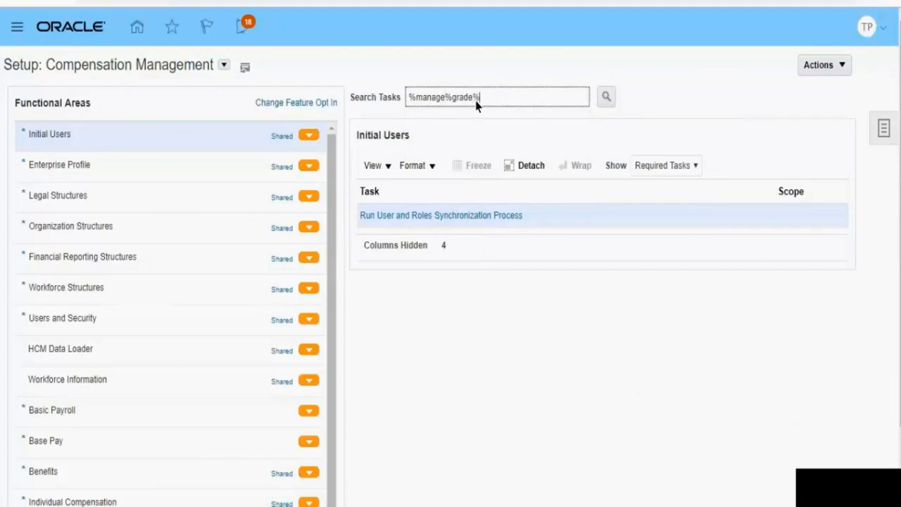
# Step: Find the Manage Grades task with the search %manage%grade%, and open it to start a new grade
pyautogui.press('Return')
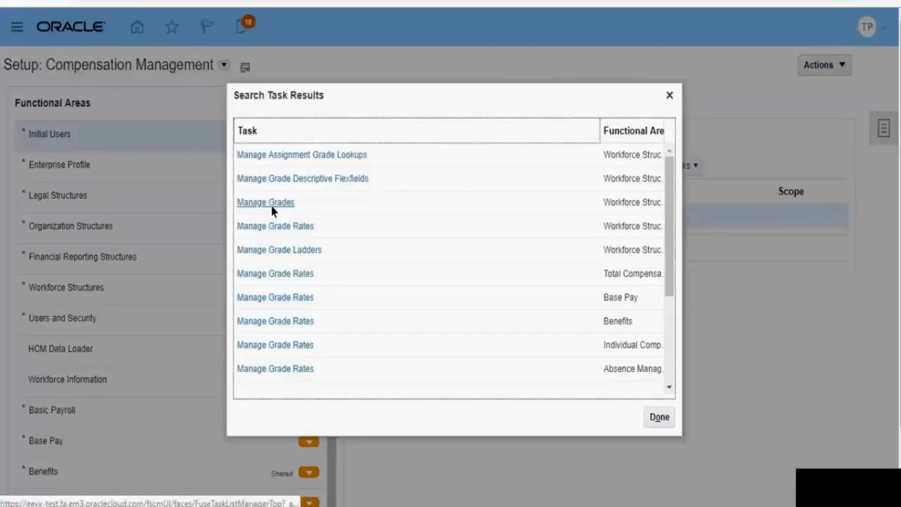
pyautogui.click(272, 208)
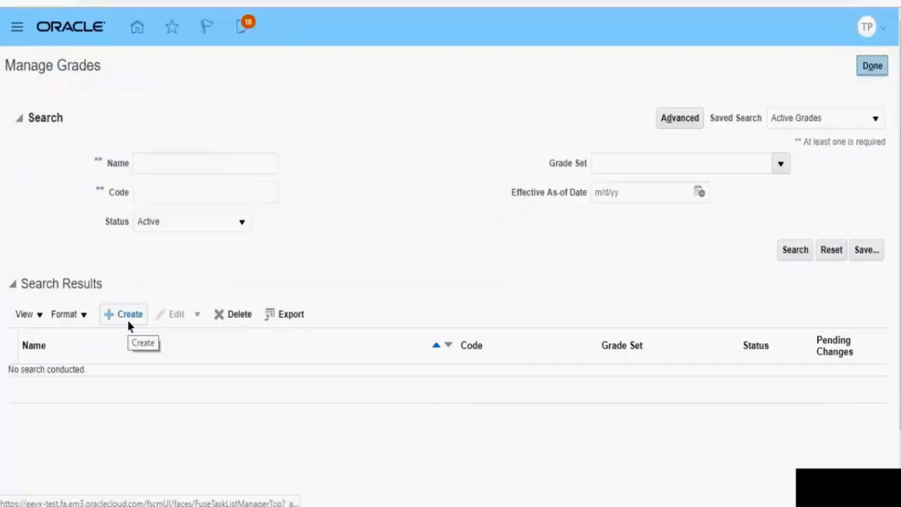
pyautogui.click(127, 318)
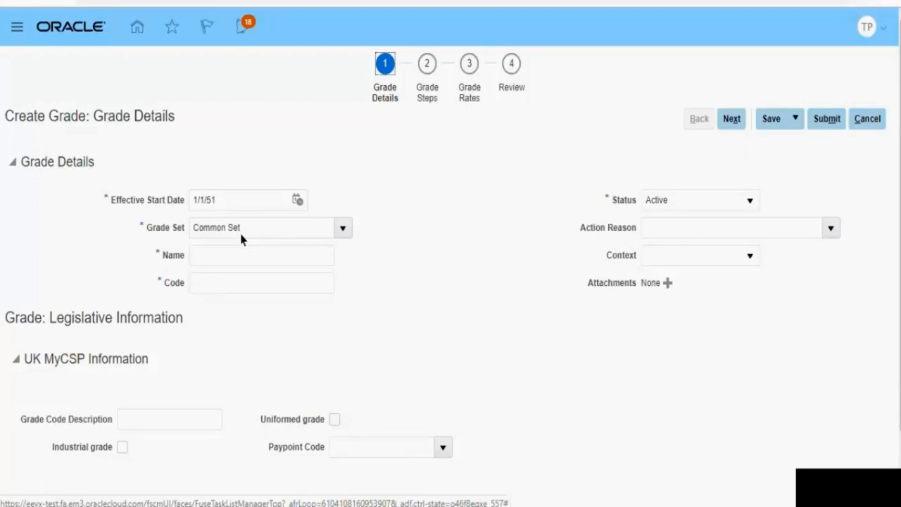
# Step: Enter TR Grade US as the new grade's name
pyautogui.click(235, 260)
pyautogui.write('TR')
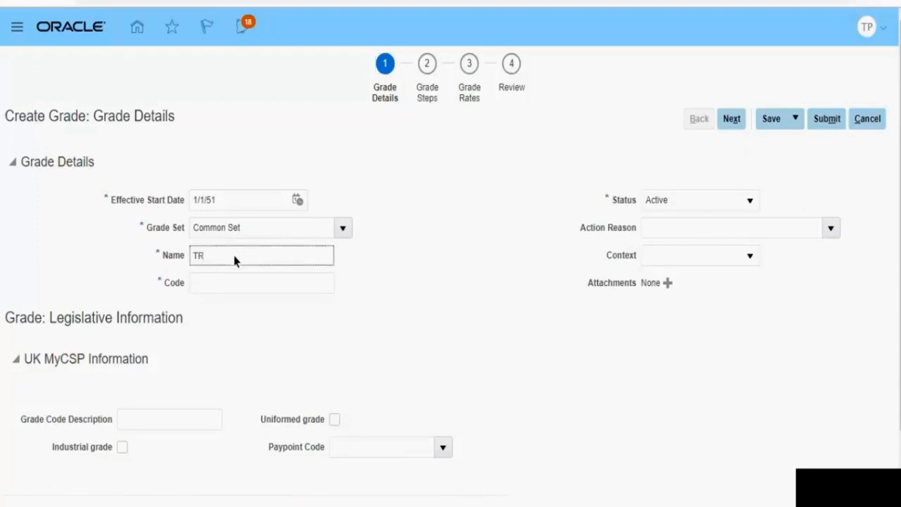
pyautogui.write(' Grade US')
# Step: Set the grade's code to TR_Grade_US, based on its name, and continue to the grade steps
pyautogui.hotkey('shift', 'Left')
pyautogui.hotkey('shift', 'Left')
pyautogui.hotkey('shift', 'Left')
pyautogui.hotkey('shift', 'Left')
pyautogui.hotkey('shift', 'Left')
pyautogui.hotkey('shift', 'Left')
pyautogui.hotkey('shift', 'Left')
pyautogui.hotkey('shift', 'Left')
pyautogui.hotkey('shift', 'Left')
pyautogui.hotkey('shift', 'Left')
pyautogui.hotkey('shift', 'Left')
pyautogui.hotkey('ctrl', 'c')
pyautogui.click(208, 287)
pyautogui.hotkey('ctrl', 'v')
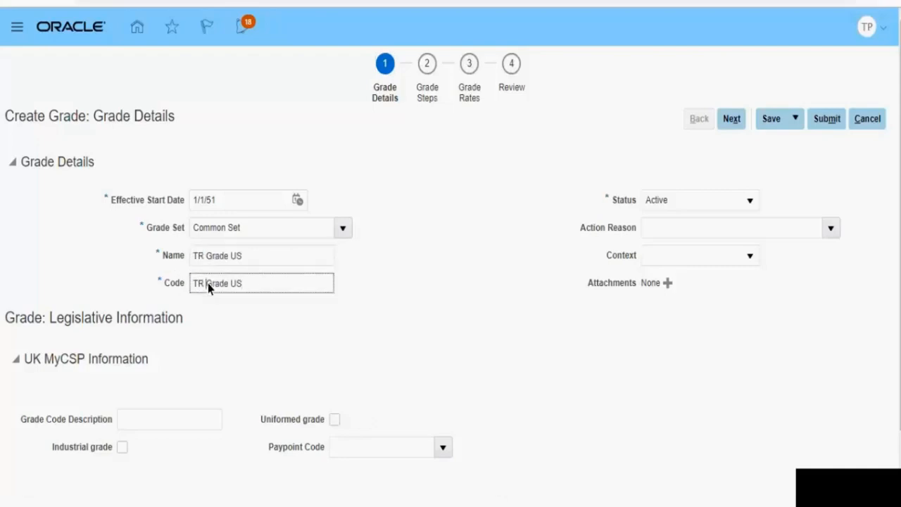
pyautogui.click(208, 287)
pyautogui.press('BackSpace')
pyautogui.write('_')
pyautogui.click(234, 284)
pyautogui.press('BackSpace')
pyautogui.write('_')
pyautogui.click(728, 123)
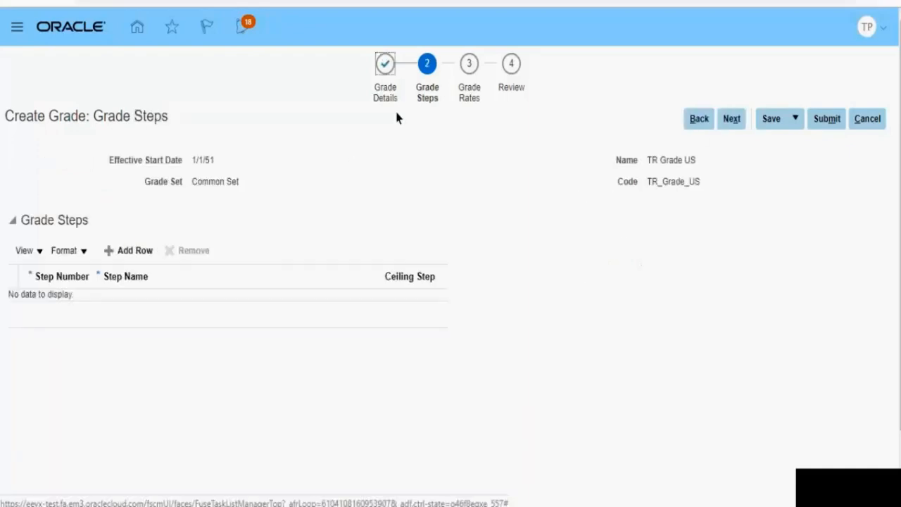
# Step: Add the first grade step and name it TR GradeStep 001
pyautogui.click(130, 258)
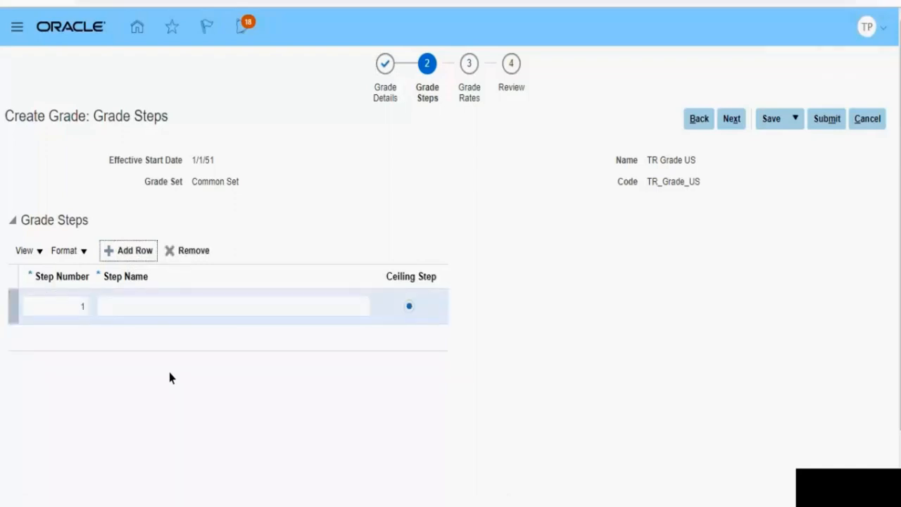
pyautogui.click(148, 318)
pyautogui.write('TR GradeStep 001')
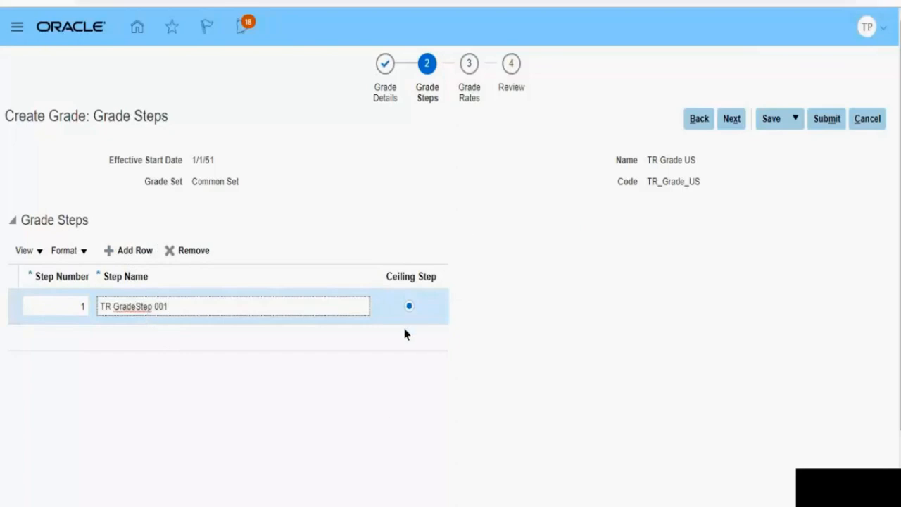
# Step: Add a second grade step named TR GradeStep 002 and continue to the grade rates
pyautogui.click(115, 273)
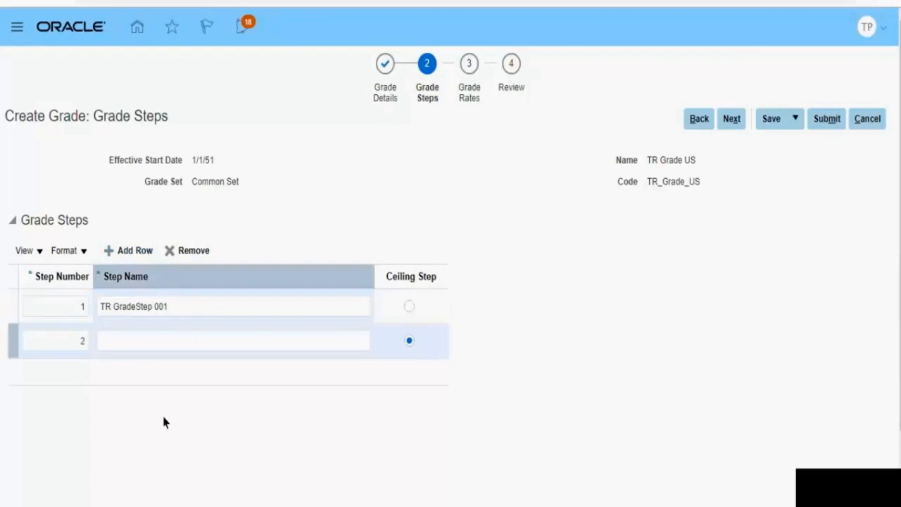
pyautogui.click(143, 349)
pyautogui.write('TR Grade')
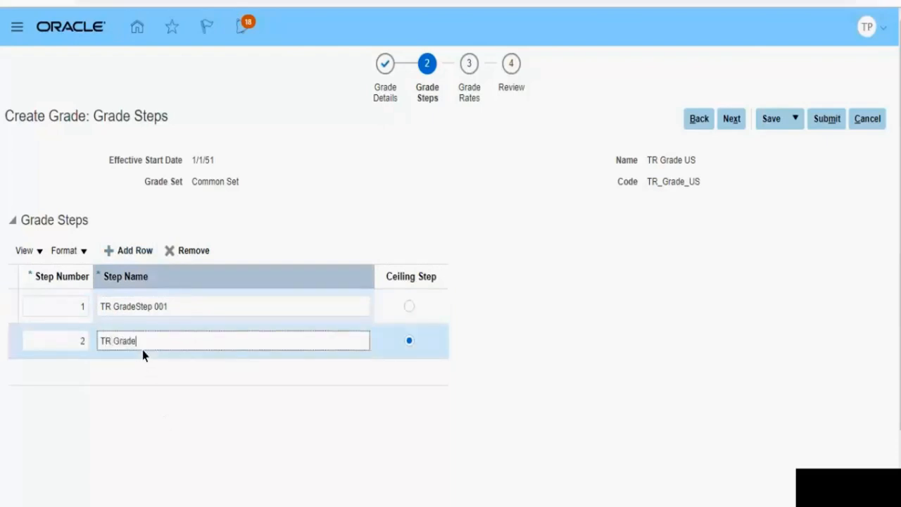
pyautogui.write('Set')
pyautogui.press('BackSpace')
pyautogui.write('tep 02')
pyautogui.press('BackSpace')
pyautogui.write('02')
pyautogui.click(736, 124)
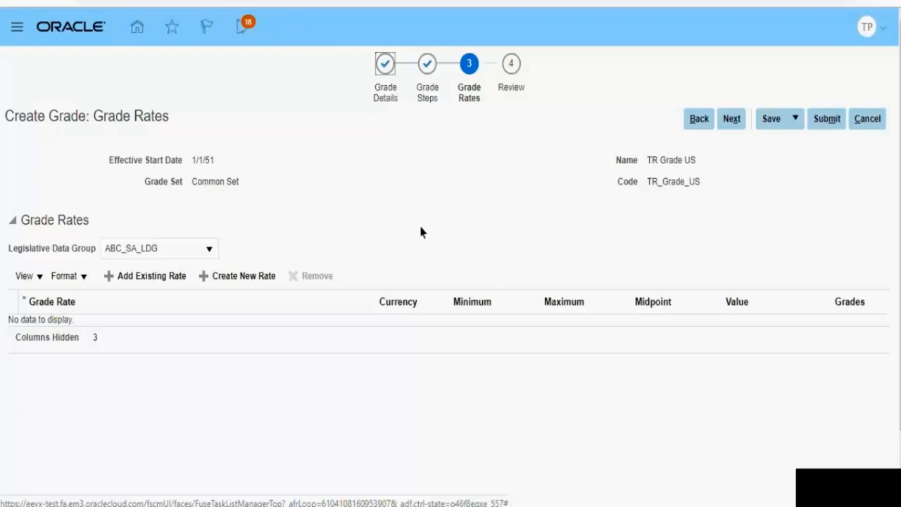
# Step: Select TR_LDG_IN as the legislative data group for the grade rates
pyautogui.click(242, 284)
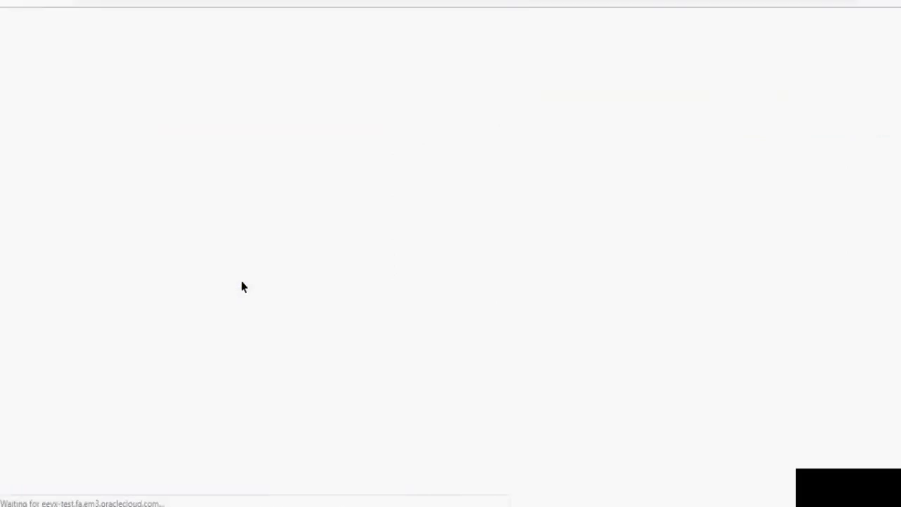
pyautogui.moveTo(219, 281); pyautogui.dragTo(224, 437)
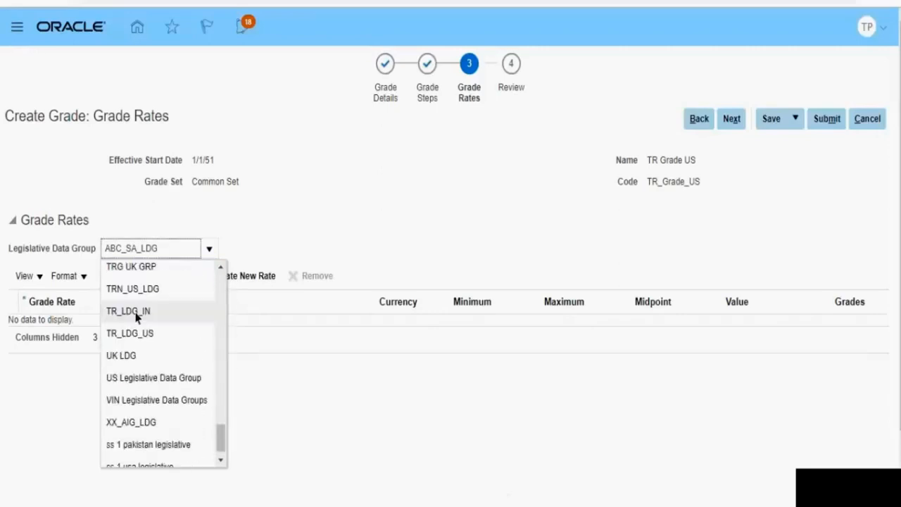
pyautogui.click(137, 316)
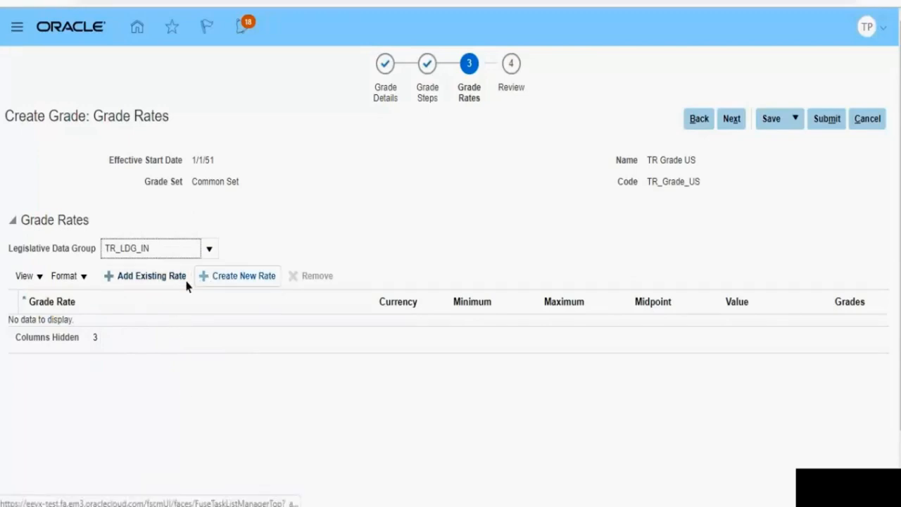
# Step: Create a new grade rate named TR Grate 001 with rate type Salary and frequency Annually
pyautogui.click(227, 282)
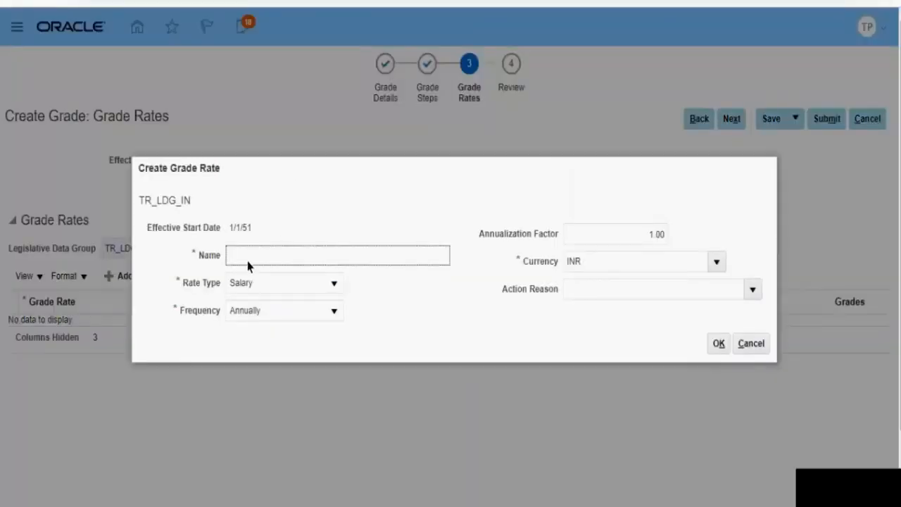
pyautogui.write('TR Grate 001')
pyautogui.click(247, 289)
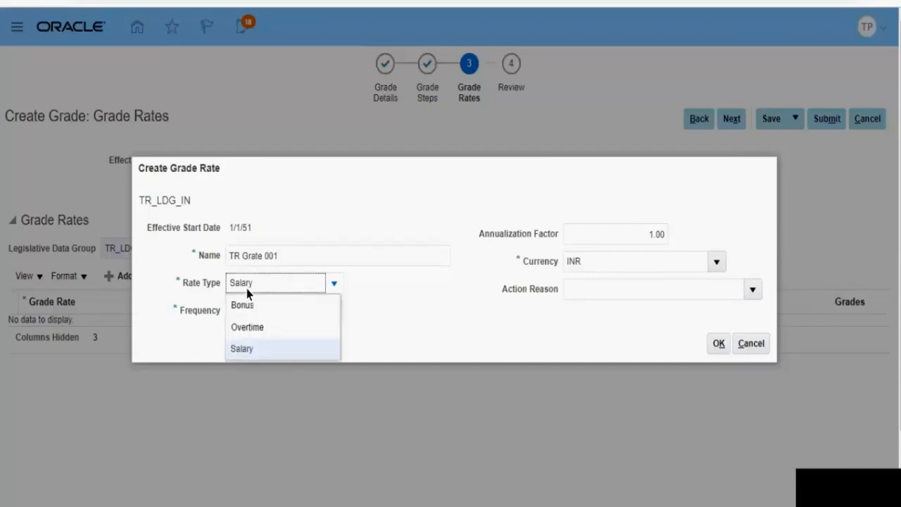
pyautogui.click(247, 290)
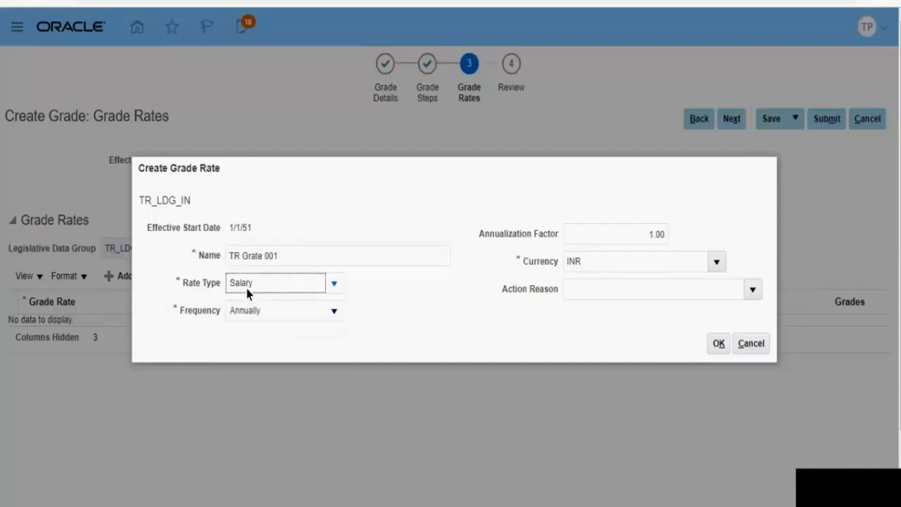
pyautogui.click(290, 315)
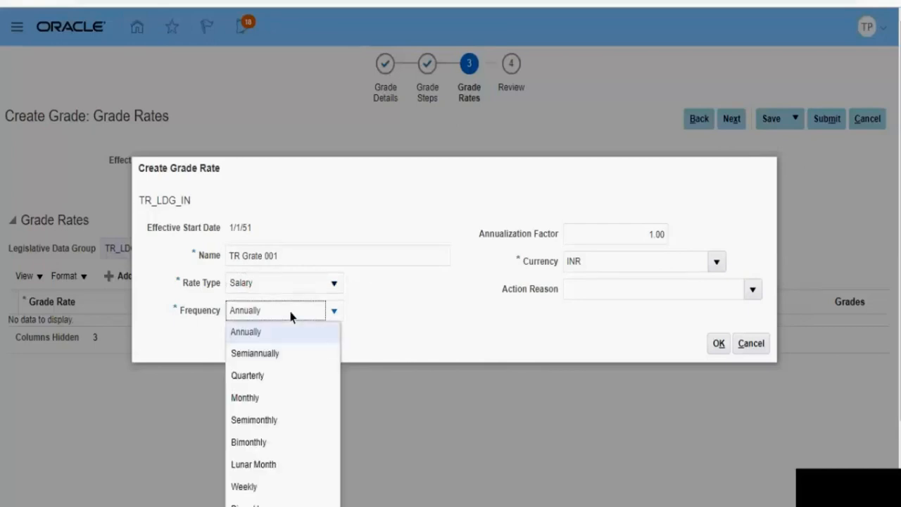
pyautogui.click(291, 316)
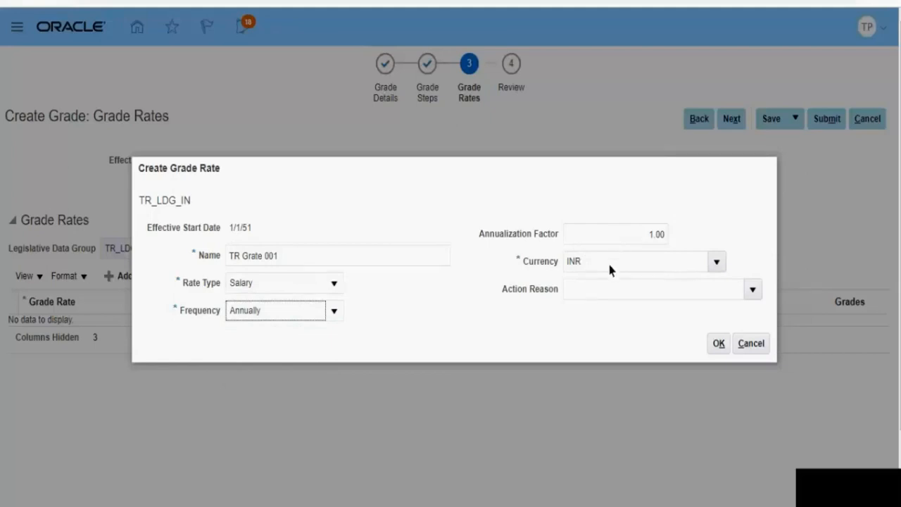
pyautogui.click(717, 344)
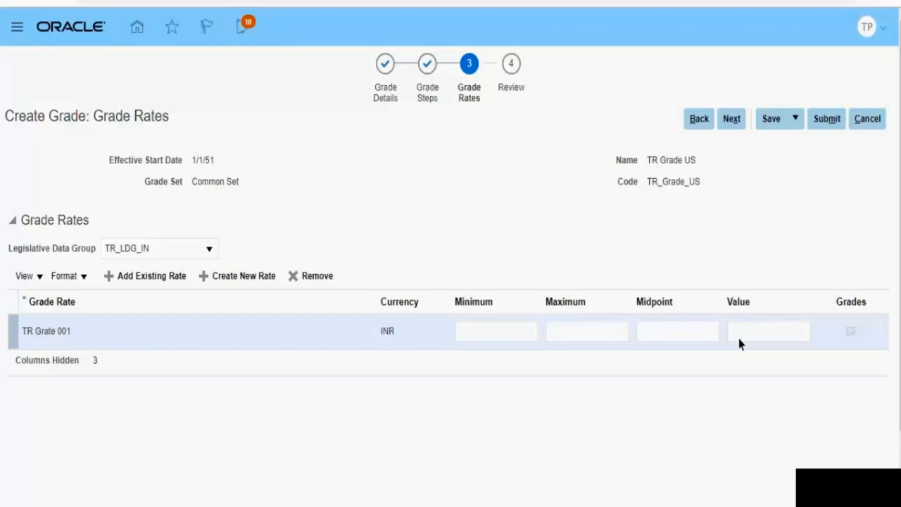
# Step: Set the value of the TR Grate 001 rate to 100,000
pyautogui.click(739, 339)
pyautogui.write('10')
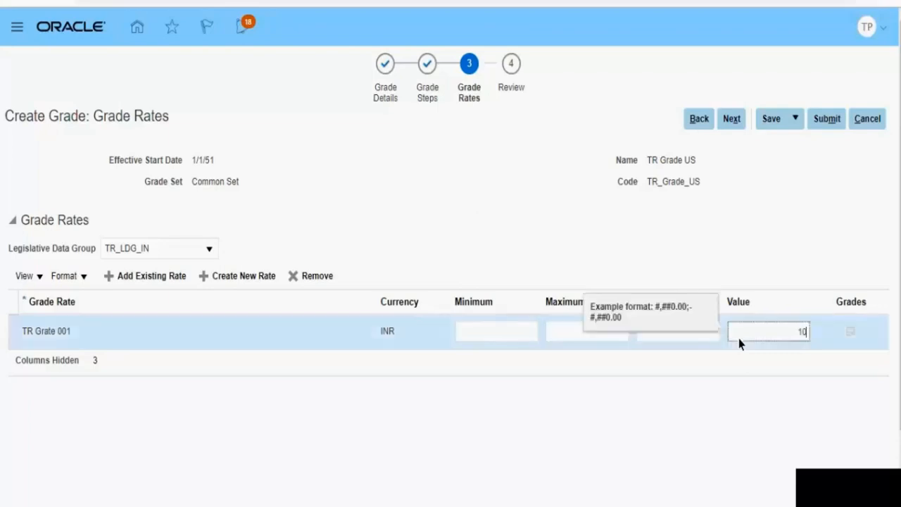
pyautogui.write('0000')
pyautogui.click(605, 376)
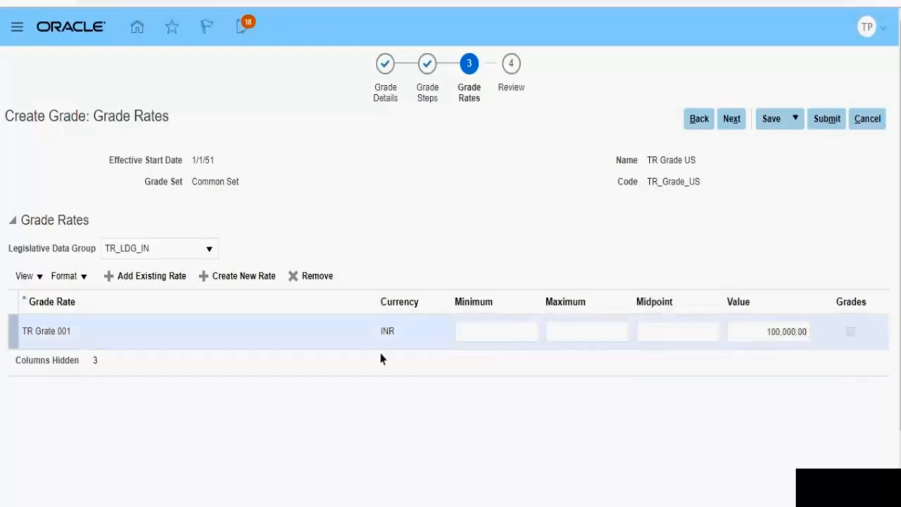
# Step: Switch the legislative data group to TR_LDG_US and create a new grade rate named TR Grate 002
pyautogui.click(157, 255)
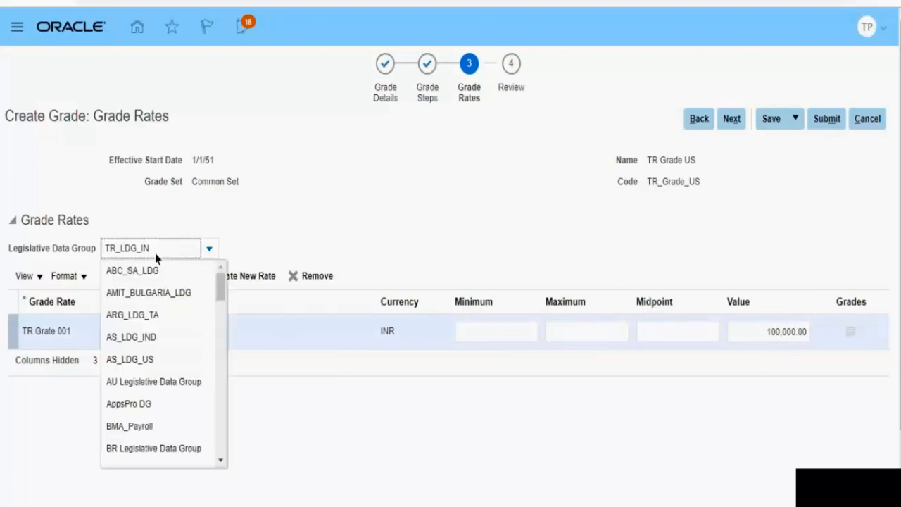
pyautogui.click(155, 404)
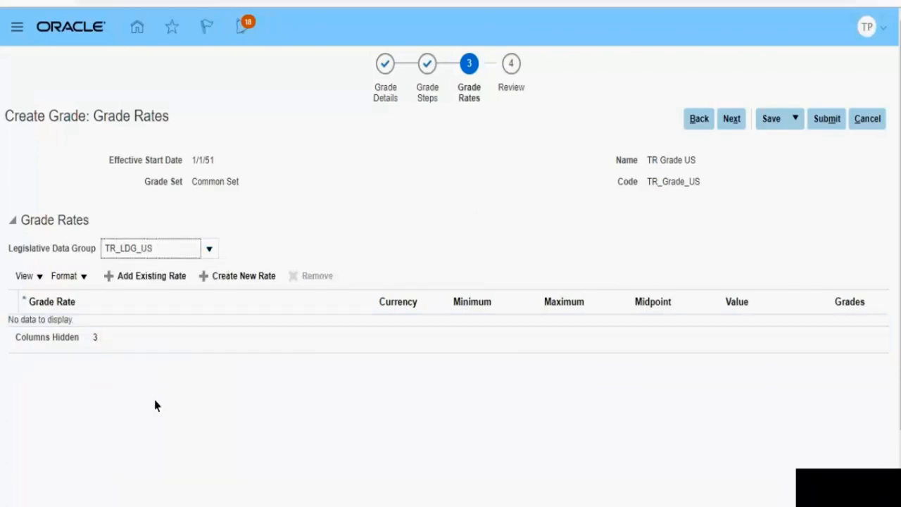
pyautogui.click(213, 282)
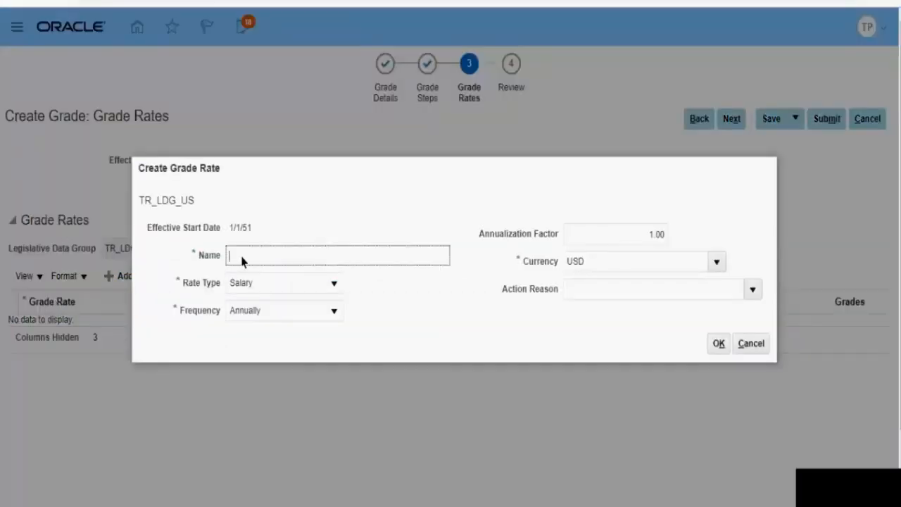
pyautogui.write('TR Gr')
pyautogui.press('BackSpace')
pyautogui.write('Rat')
pyautogui.press('BackSpace')
pyautogui.press('BackSpace')
pyautogui.press('BackSpace')
pyautogui.write('rate 002')
pyautogui.click(712, 344)
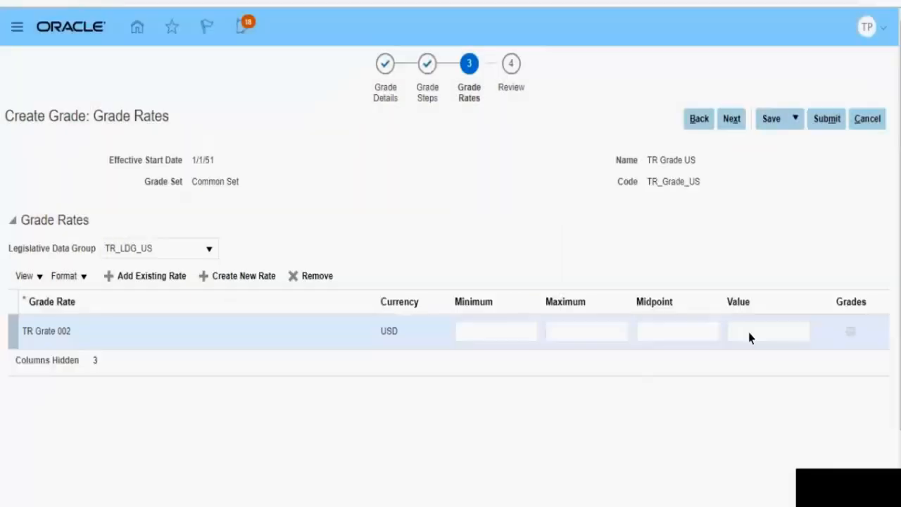
# Step: Set the value of the TR Grate 002 rate to 50,000 and continue to the review
pyautogui.click(748, 337)
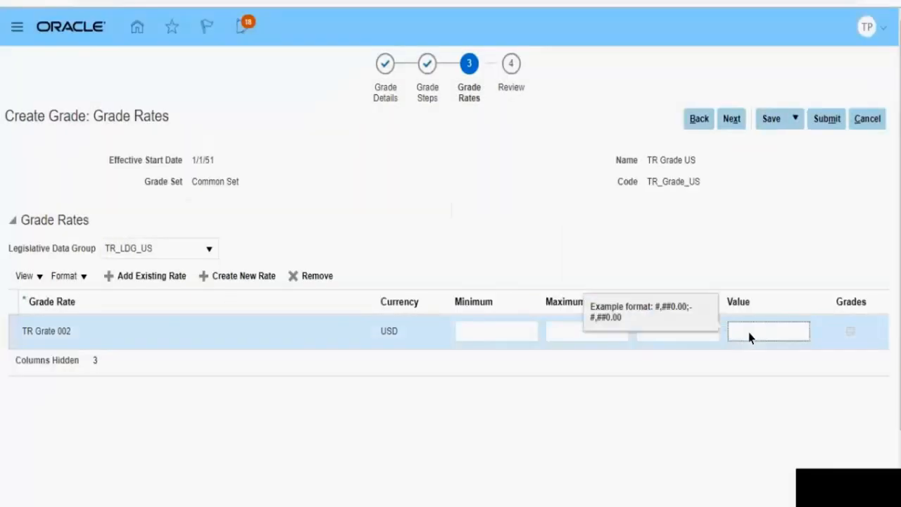
pyautogui.write('50000')
pyautogui.click(733, 121)
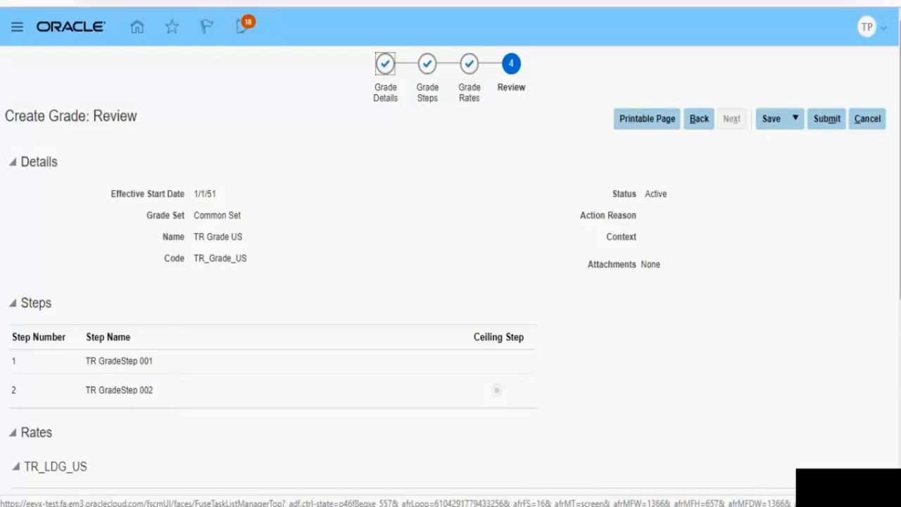
# Step: Look through the reviewed grade steps and rates, and submit the new grade
pyautogui.scroll(-2, 706, 298)
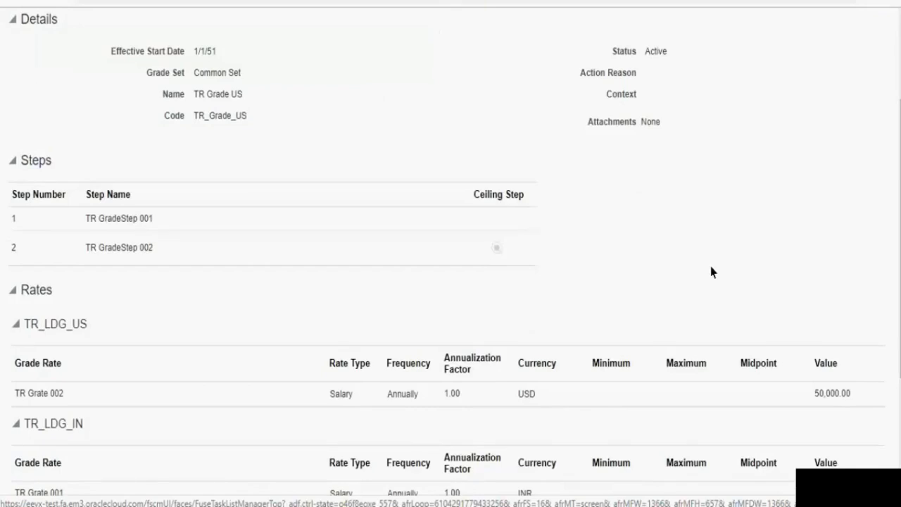
pyautogui.scroll(-1, 711, 267)
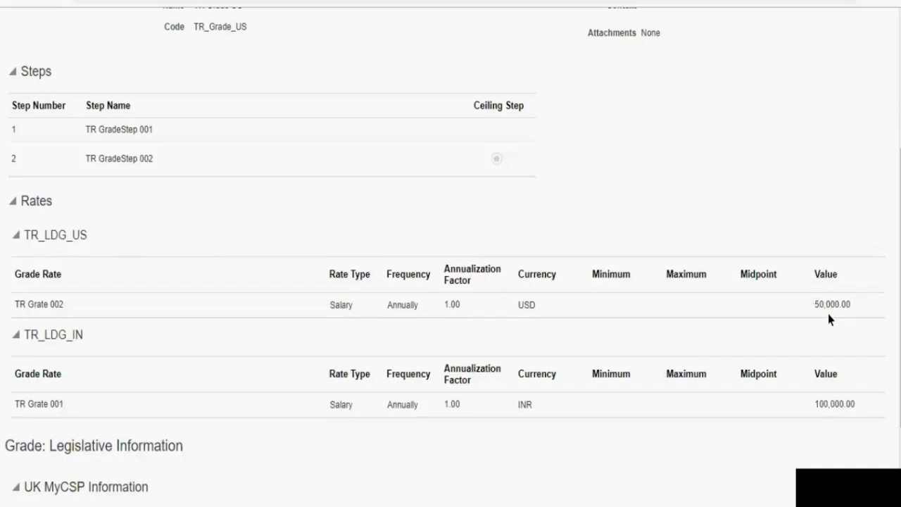
pyautogui.scroll(-1, 829, 317)
pyautogui.moveTo(900, 282); pyautogui.dragTo(900, 155)
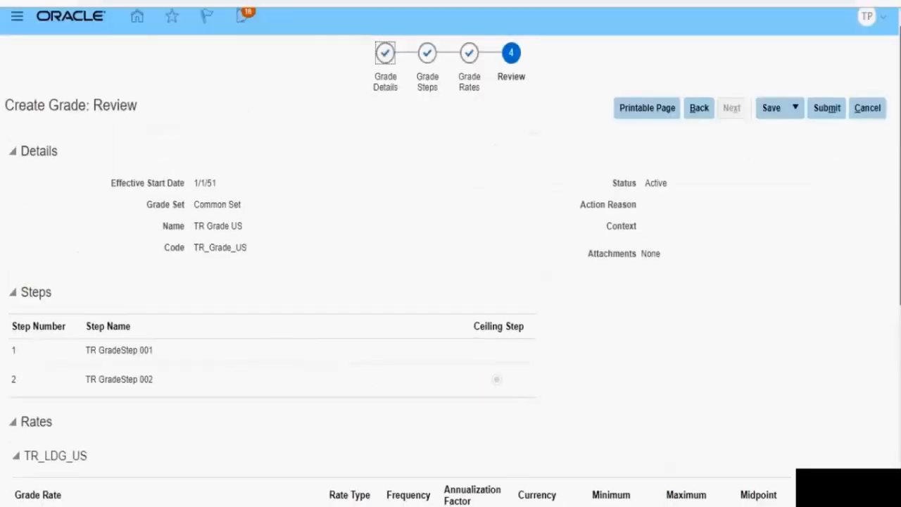
pyautogui.click(828, 108)
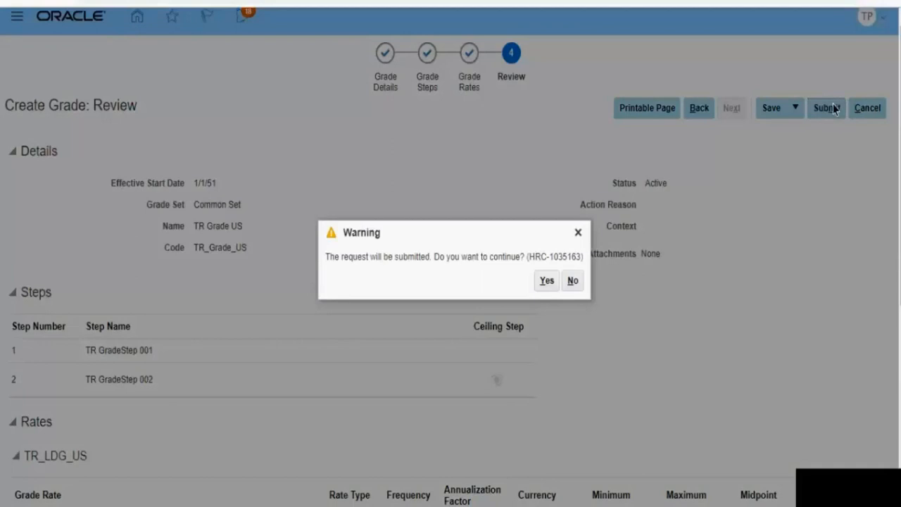
pyautogui.click(547, 280)
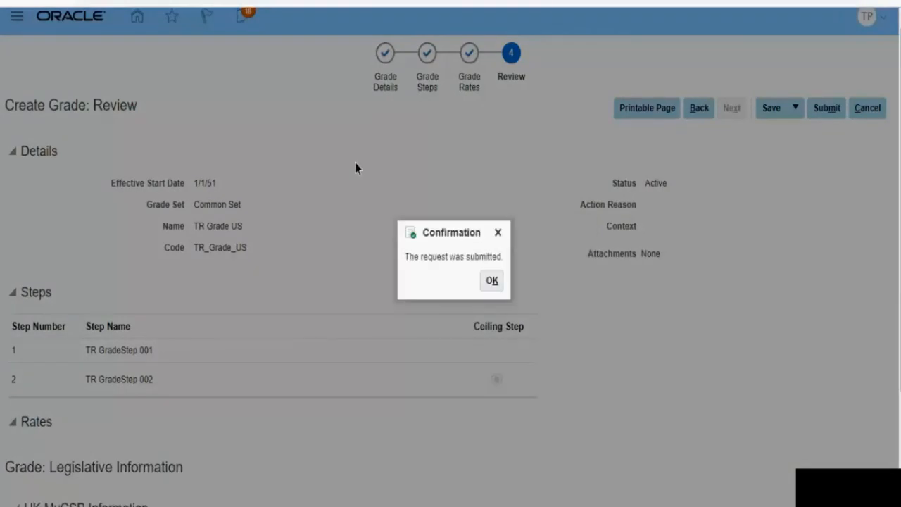
pyautogui.click(492, 281)
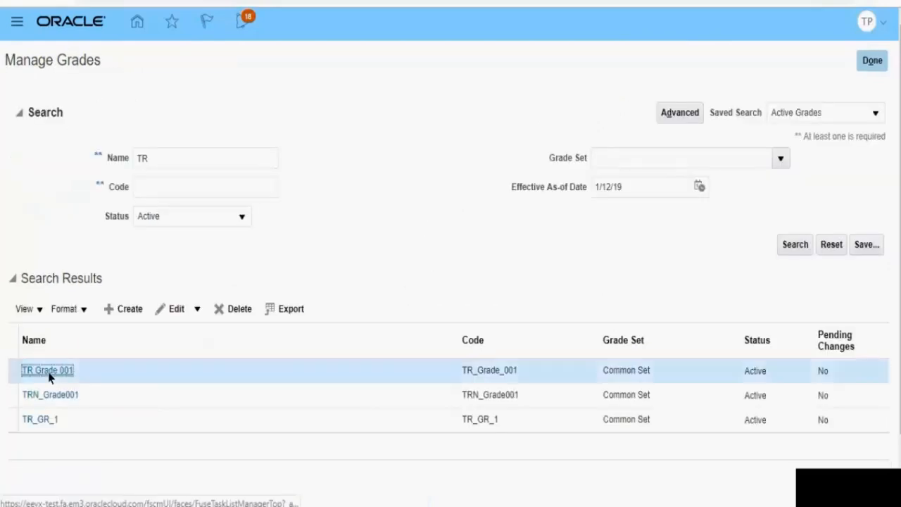
# Step: Return from the TR Grade US details to the grade search results and open TR Grade 001
pyautogui.click(49, 370)
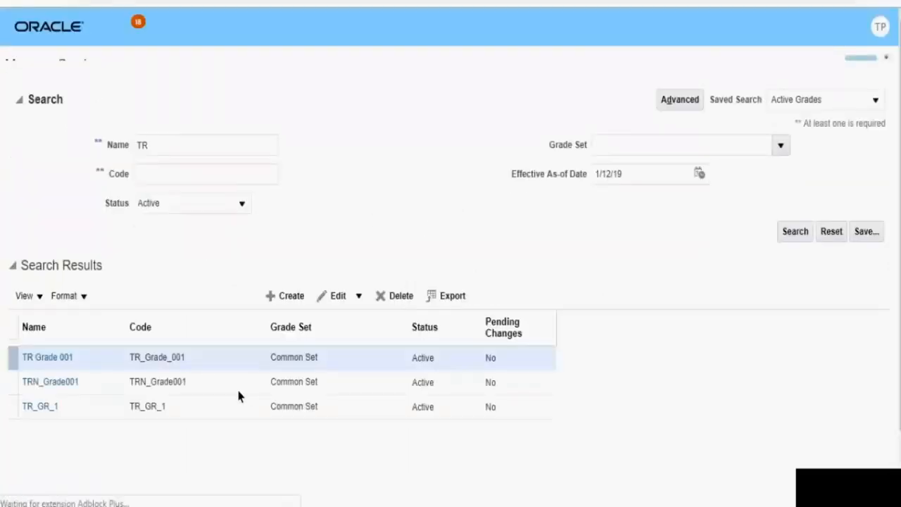
pyautogui.click(60, 375)
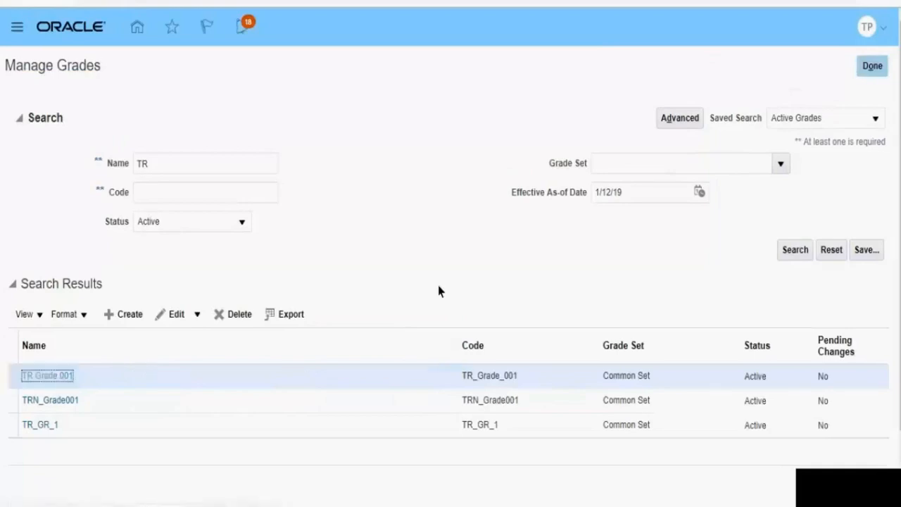
# Step: Open the edit page of TR Grade 001 and examine its rate values, grade details and grade steps
pyautogui.click(797, 205)
pyautogui.click(755, 252)
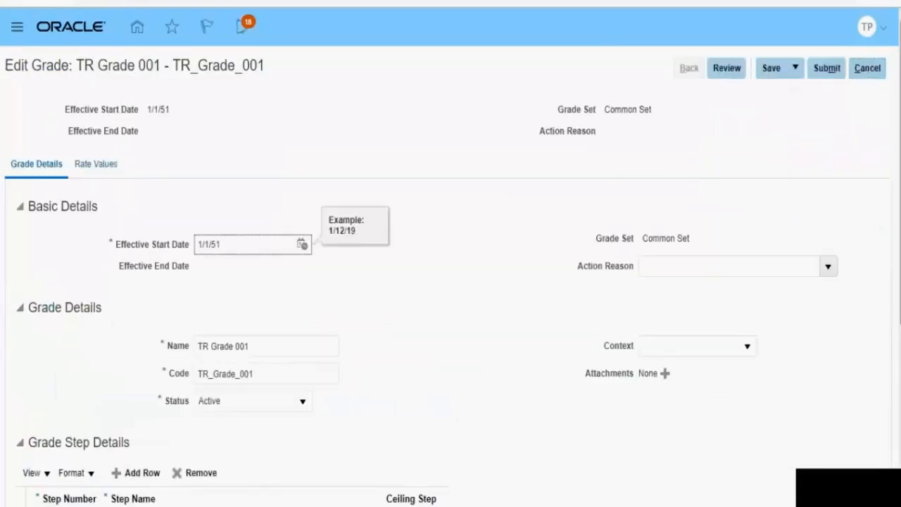
pyautogui.click(84, 164)
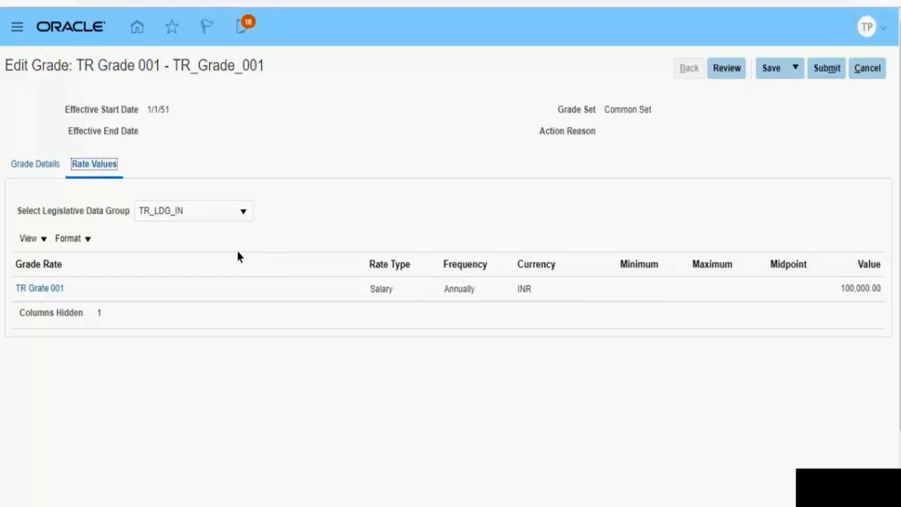
pyautogui.click(33, 163)
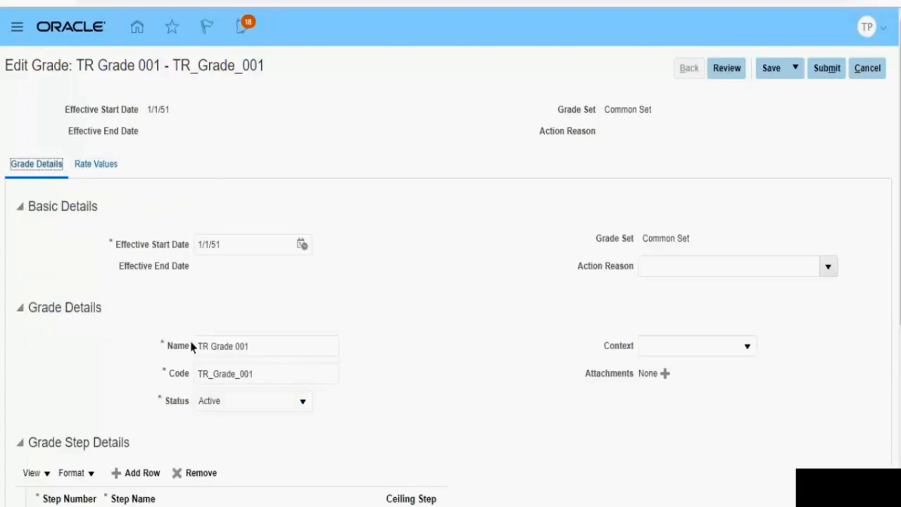
pyautogui.scroll(-4, 258, 408)
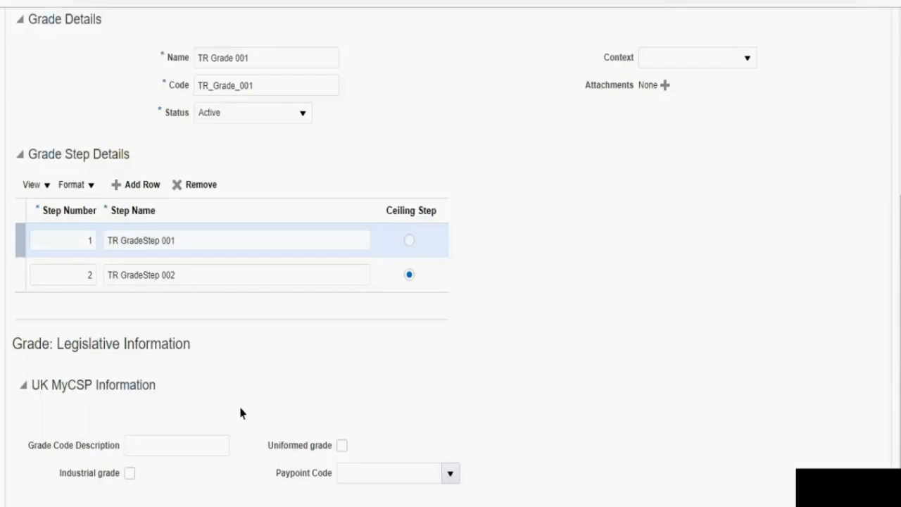
pyautogui.moveTo(900, 331); pyautogui.dragTo(900, 159)
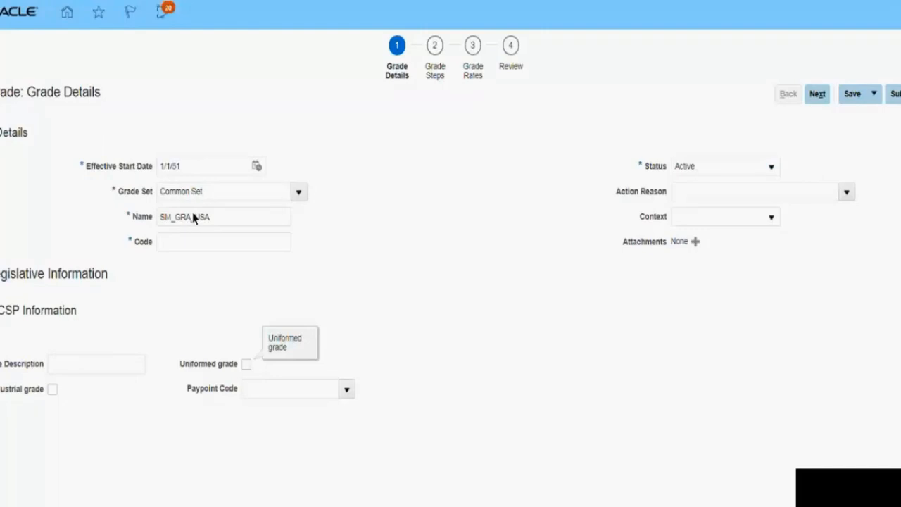
# Step: Rename the new grade SM_GRADE_001 and enter the same text as its code
pyautogui.click(208, 226)
pyautogui.doubleClick(208, 225)
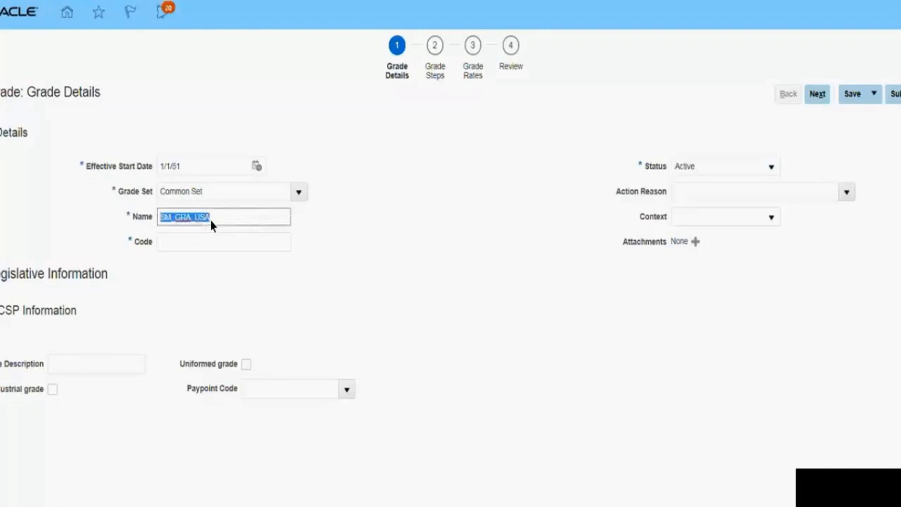
pyautogui.press('Tab')
pyautogui.click(190, 223)
pyautogui.press('BackSpace')
pyautogui.write('ADE')
pyautogui.click(230, 221)
pyautogui.press('BackSpace')
pyautogui.press('BackSpace')
pyautogui.press('BackSpace')
pyautogui.write('001')
pyautogui.press('Tab')
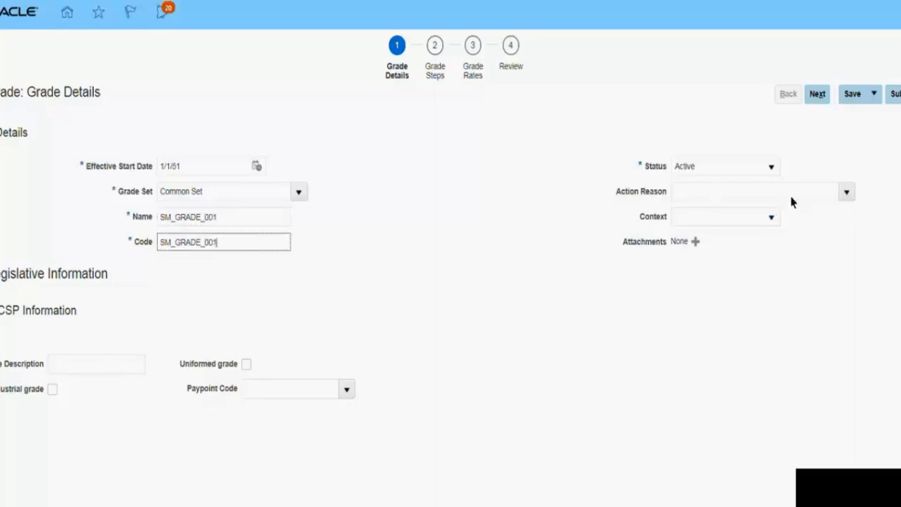
# Step: Leave the action reason empty, continue to the grade steps, and add a first step named SM_GRADE_001
pyautogui.click(847, 195)
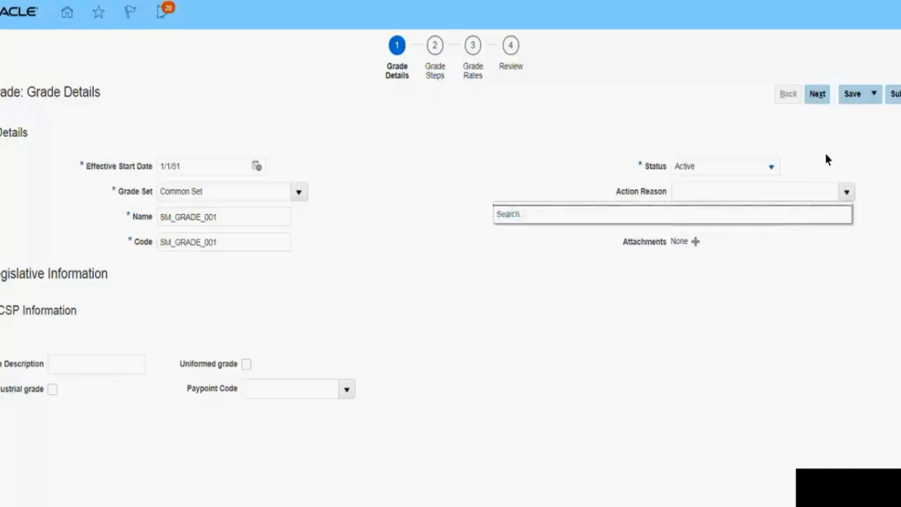
pyautogui.click(817, 95)
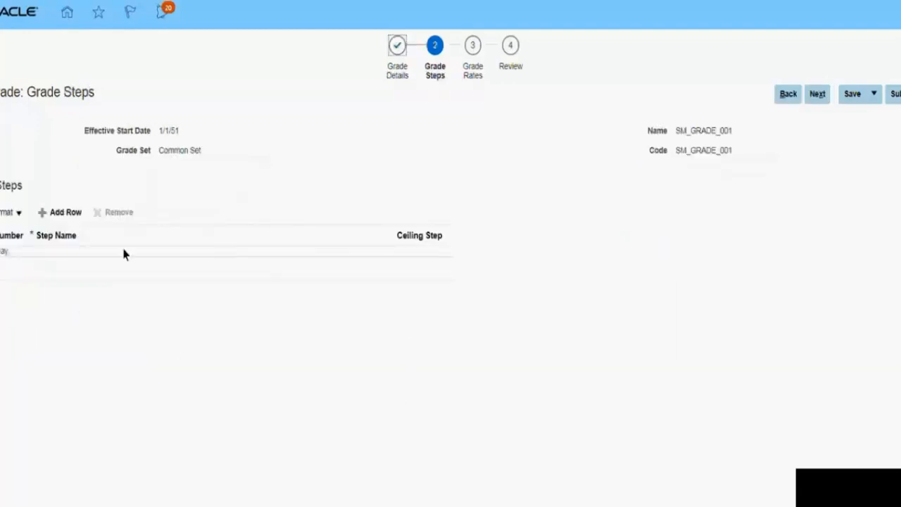
pyautogui.click(62, 212)
pyautogui.click(52, 262)
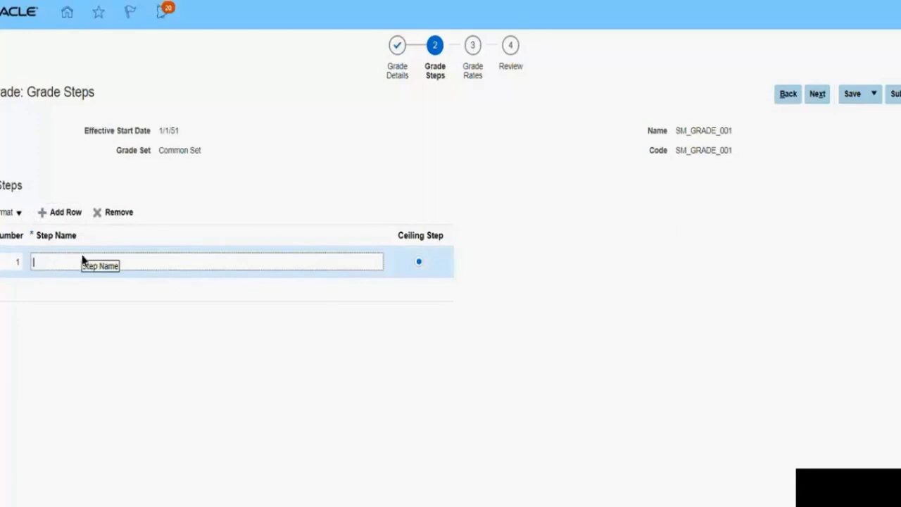
pyautogui.write('SM_GRADE_001')
pyautogui.press('Tab')
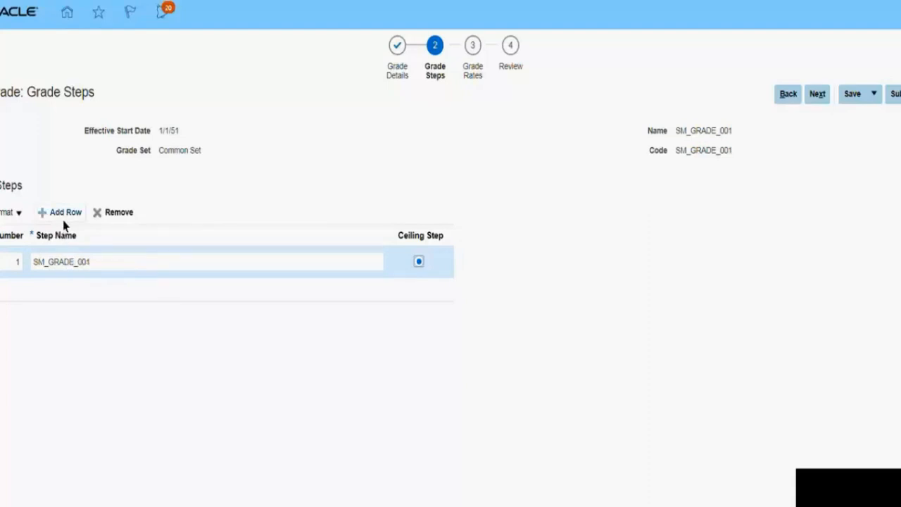
# Step: Rename the first grade step by replacing the 001 ending of its name with a software-related suffix
pyautogui.click(107, 268)
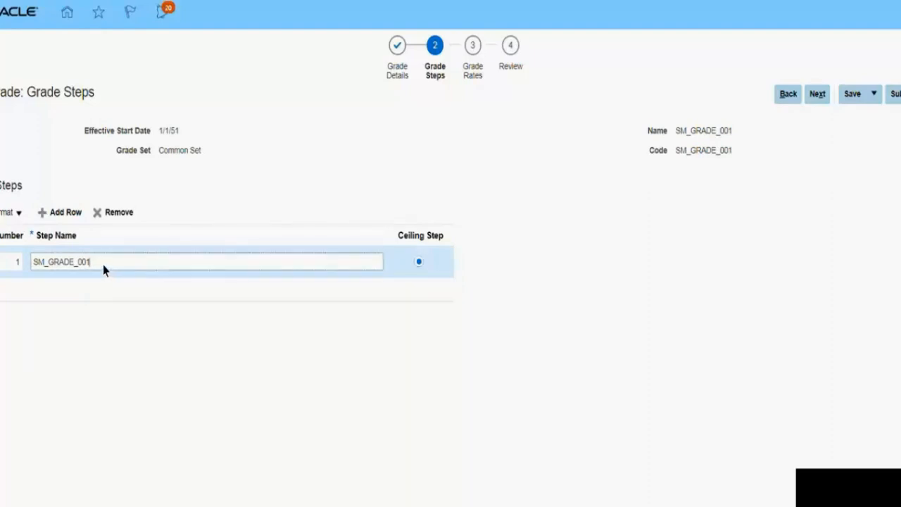
pyautogui.press('BackSpace')
pyautogui.press('BackSpace')
pyautogui.press('BackSpace')
pyautogui.write('STEP')
pyautogui.press('BackSpace')
pyautogui.press('BackSpace')
pyautogui.press('BackSpace')
pyautogui.write('CFTWARE_1 1')
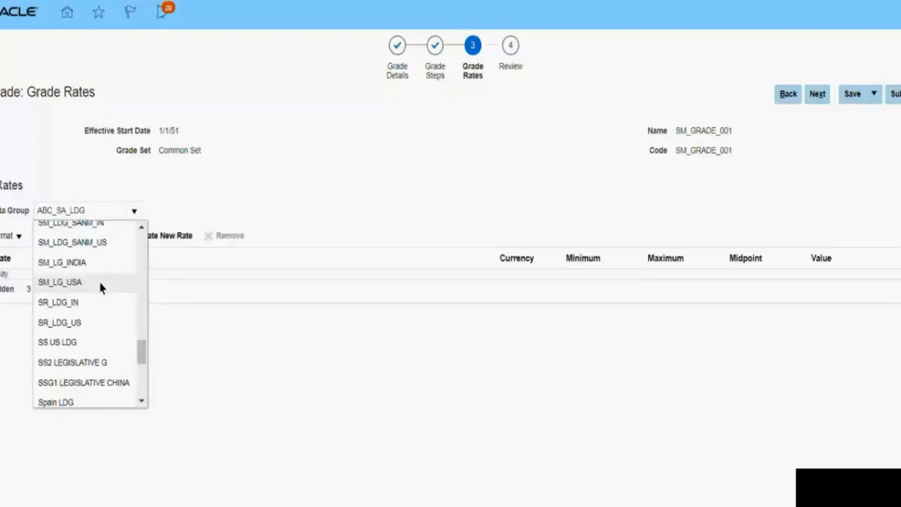
# Step: Choose the legislative data group SM_LG_USA and create a new grade rate named SM_GRADE_USA_RATE
pyautogui.click(100, 283)
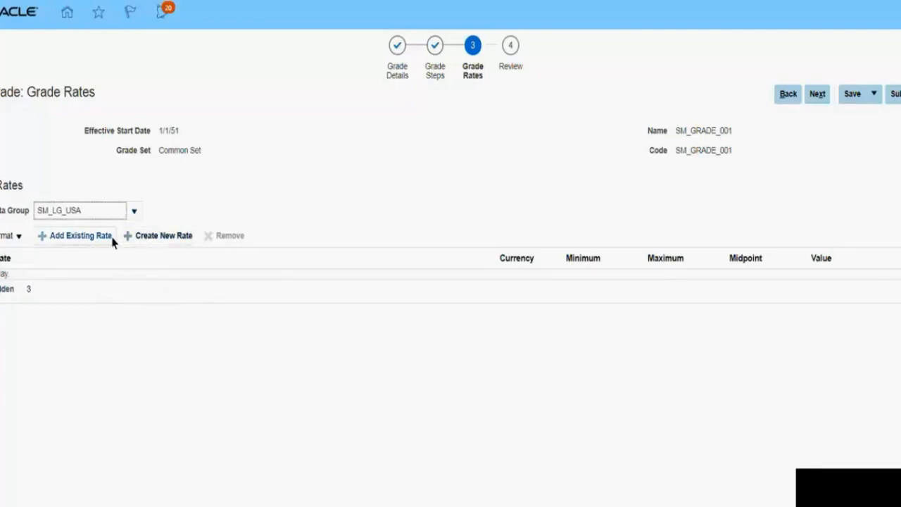
pyautogui.click(80, 236)
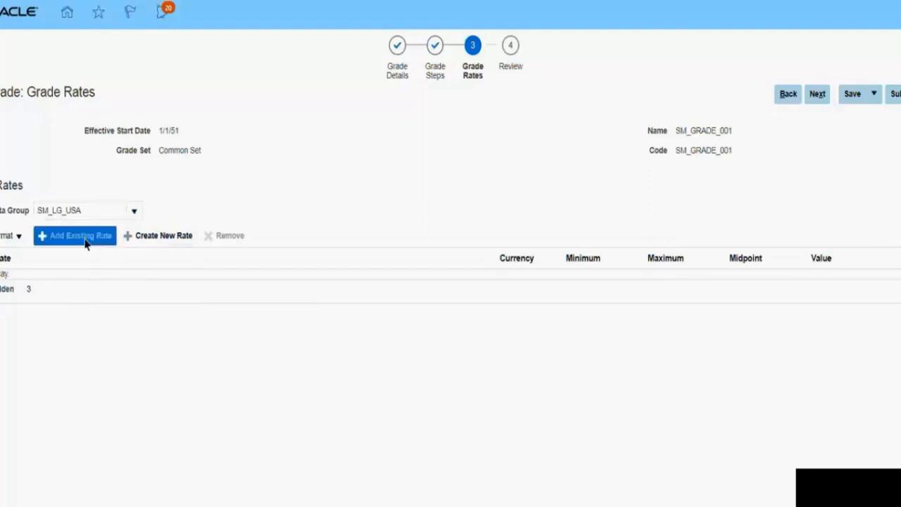
pyautogui.click(148, 239)
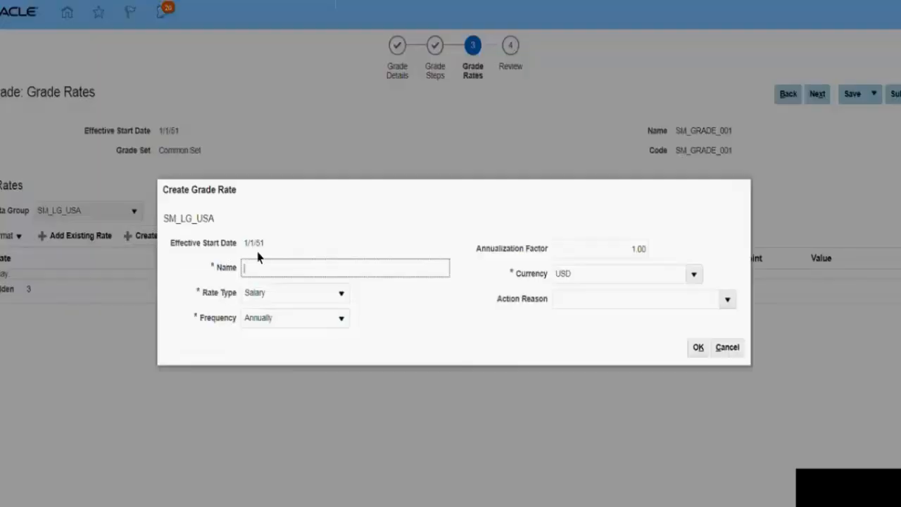
pyautogui.click(260, 267)
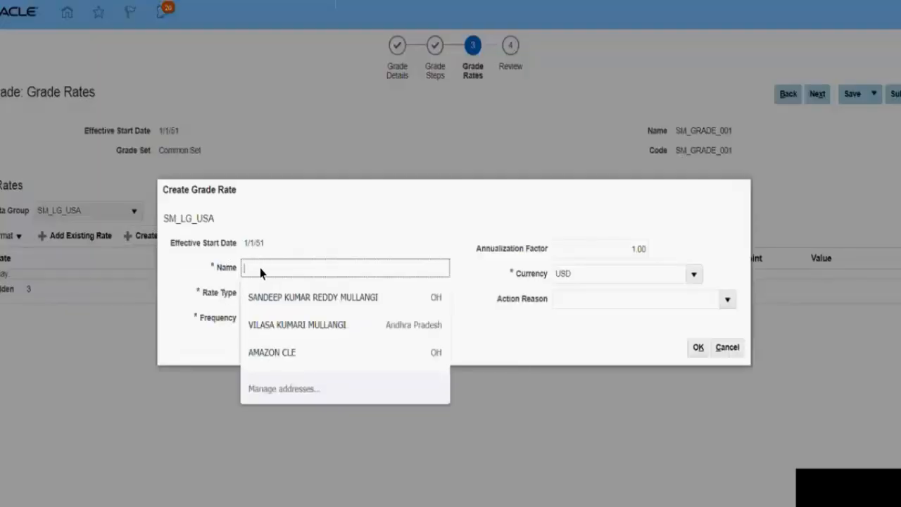
pyautogui.write('SM_GRAD')
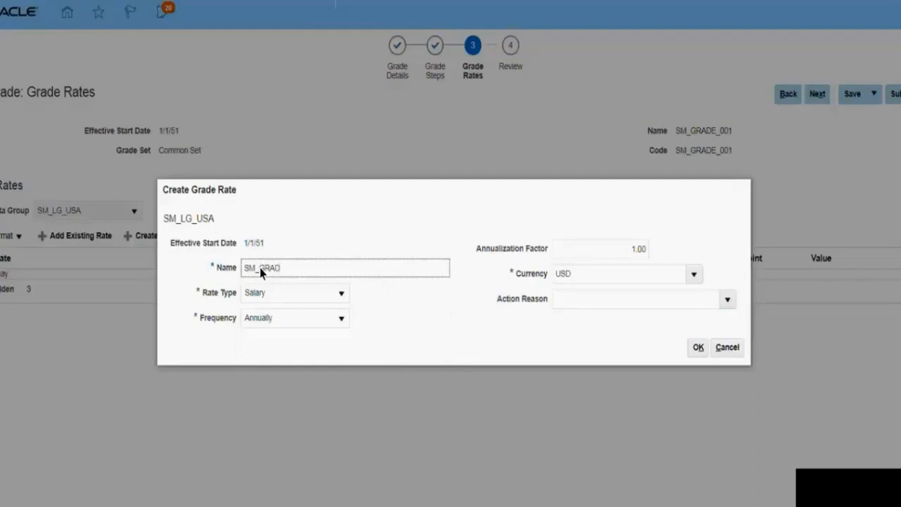
pyautogui.write('E_USA_RATE')
pyautogui.press('Tab')
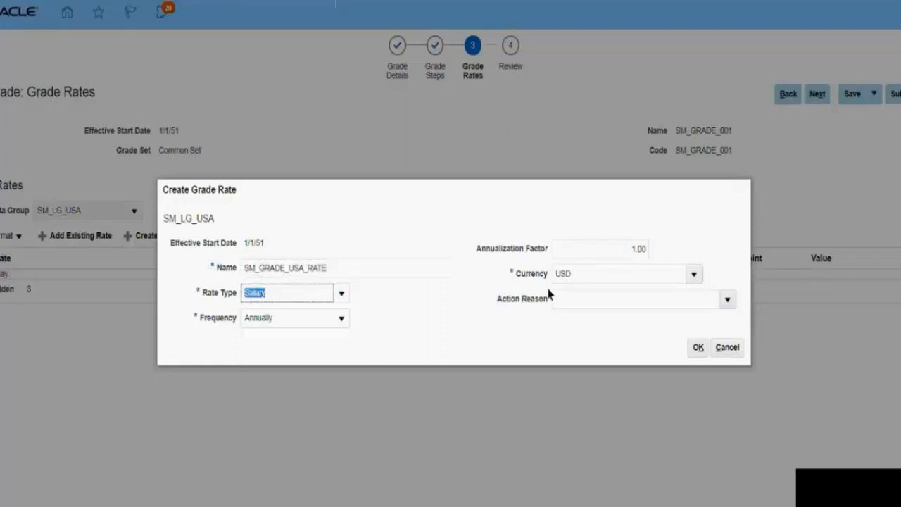
pyautogui.click(696, 348)
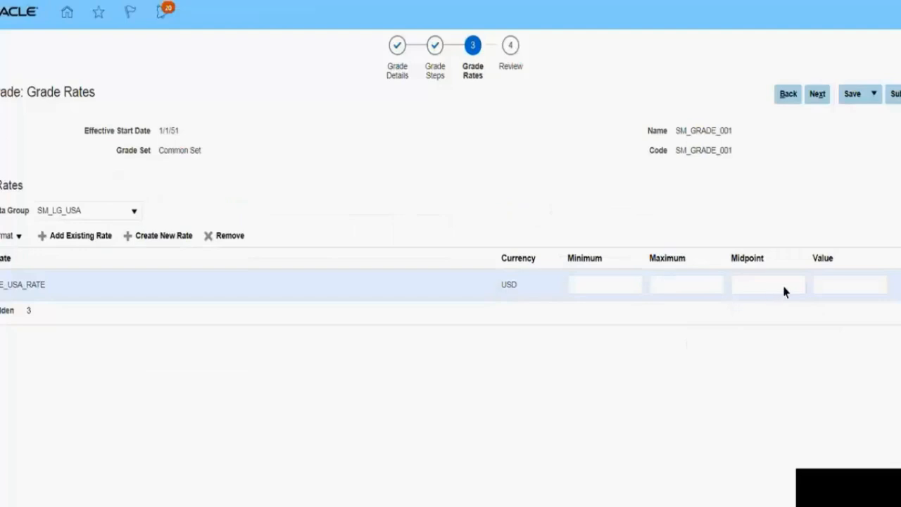
# Step: Enter a maximum of 1,000 and a midpoint of 50,000 for the SM_GRADE_USA_RATE rate
pyautogui.click(828, 286)
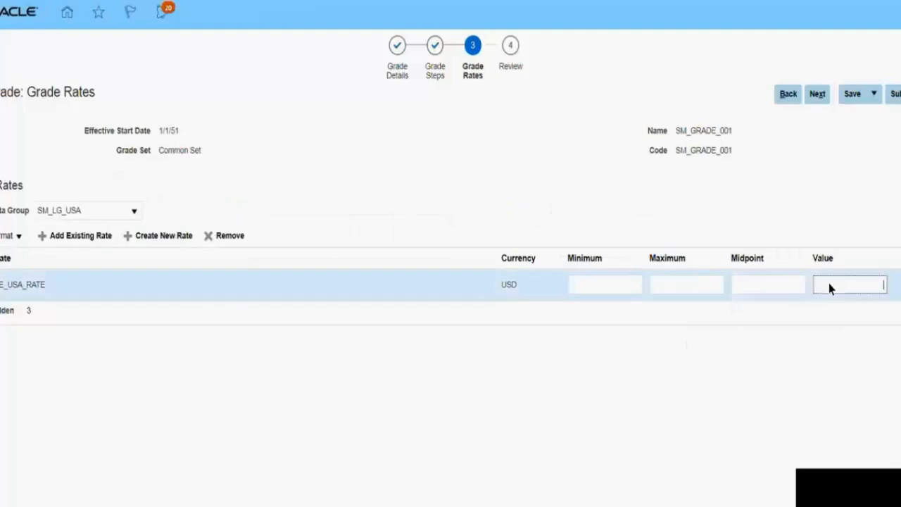
pyautogui.click(673, 286)
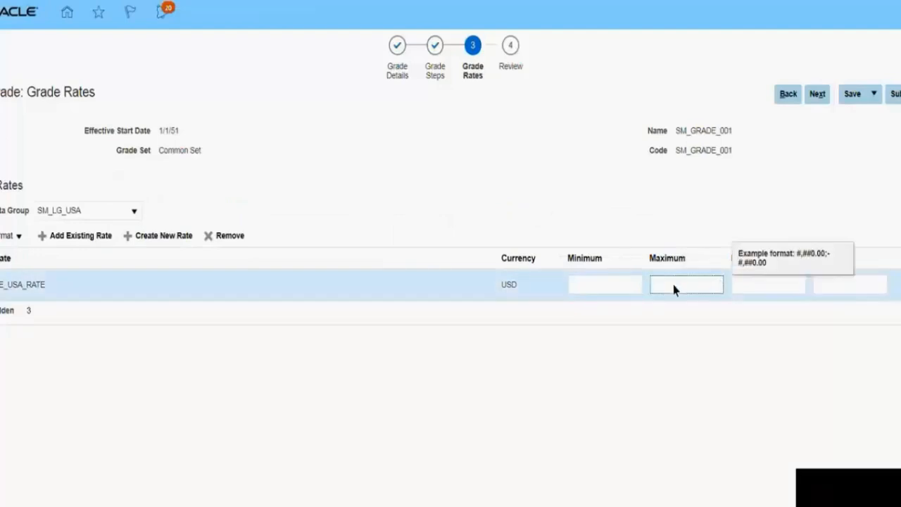
pyautogui.write('1000')
pyautogui.press('Tab')
pyautogui.write('50000')
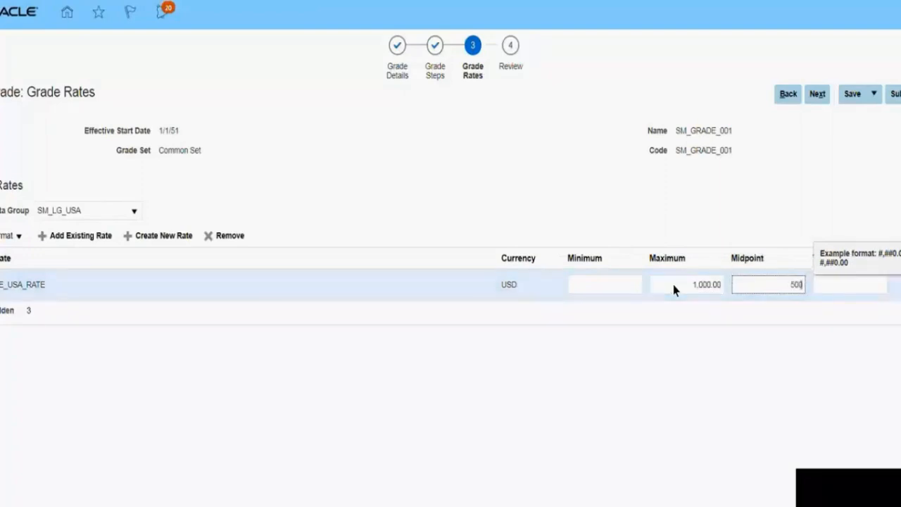
pyautogui.press('Tab')
# Step: Move the 1,000 amount of the USA rate from maximum to minimum, and set the maximum to 35,000
pyautogui.click(692, 285)
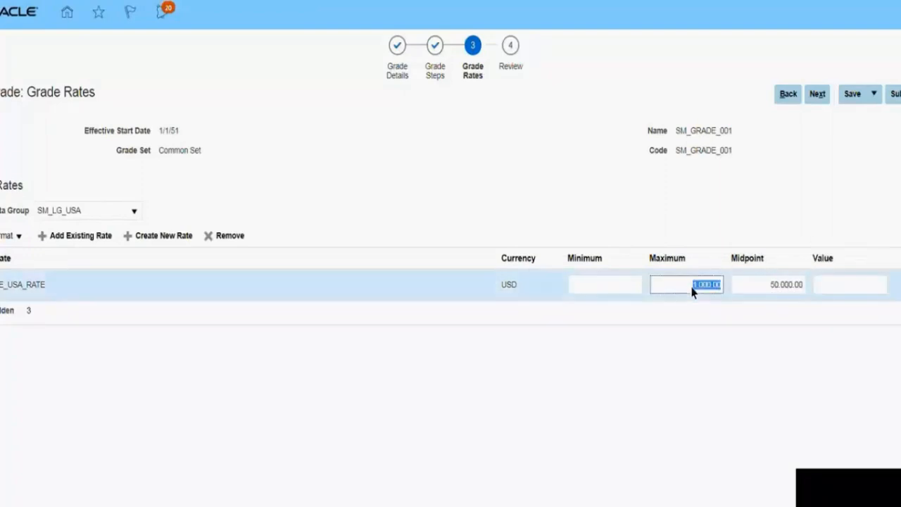
pyautogui.hotkey('ctrl', 'x')
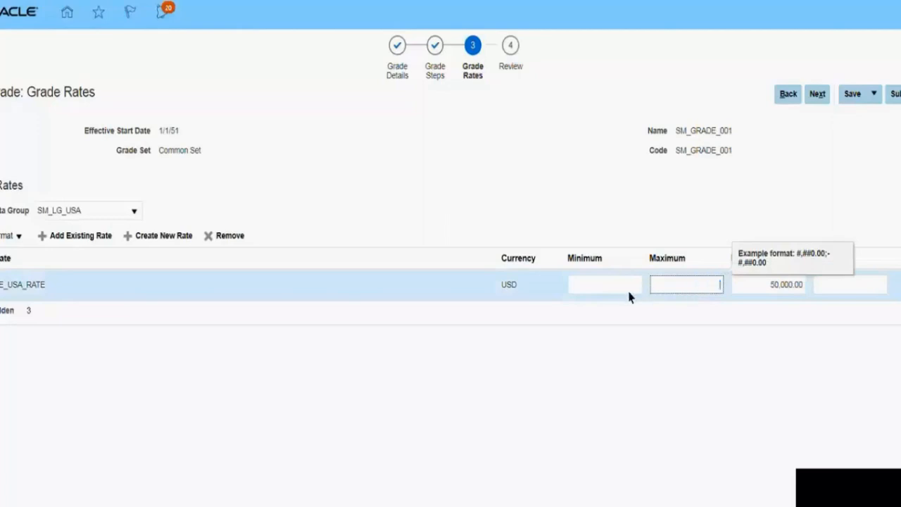
pyautogui.click(625, 290)
pyautogui.hotkey('ctrl', 'v')
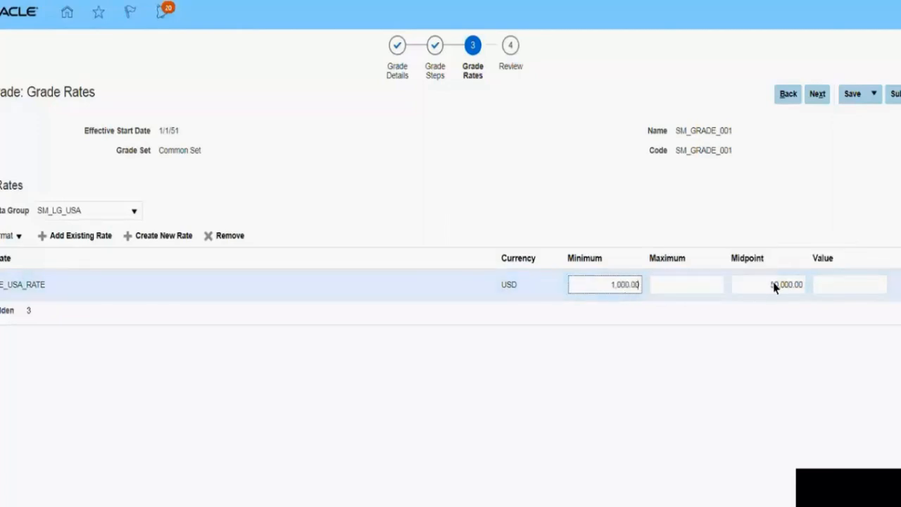
pyautogui.click(691, 284)
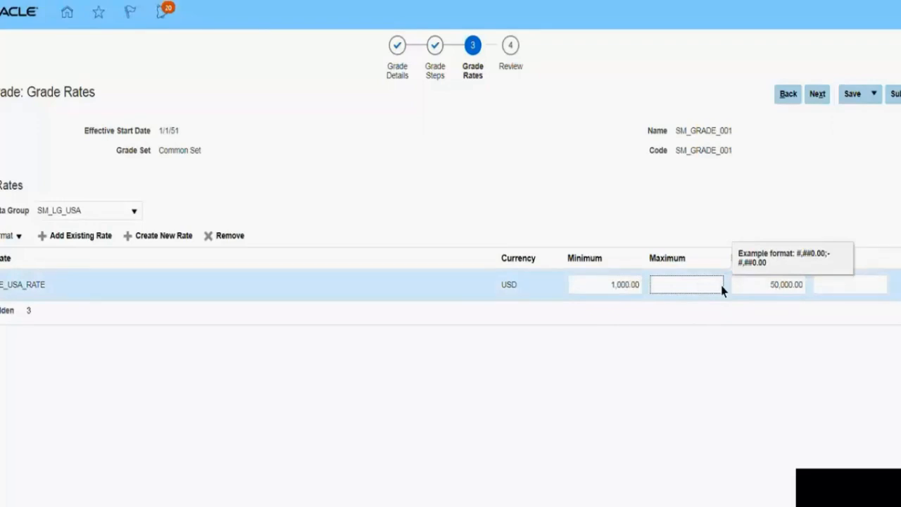
pyautogui.write('000')
pyautogui.press('Tab')
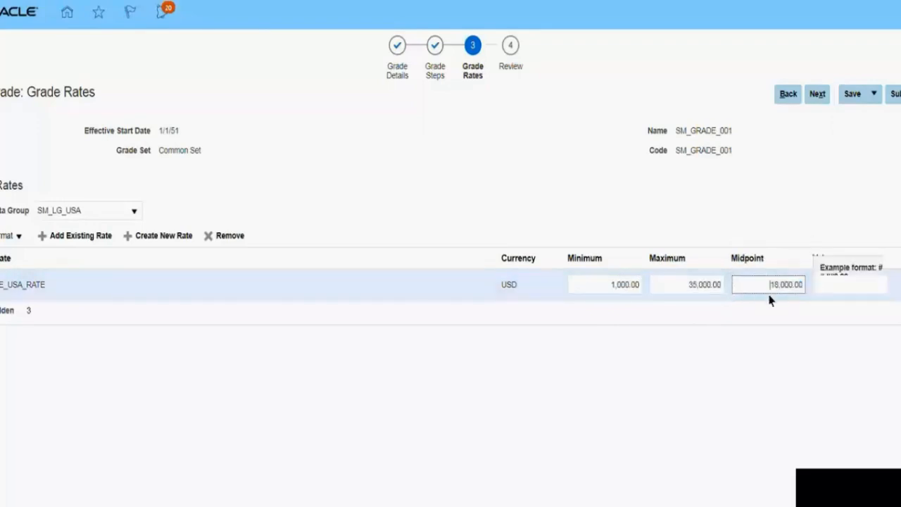
pyautogui.click(784, 335)
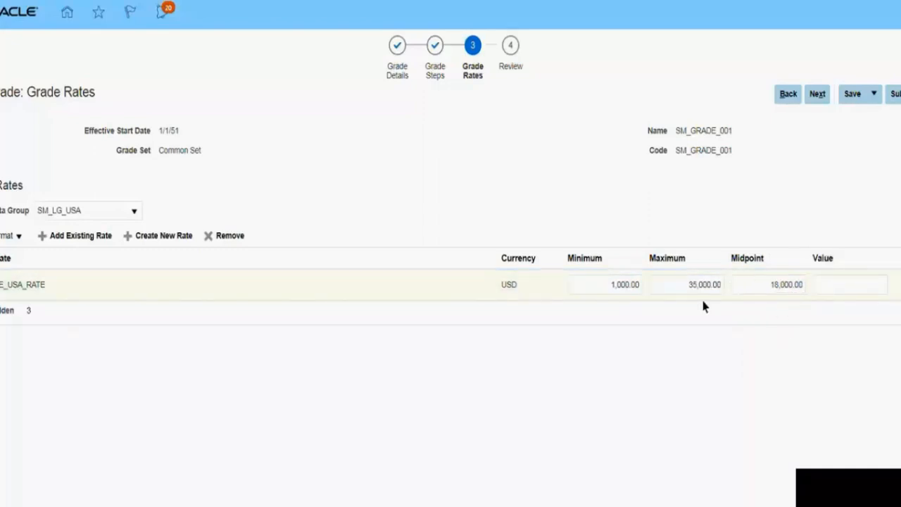
# Step: Switch the legislative data group to SM_LG_INDIA and create a new grade rate named SM_GRADE_INDIA_RATE
pyautogui.click(134, 211)
pyautogui.click(79, 293)
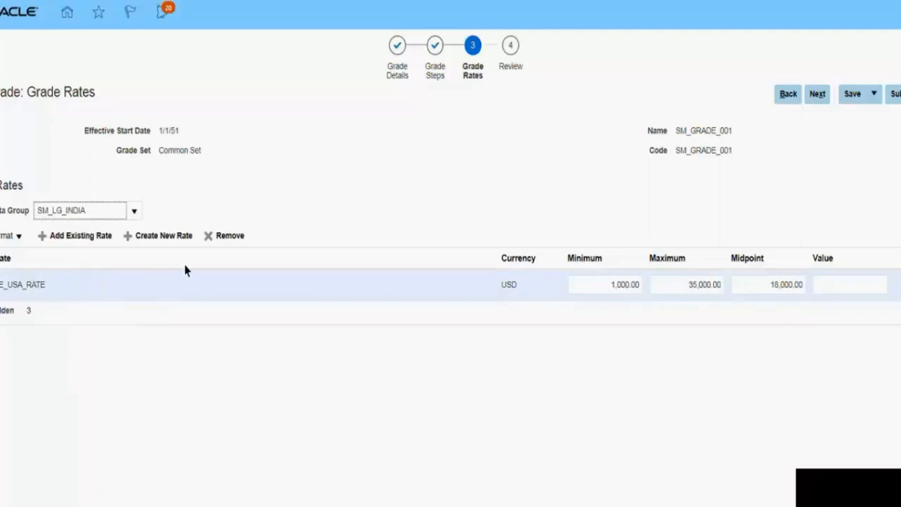
pyautogui.click(154, 235)
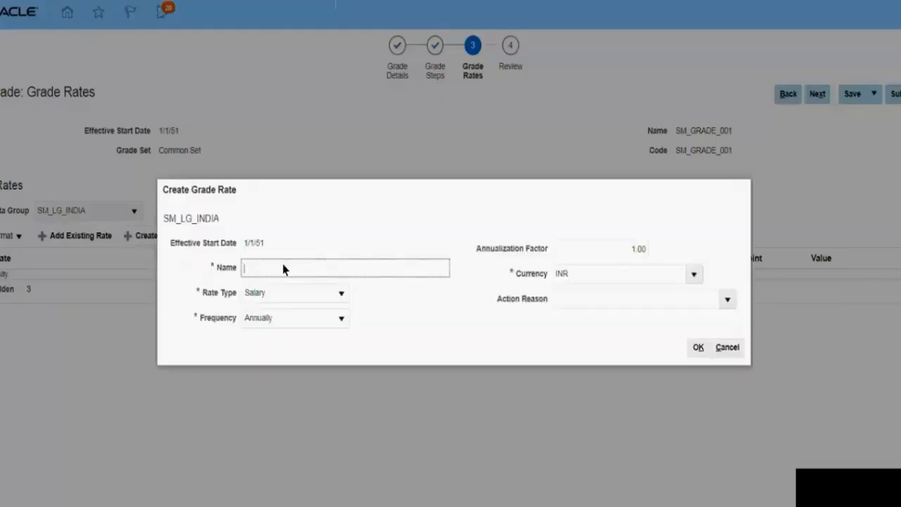
pyautogui.write('SM_GRADE_INDIA_')
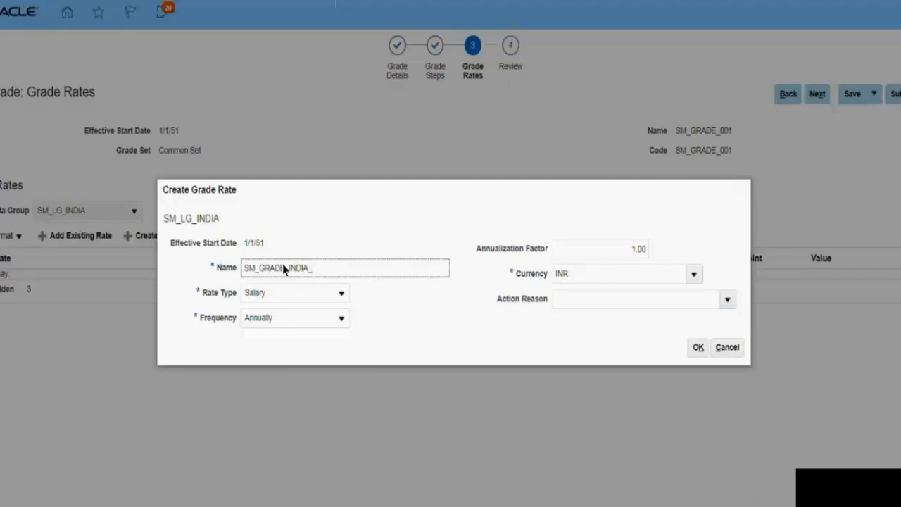
pyautogui.write('RATE')
pyautogui.press('Tab')
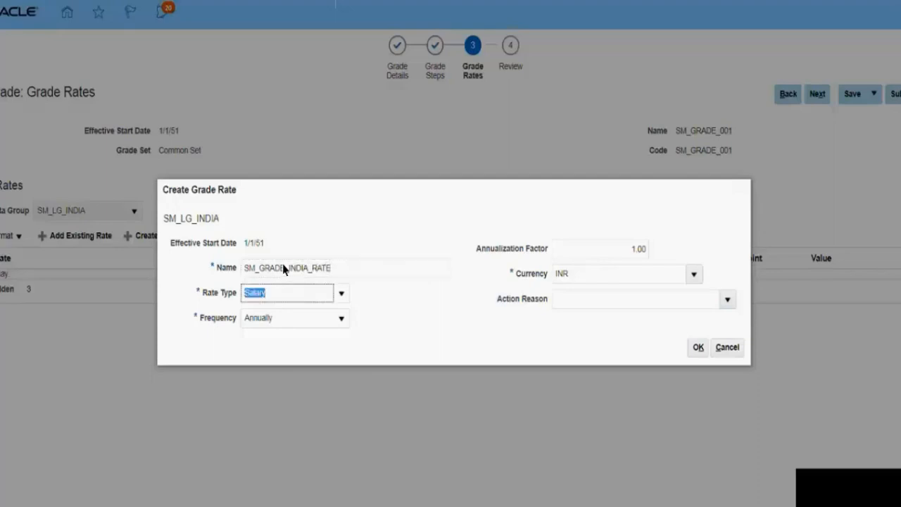
pyautogui.press('Tab')
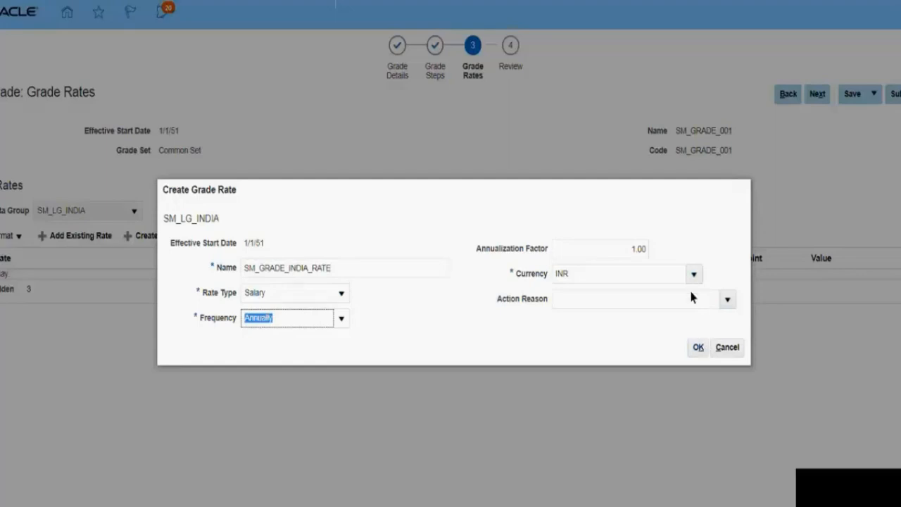
pyautogui.click(697, 348)
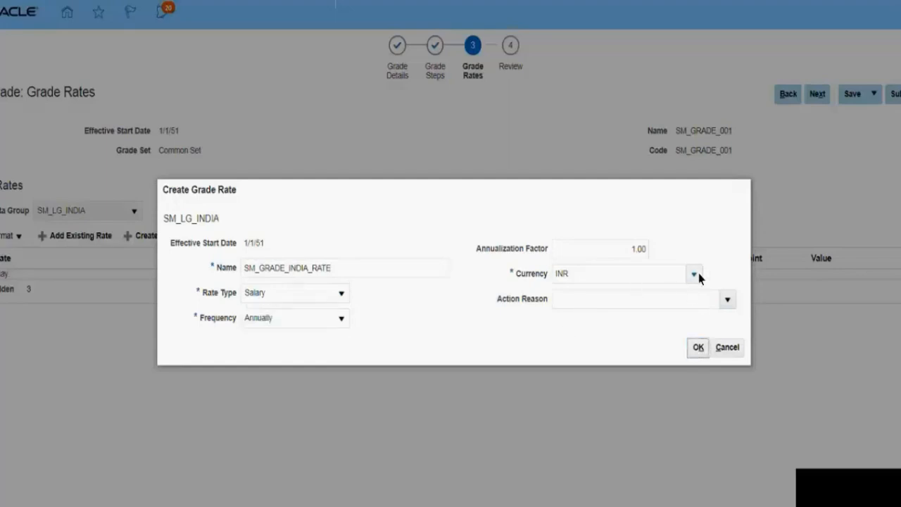
# Step: Create the India rate in INR with a minimum of 500,000 and a maximum of 8,000,000, and save and submit the grade
pyautogui.click(698, 347)
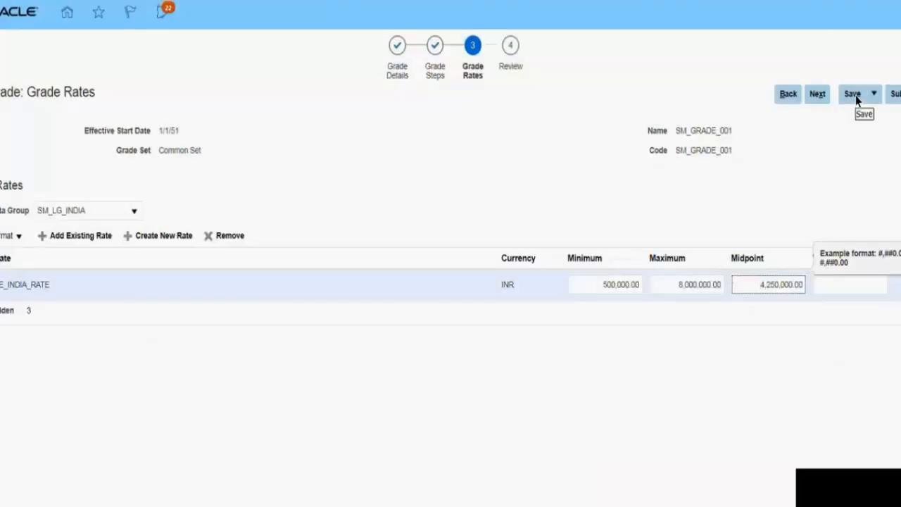
pyautogui.click(854, 96)
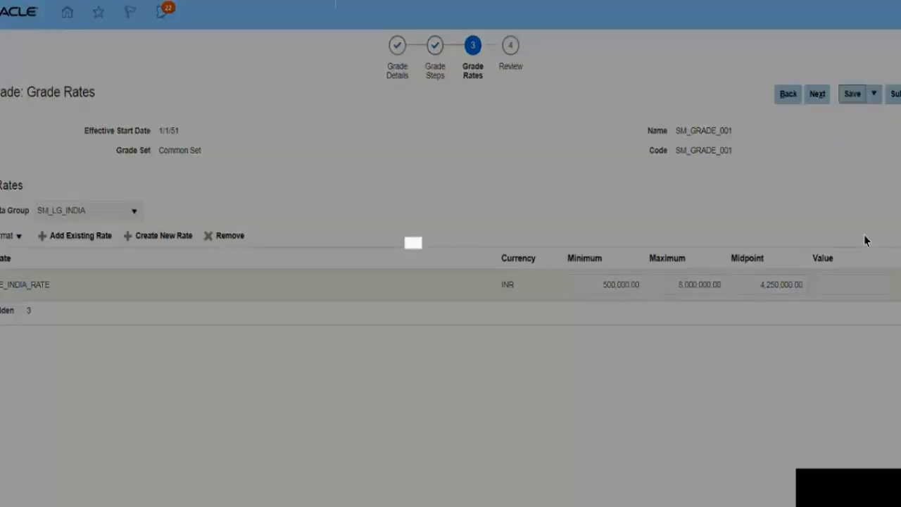
pyautogui.click(484, 292)
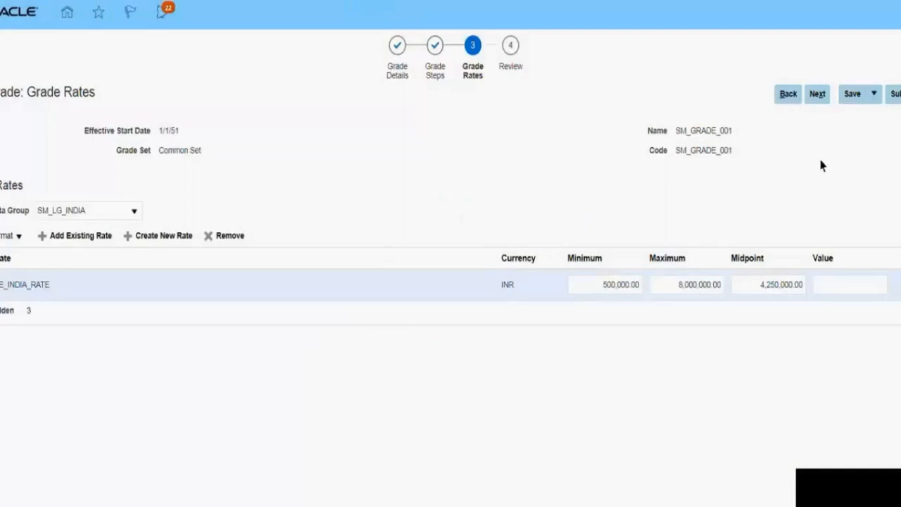
pyautogui.click(895, 94)
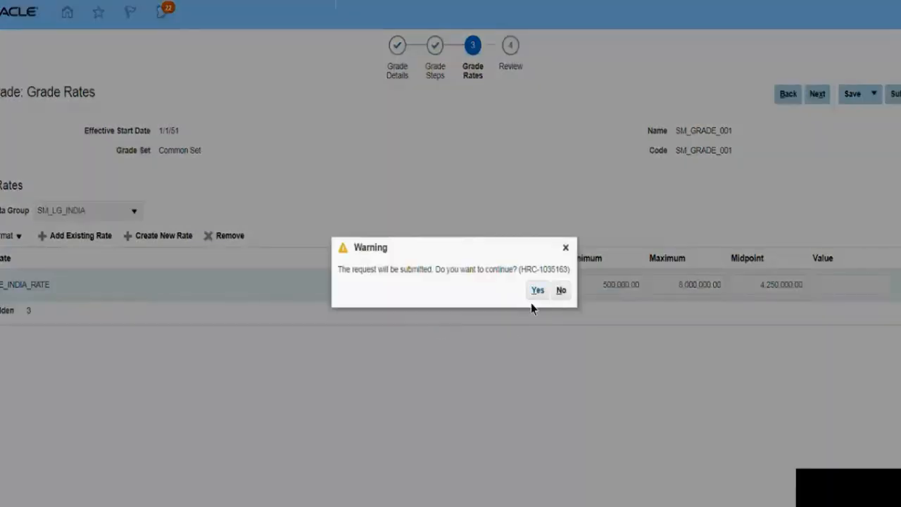
pyautogui.click(537, 290)
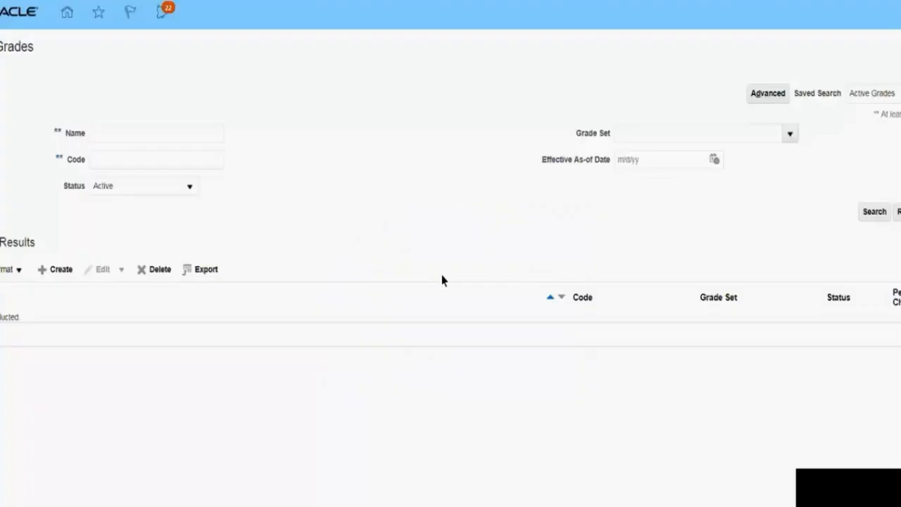
# Step: Search for active grades whose name starts with SM_GRADE and open SM_GRADE_001
pyautogui.click(117, 138)
pyautogui.write('SM_GRAC')
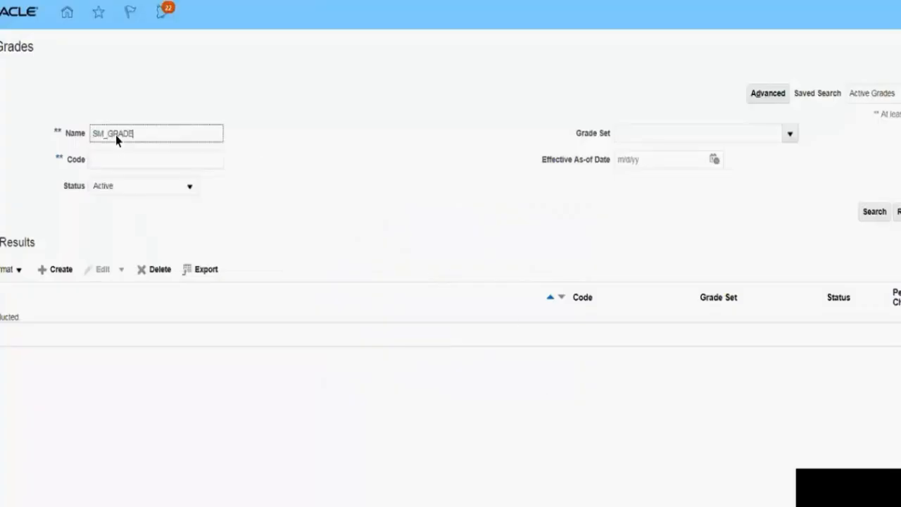
pyautogui.press('Return')
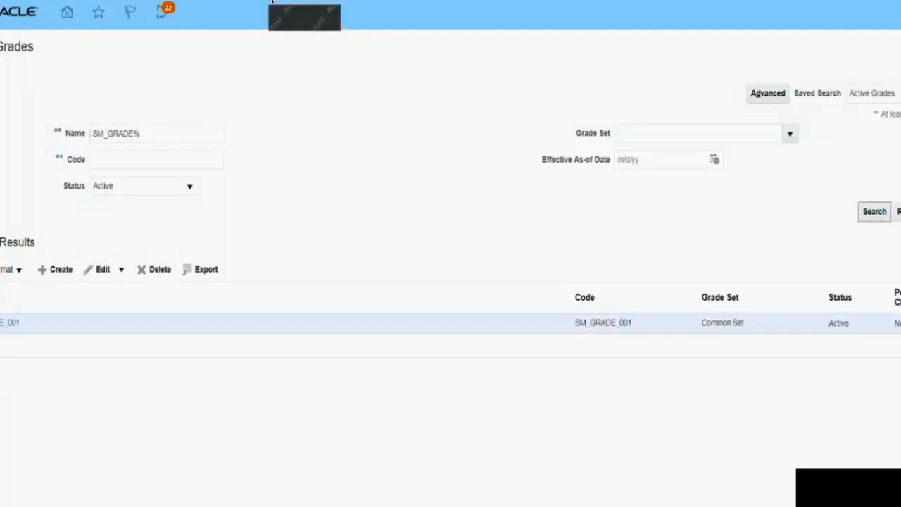
pyautogui.click(7, 323)
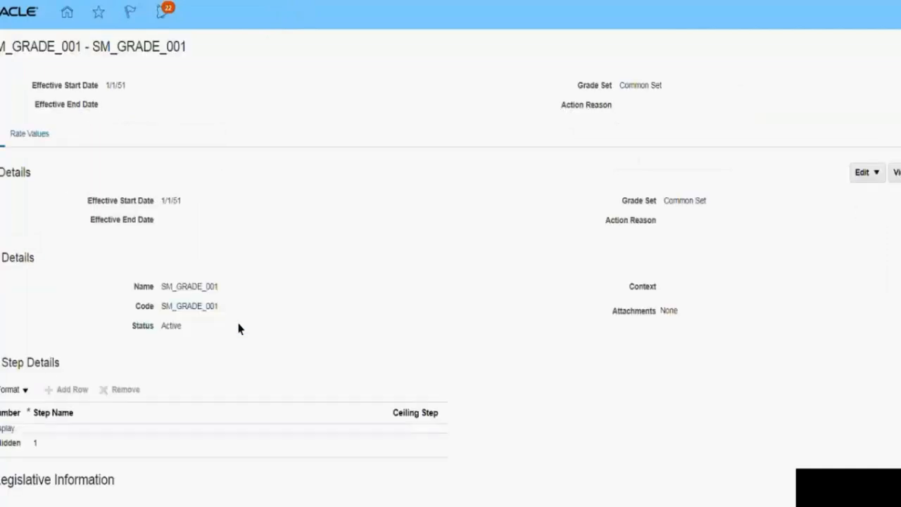
# Step: Check the grade history of SM_GRADE_001 and its view options, and close the history
pyautogui.scroll(-2, 238, 329)
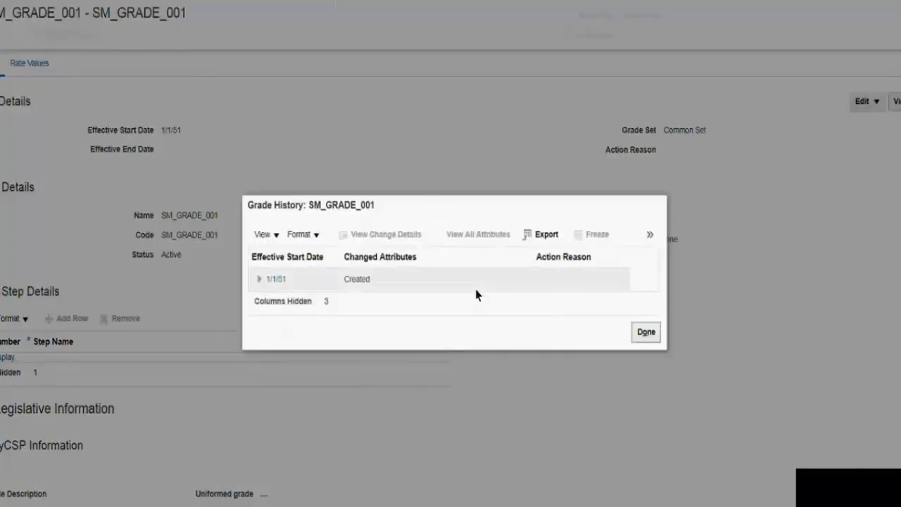
pyautogui.click(259, 279)
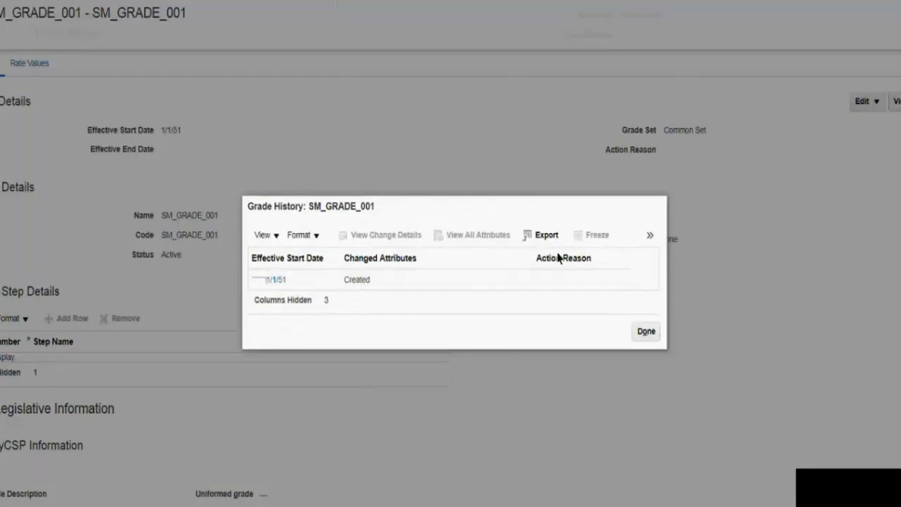
pyautogui.click(652, 238)
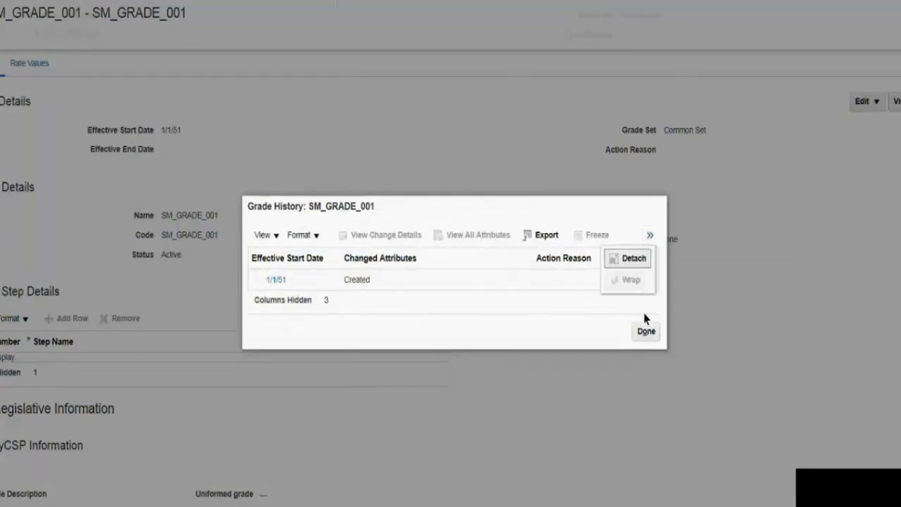
pyautogui.click(271, 236)
pyautogui.moveTo(279, 257)
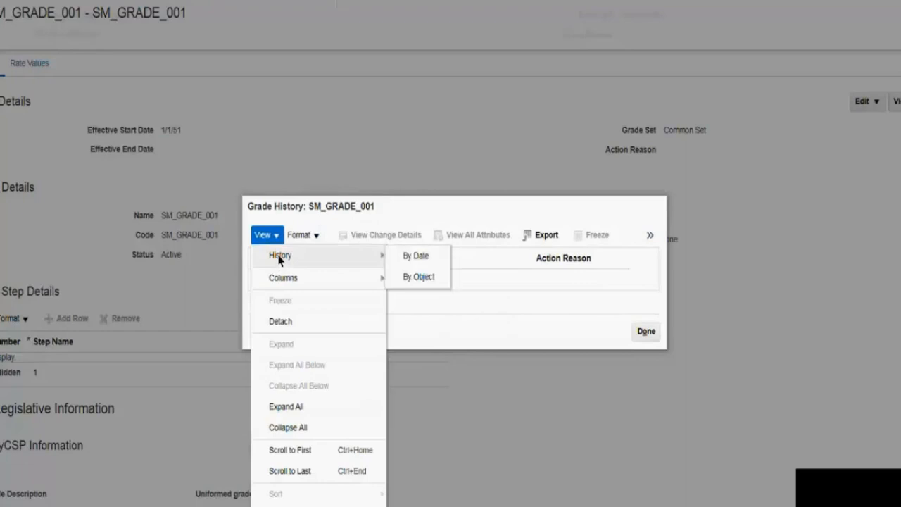
pyautogui.click(646, 330)
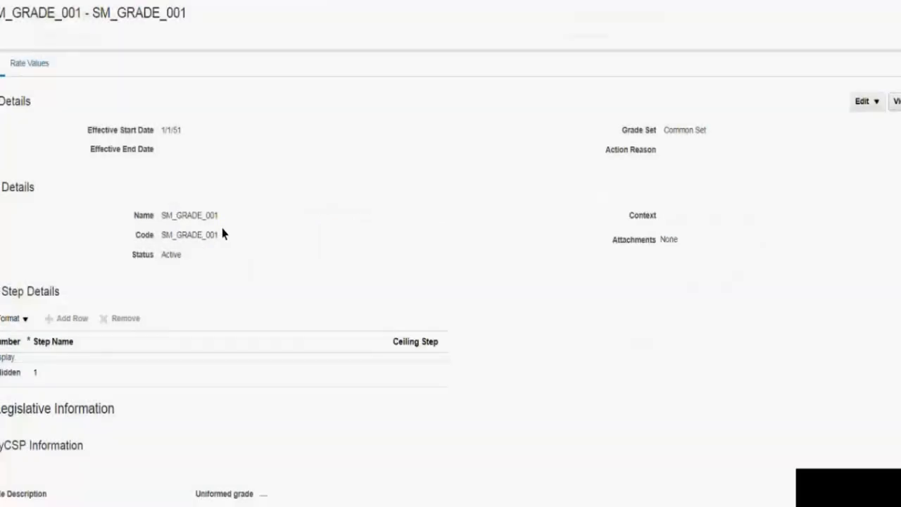
# Step: Show the rate values of SM_GRADE_001 and look through the available legislative data groups
pyautogui.click(26, 66)
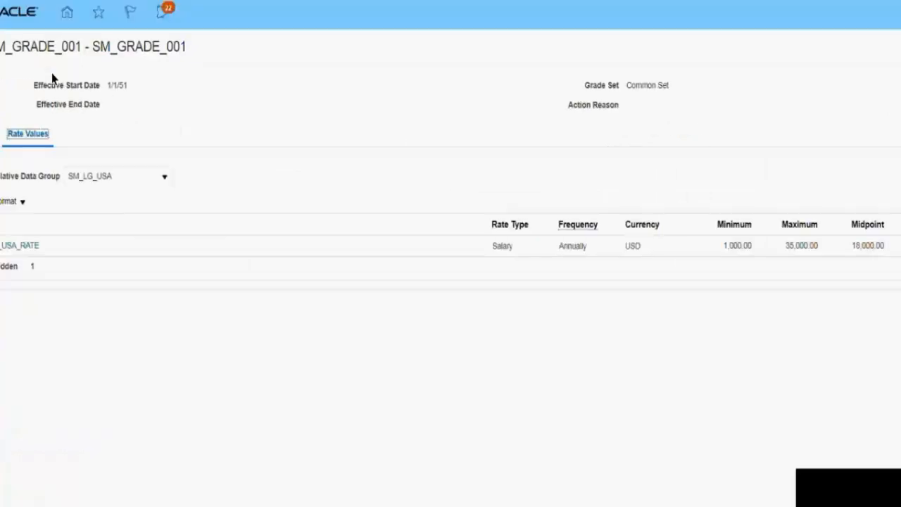
pyautogui.click(113, 180)
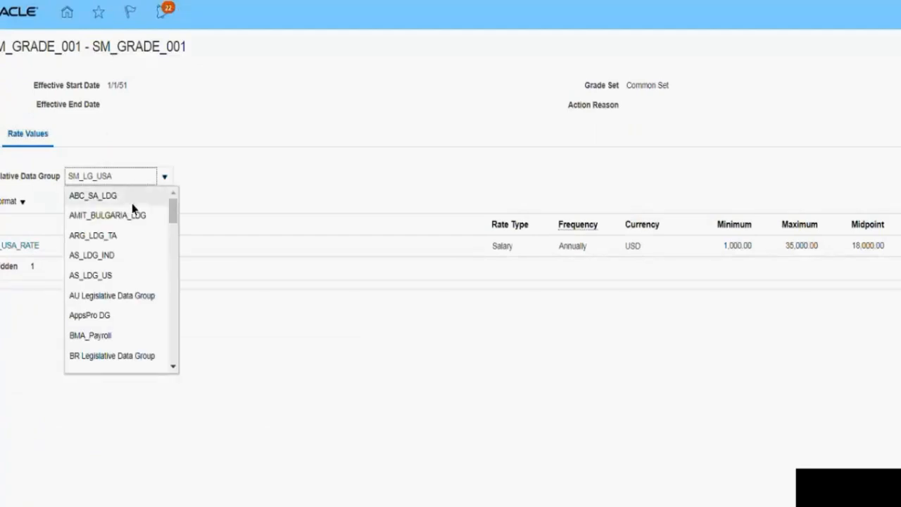
pyautogui.moveTo(173, 207); pyautogui.dragTo(170, 278)
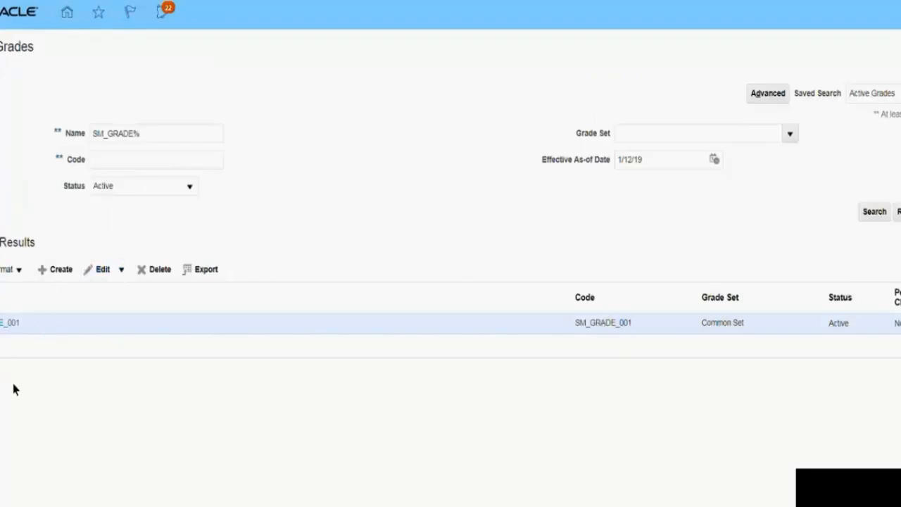
# Step: Reopen SM_GRADE_001 and examine its rate values, looking for another legislative data group besides SM_LG_USA
pyautogui.click(7, 325)
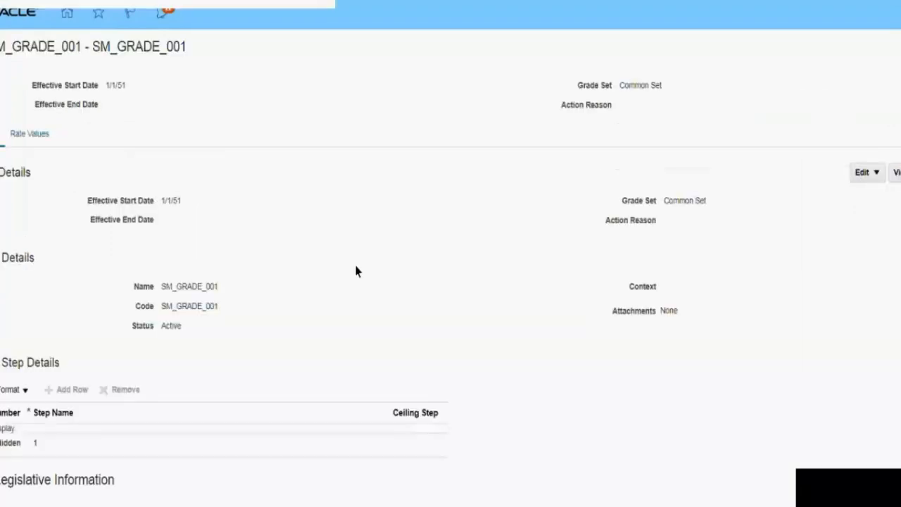
pyautogui.scroll(-2, 356, 271)
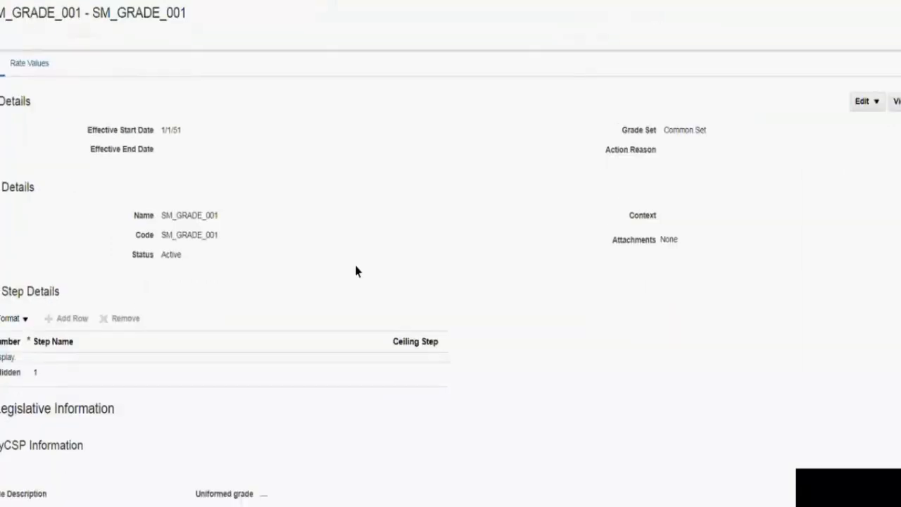
pyautogui.click(32, 64)
pyautogui.click(135, 180)
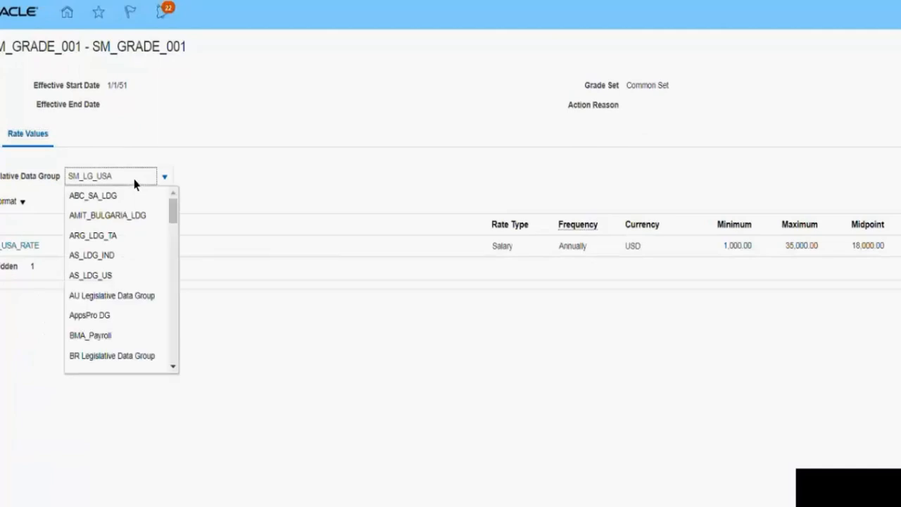
pyautogui.moveTo(172, 215)
pyautogui.mouseDown()
pyautogui.moveTo(173, 240)
pyautogui.moveTo(173, 211)
pyautogui.mouseUp()
pyautogui.click(207, 146)
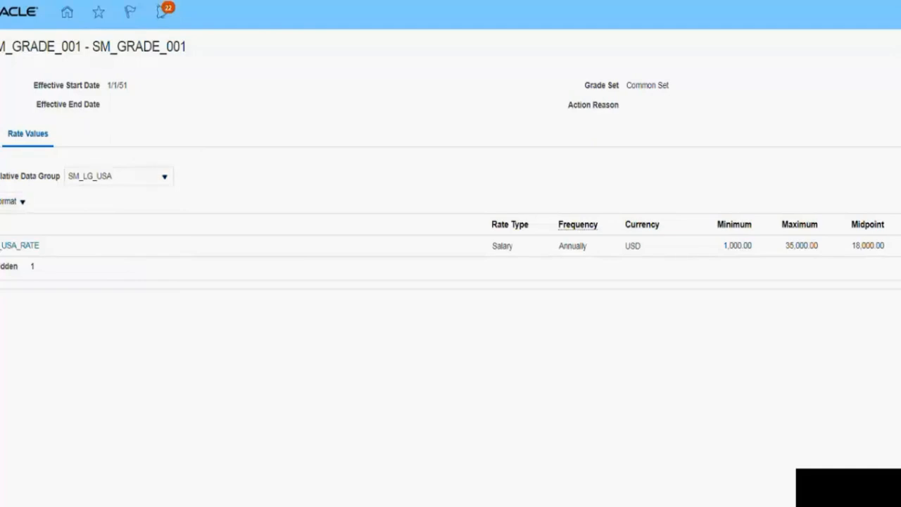
pyautogui.click(165, 177)
pyautogui.moveTo(169, 208); pyautogui.dragTo(167, 336)
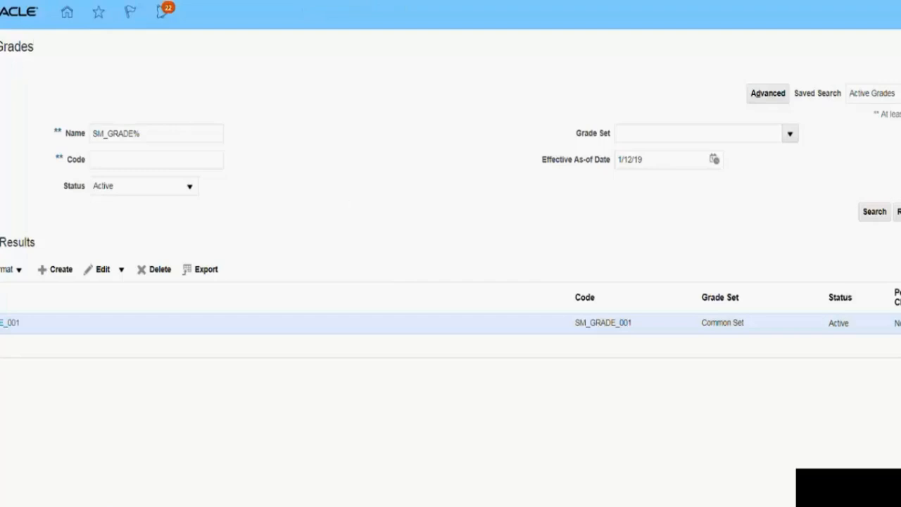
# Step: Switch to the Snipping Tool and capture the Manage Grades page with the SM_GRADE_001 search result
pyautogui.hotkey('alt', 'Tab')
pyautogui.hotkey('alt', 'Tab')
pyautogui.hotkey('alt', 'Tab')
pyautogui.hotkey('alt', 'Tab')
pyautogui.hotkey('alt', 'Tab')
pyautogui.hotkey('alt', 'Tab')
pyautogui.hotkey('alt', 'Tab')
pyautogui.hotkey('alt', 'Tab')
pyautogui.hotkey('alt', 'Tab')
pyautogui.hotkey('alt', 'Tab')
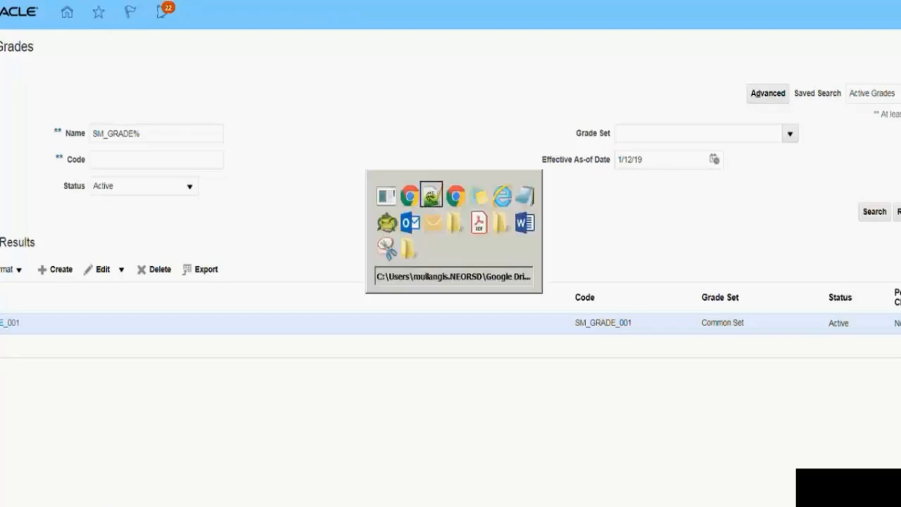
pyautogui.hotkey('alt', 'Tab')
pyautogui.hotkey('alt', 'Tab')
pyautogui.hotkey('alt', 'Tab')
pyautogui.hotkey('alt', 'Tab')
pyautogui.hotkey('alt', 'Tab')
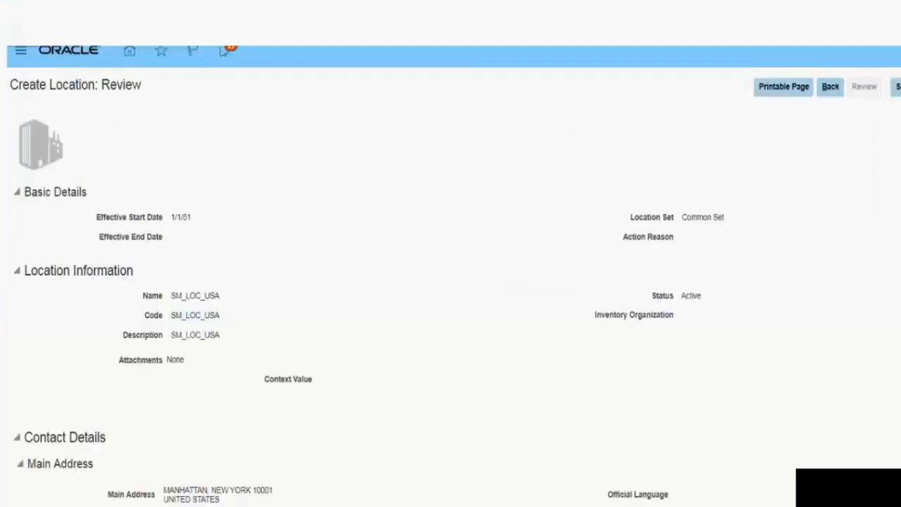
pyautogui.click(202, 67)
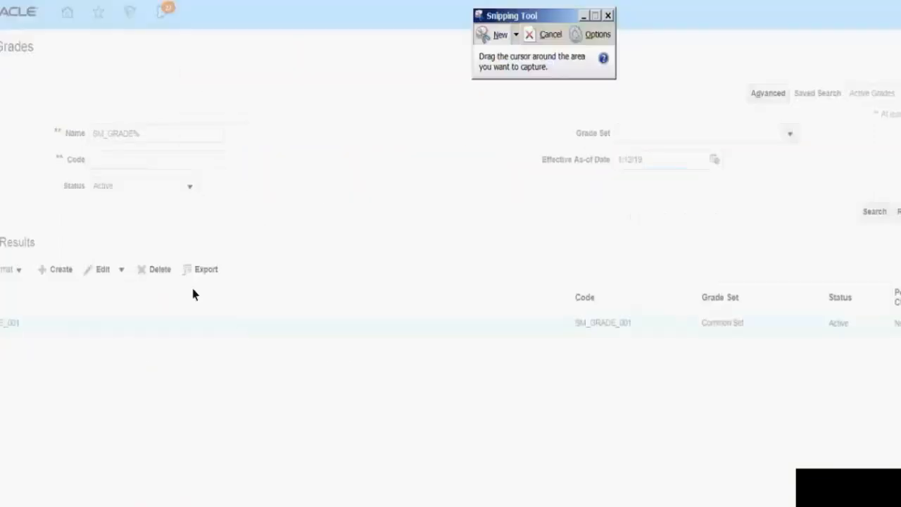
pyautogui.moveTo(0, 40); pyautogui.dragTo(900, 399)
# Step: Switch to the Word document Practise and paste the captured Manage Grades screenshot below the location screenshot
pyautogui.hotkey('alt', 'Tab')
pyautogui.hotkey('alt', 'Tab')
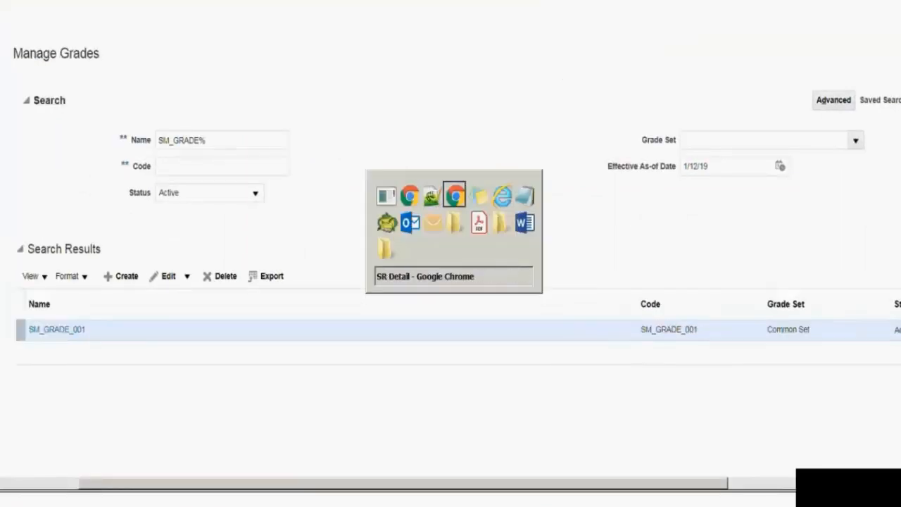
pyautogui.hotkey('alt', 'Tab')
pyautogui.press('Tab')
pyautogui.press('Tab')
pyautogui.press('Tab')
pyautogui.press('Tab')
pyautogui.press('Tab')
pyautogui.press('Tab')
pyautogui.press('Tab')
pyautogui.press('Tab')
pyautogui.press('Tab')
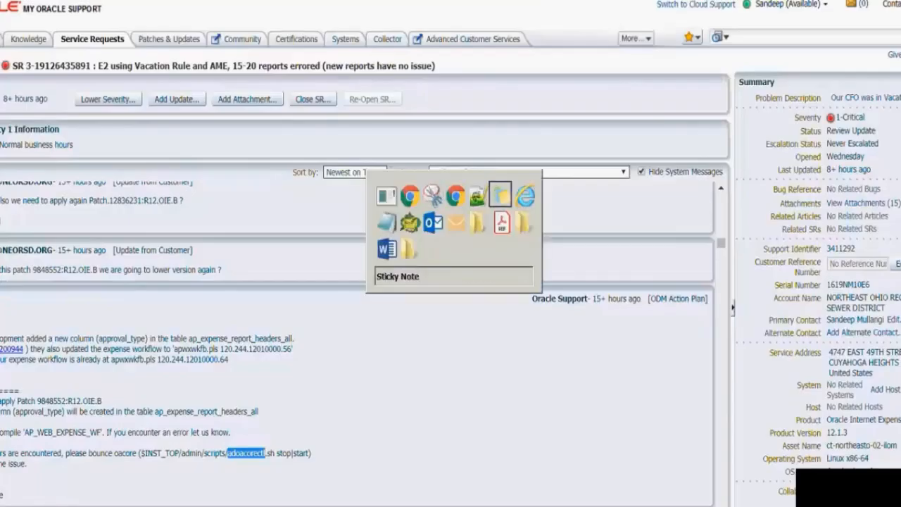
pyautogui.press('Tab')
pyautogui.press('Tab')
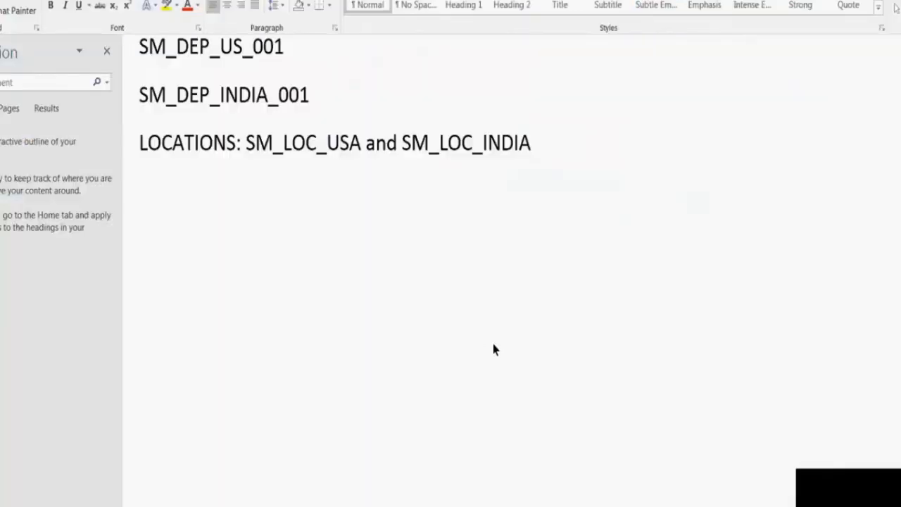
pyautogui.click(545, 300)
pyautogui.scroll(-10, 554, 304)
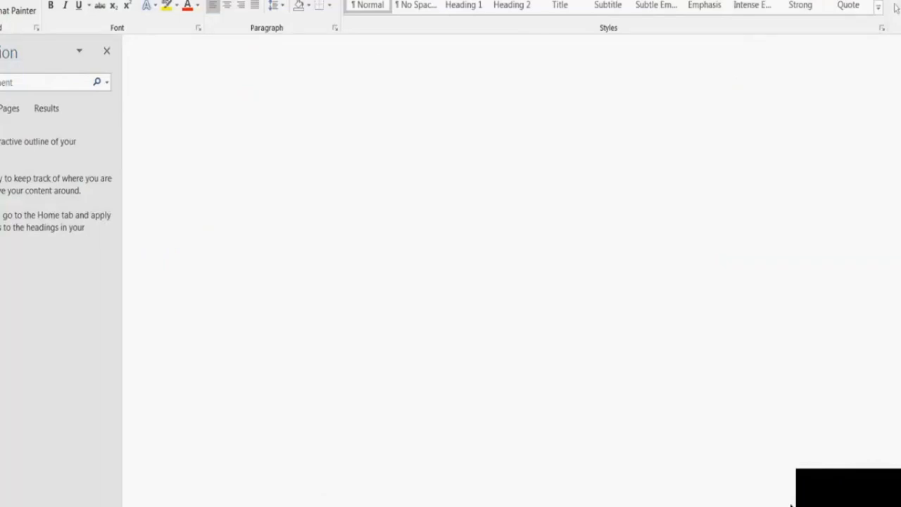
pyautogui.hotkey('ctrl', 'v')
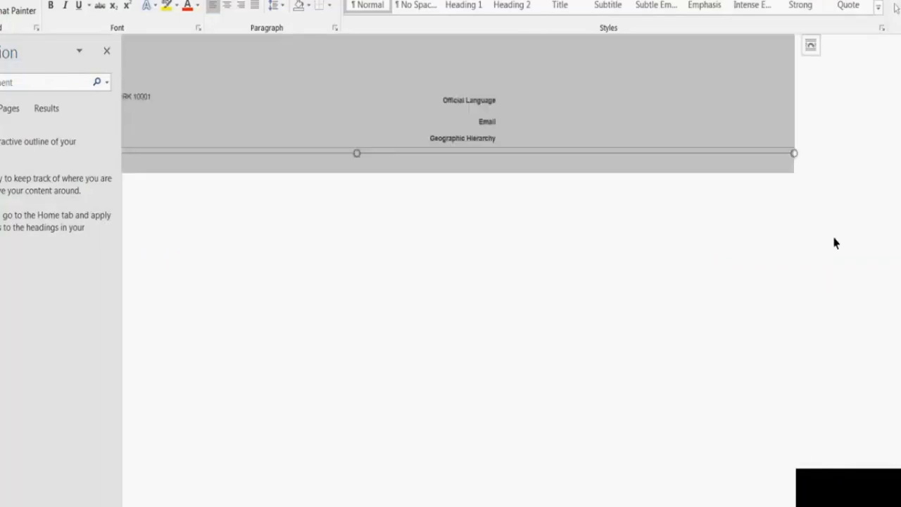
pyautogui.hotkey('ctrl', 'v')
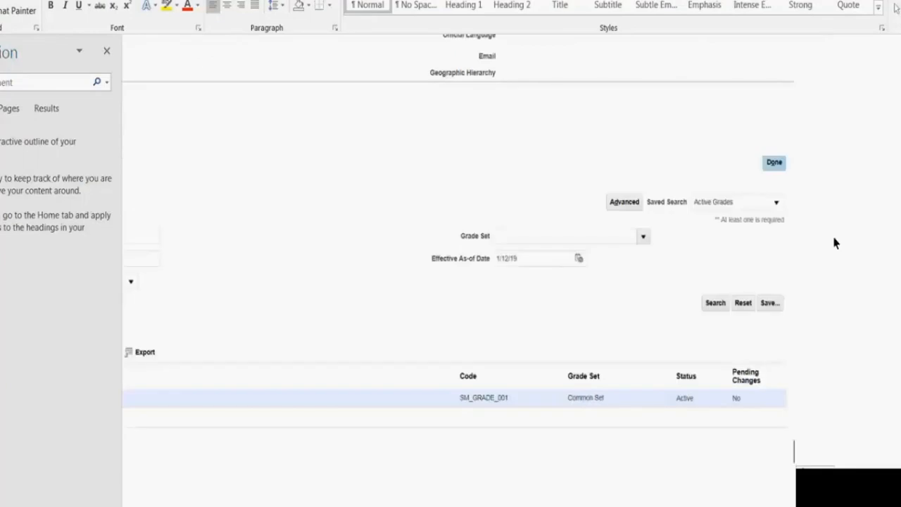
pyautogui.moveTo(718, 505); pyautogui.dragTo(590, 487)
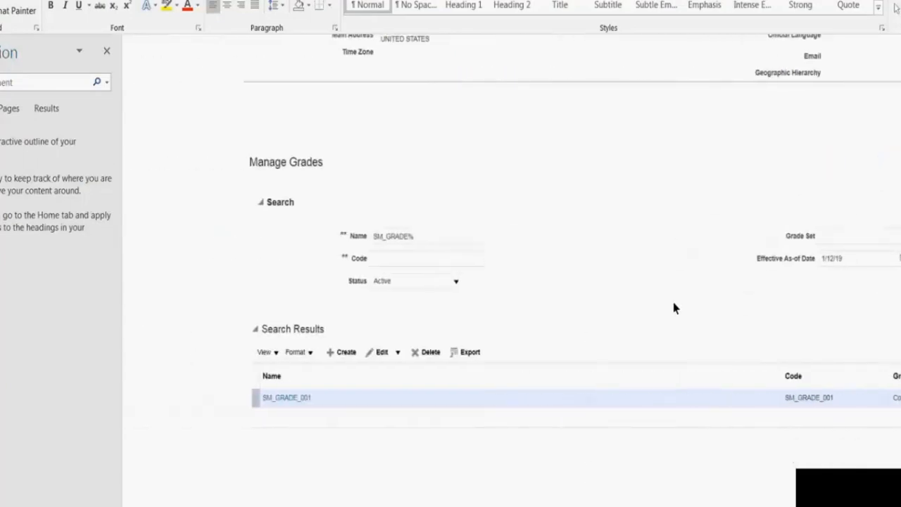
pyautogui.scroll(-1, 673, 303)
pyautogui.scroll(-1, 671, 301)
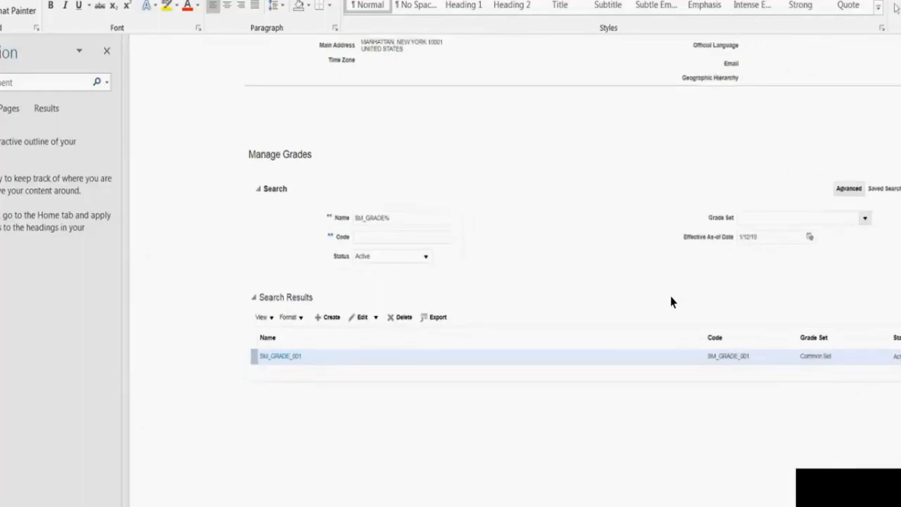
# Step: Switch back to Chrome and review the basic details and grade steps of the Systems Analyst SA-001 grade
pyautogui.hotkey('alt', 'Tab')
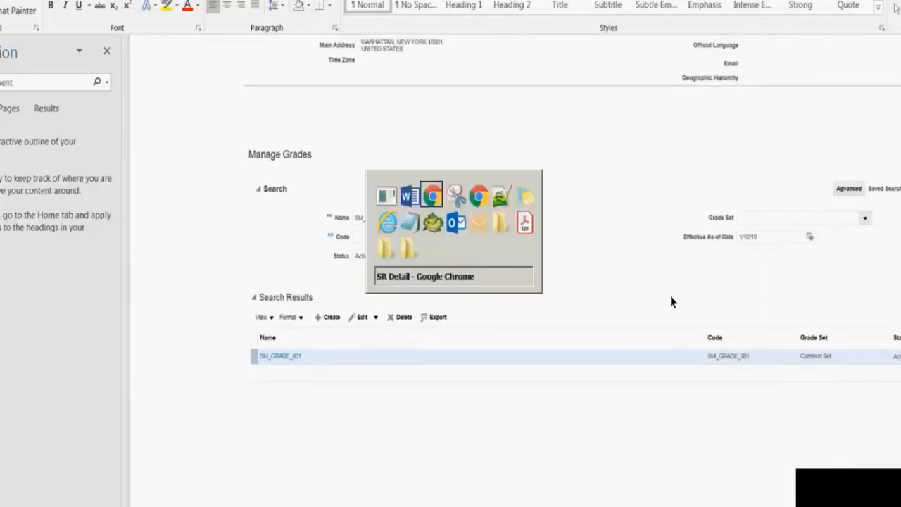
pyautogui.hotkey('alt', 'Tab')
pyautogui.hotkey('alt', 'Tab')
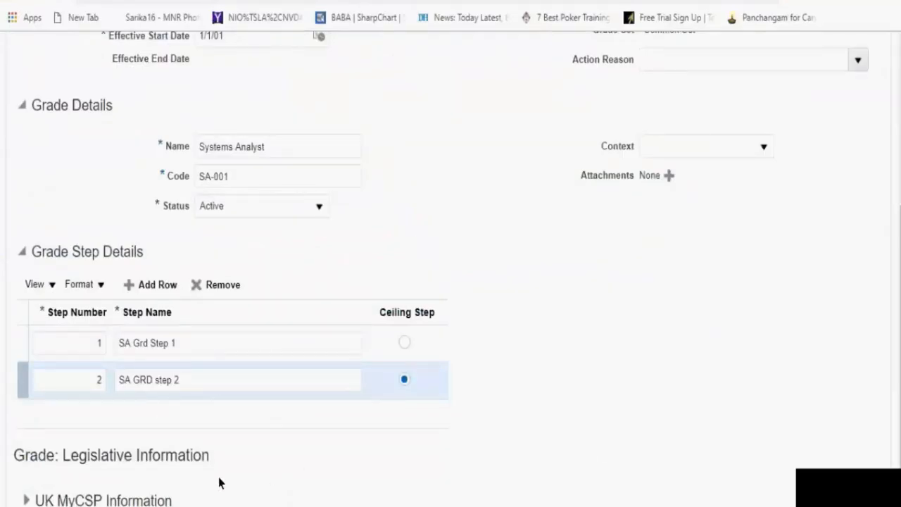
pyautogui.scroll(4, 802, 156)
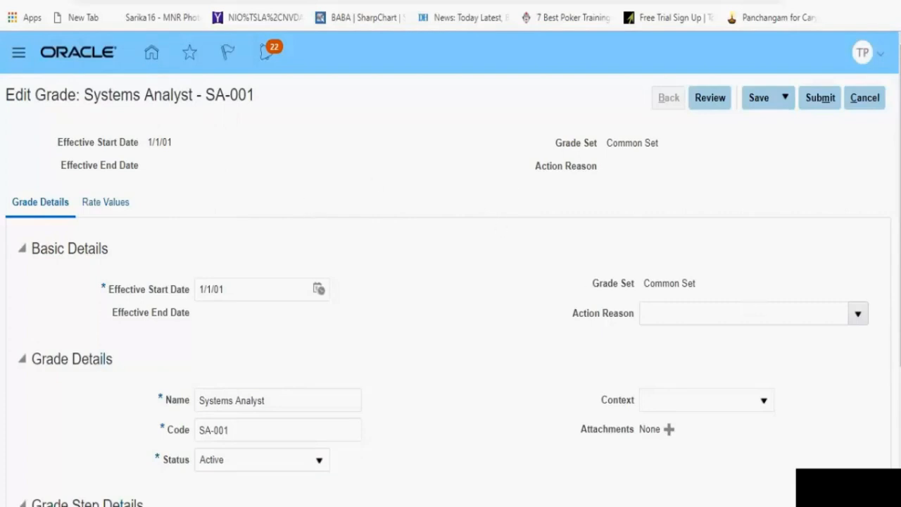
pyautogui.scroll(-4, 451, 282)
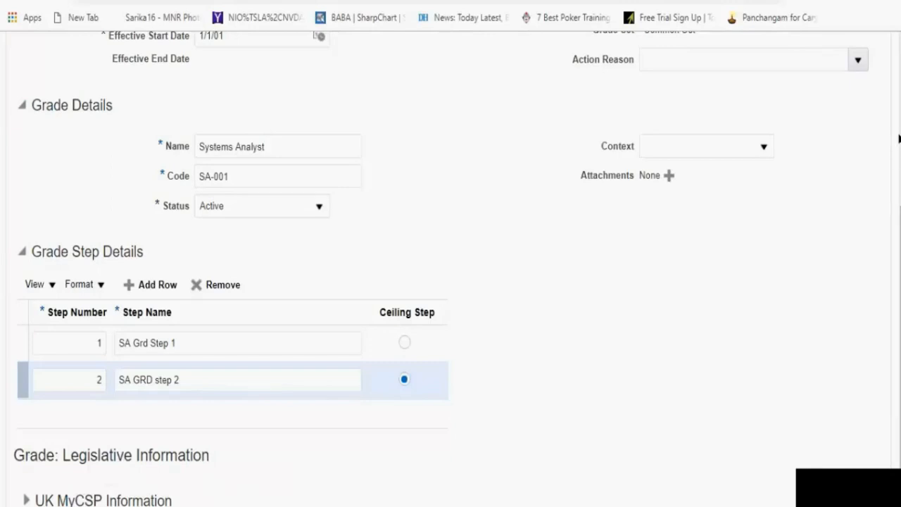
pyautogui.scroll(4, 451, 268)
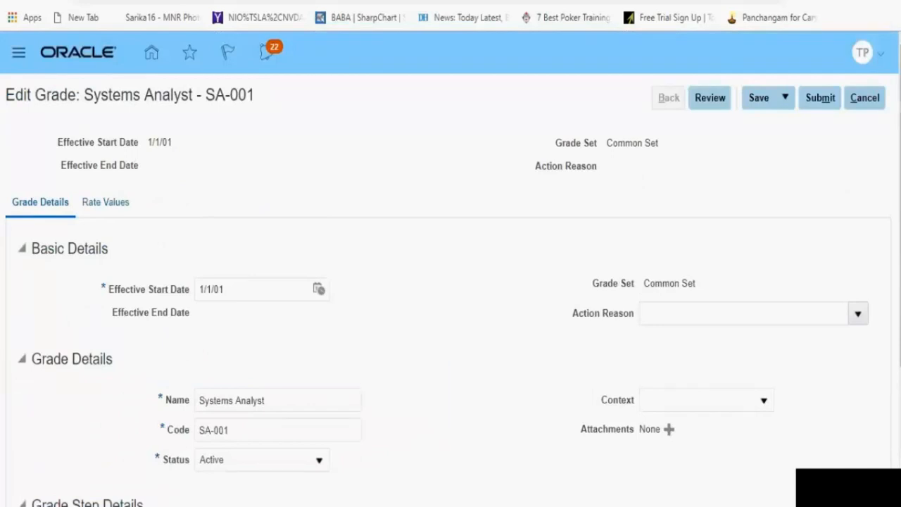
# Step: Check the Systems Analyst grade's rate values for the legislative data group LN_LDG_US
pyautogui.click(96, 203)
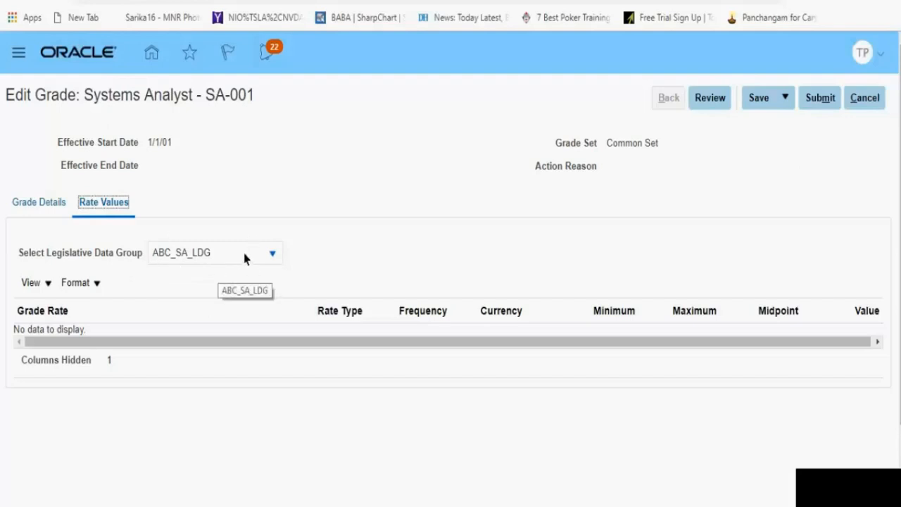
pyautogui.click(275, 259)
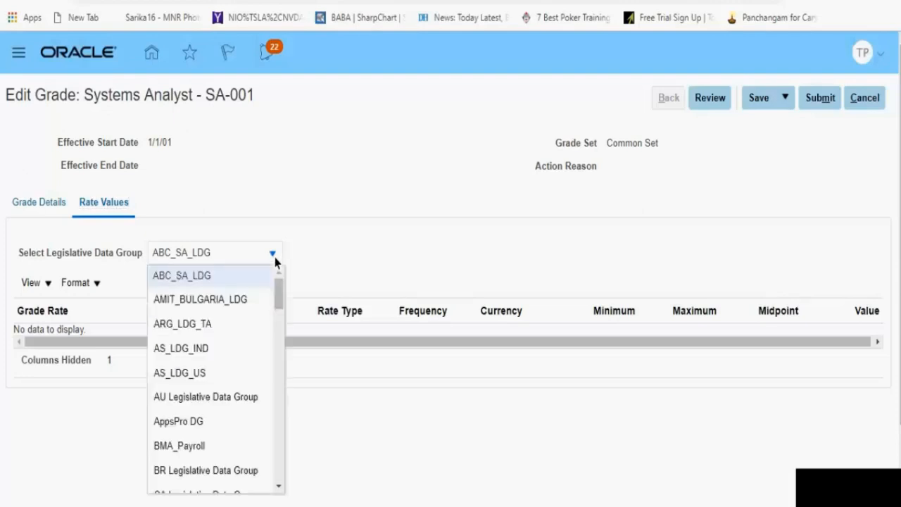
pyautogui.scroll(-5, 275, 362)
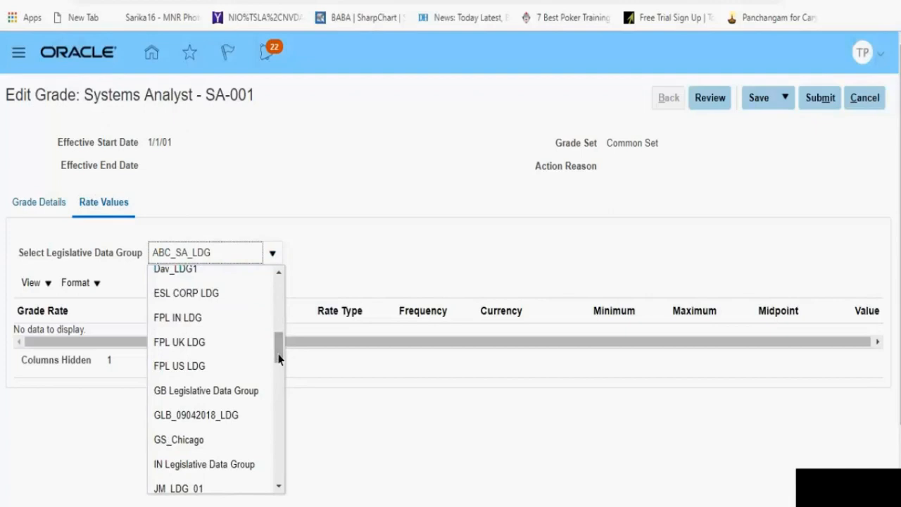
pyautogui.scroll(-4, 278, 359)
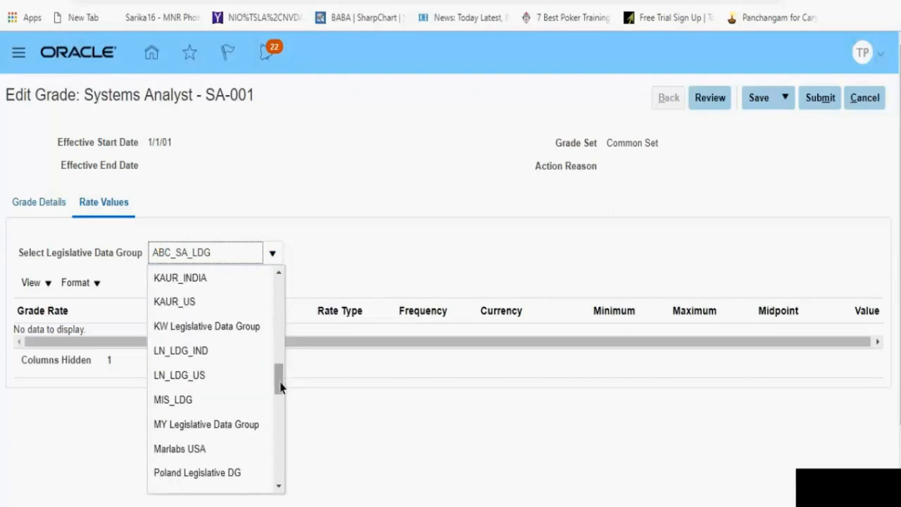
pyautogui.click(205, 376)
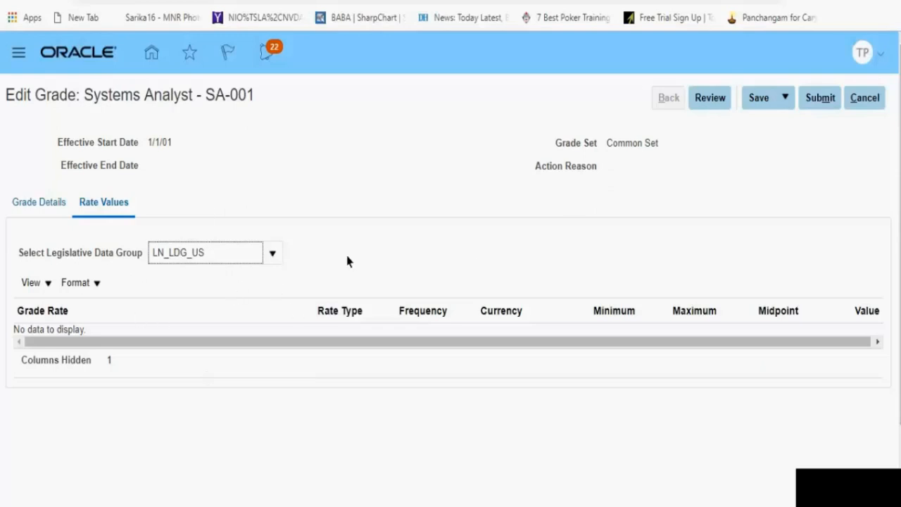
# Step: Submit the Systems Analyst SA-001 grade and confirm the request
pyautogui.click(813, 101)
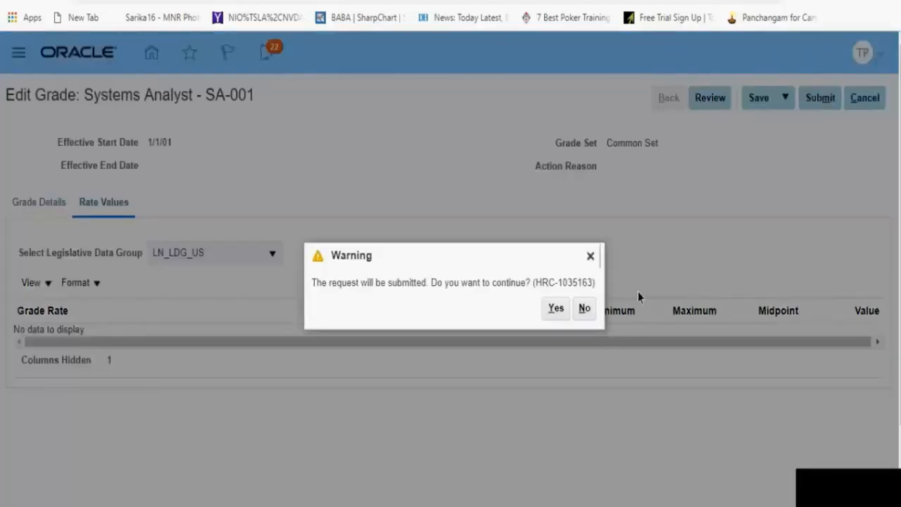
pyautogui.click(587, 310)
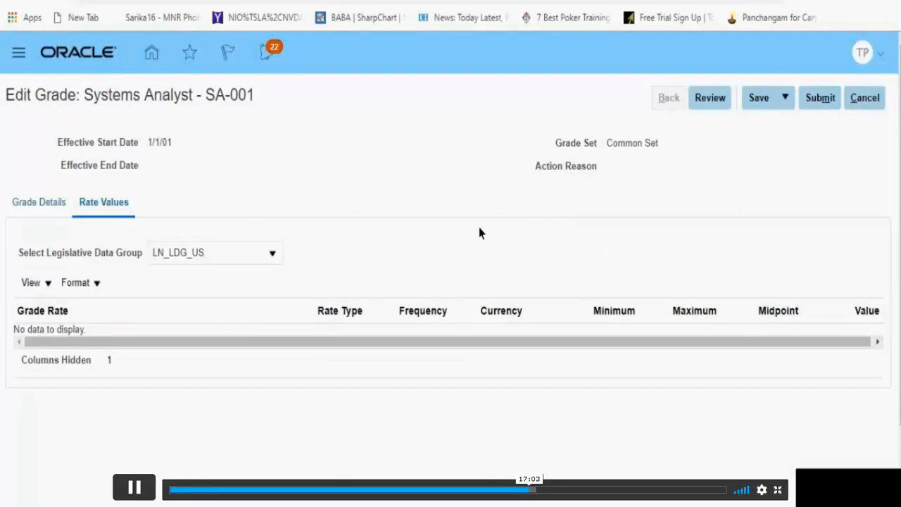
pyautogui.click(817, 102)
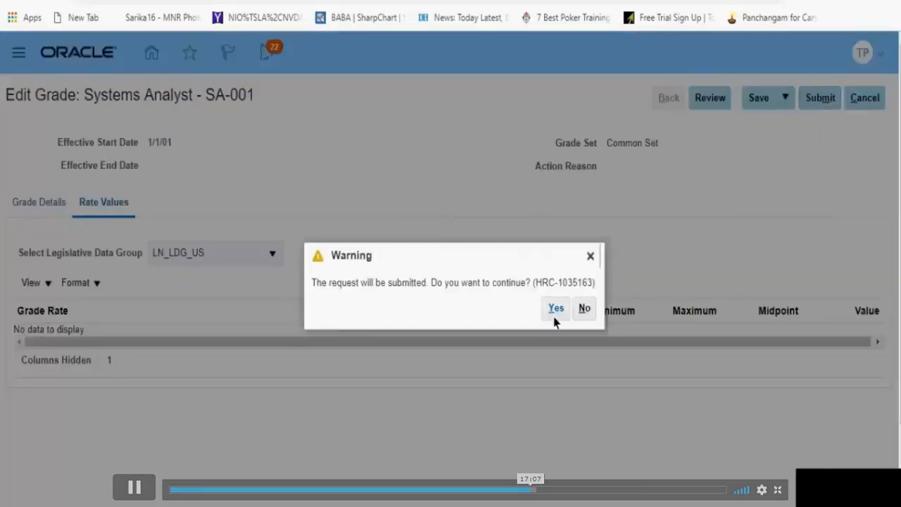
pyautogui.click(554, 316)
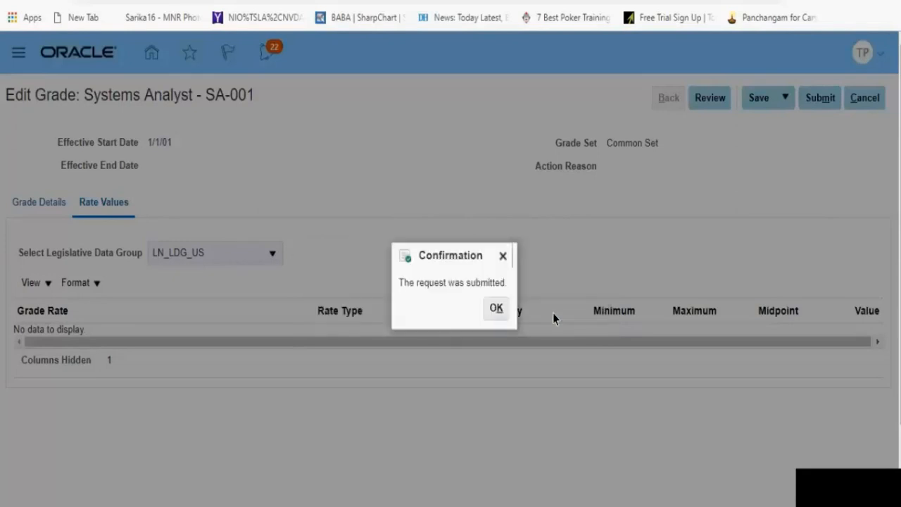
pyautogui.click(493, 307)
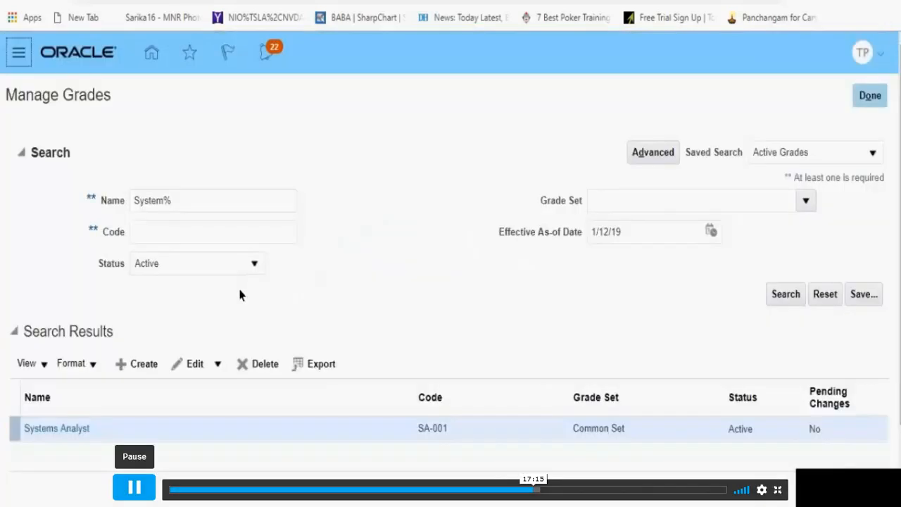
pyautogui.click(134, 487)
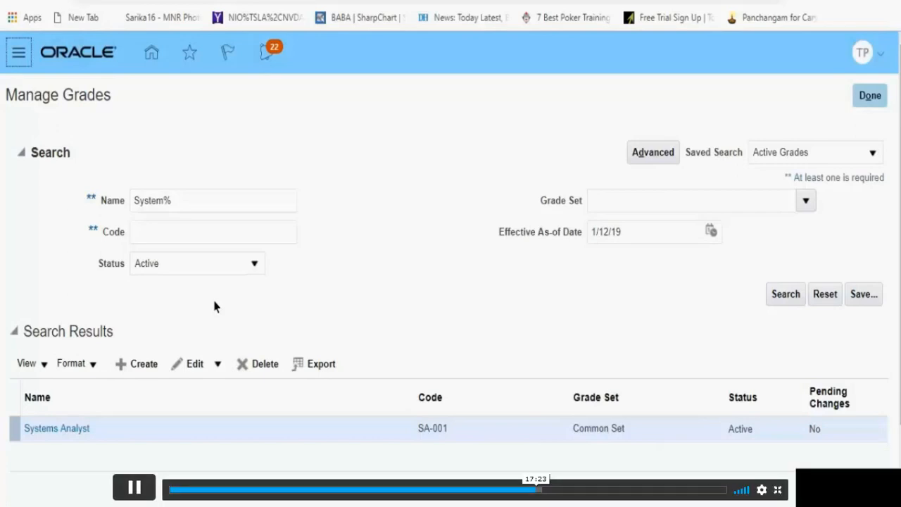
# Step: Leave Manage Grades and open the Manage Grade Rates task from the LN_Fusioncloud implementation project
pyautogui.click(870, 96)
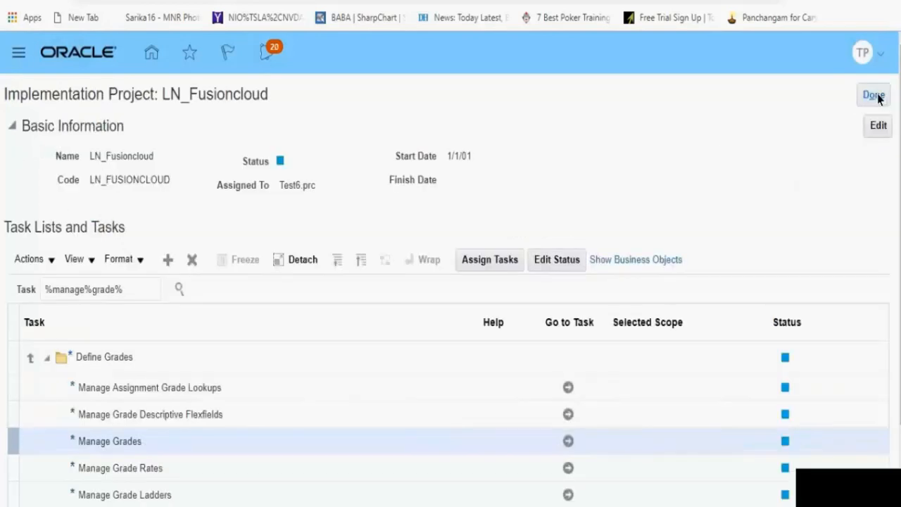
pyautogui.click(194, 478)
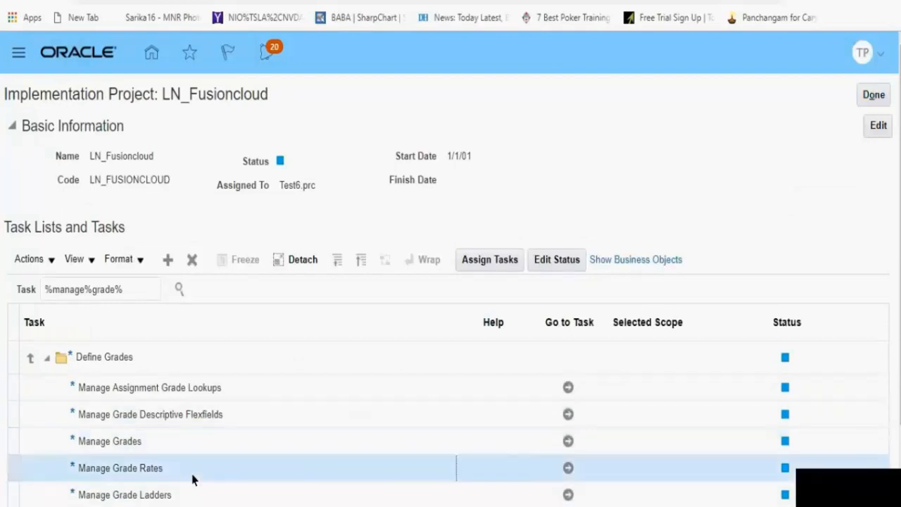
pyautogui.click(569, 468)
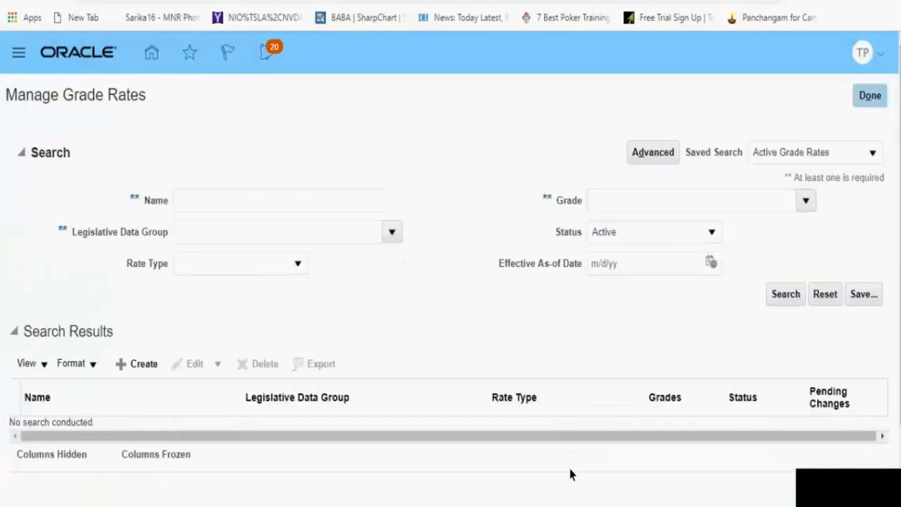
pyautogui.click(215, 204)
pyautogui.write('System%')
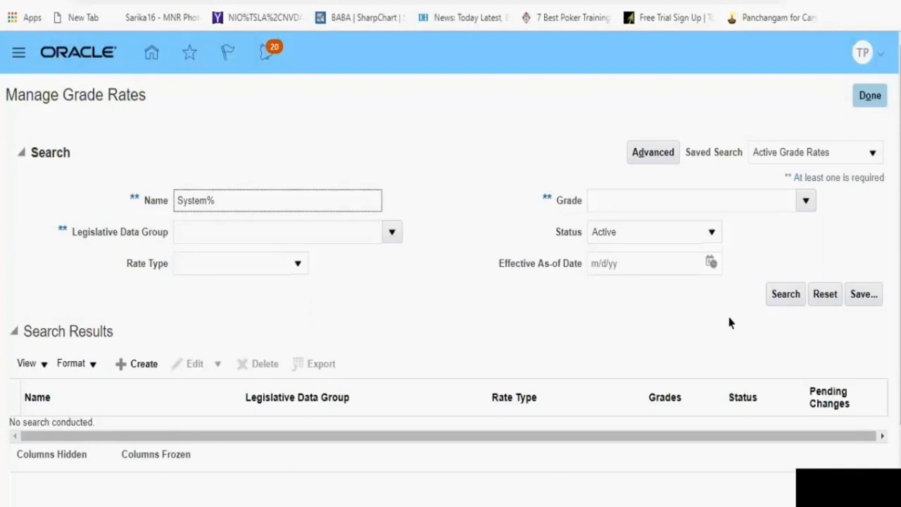
pyautogui.press('BackSpace')
pyautogui.press('BackSpace')
pyautogui.press('BackSpace')
pyautogui.press('BackSpace')
pyautogui.press('BackSpace')
pyautogui.press('BackSpace')
pyautogui.press('BackSpace')
# Step: Try to search the grade rates by the grade System%
pyautogui.click(719, 208)
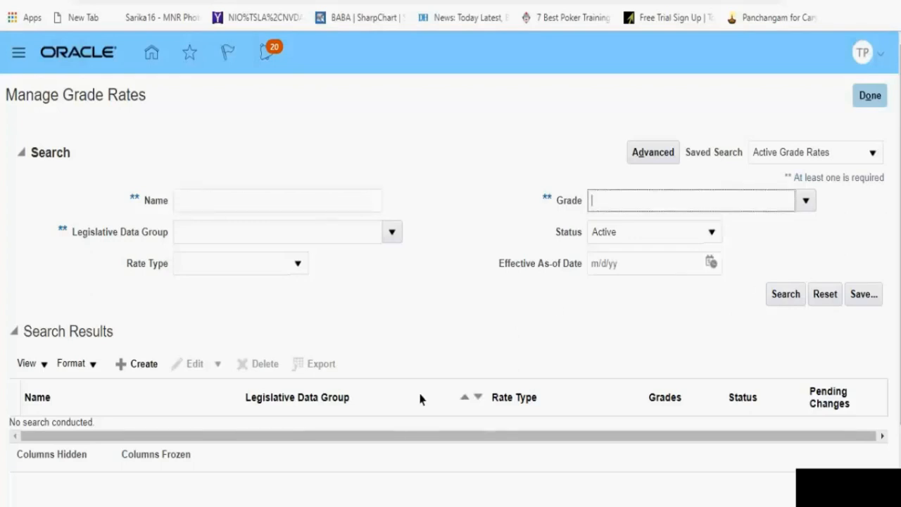
pyautogui.write('System%')
pyautogui.click(804, 202)
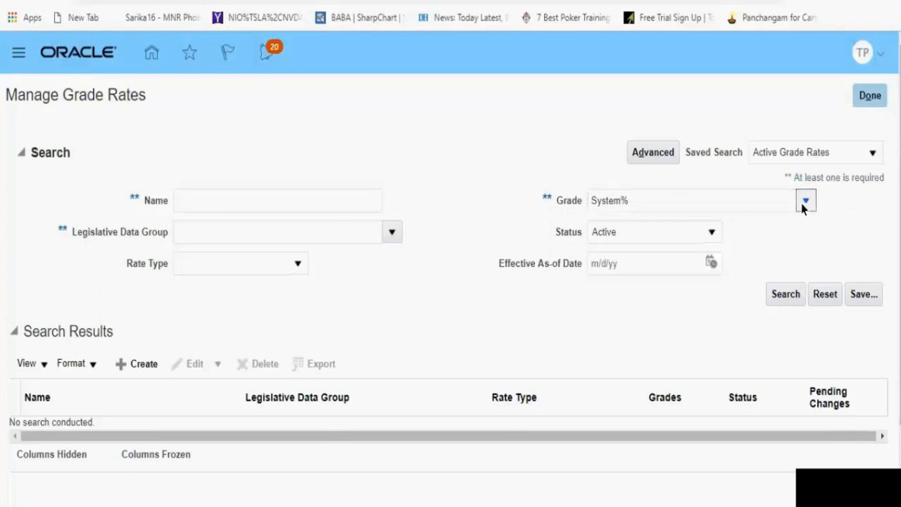
pyautogui.click(785, 296)
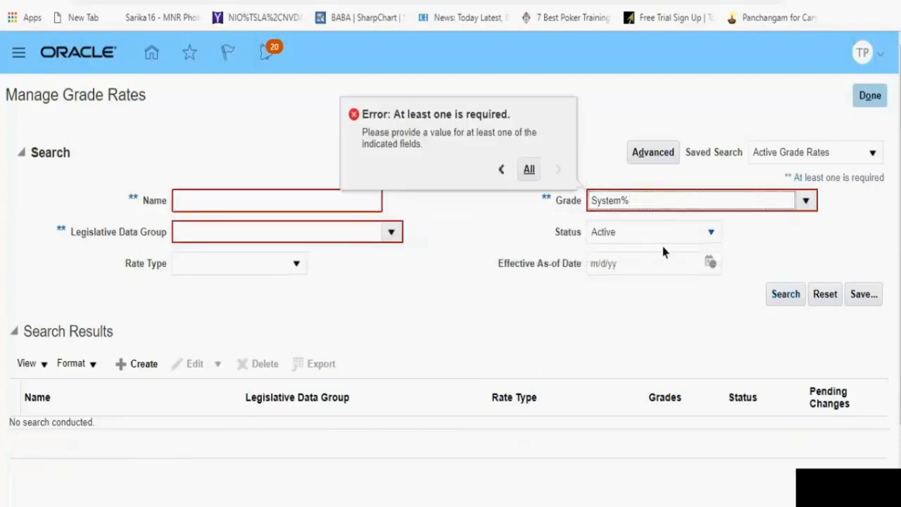
pyautogui.click(525, 278)
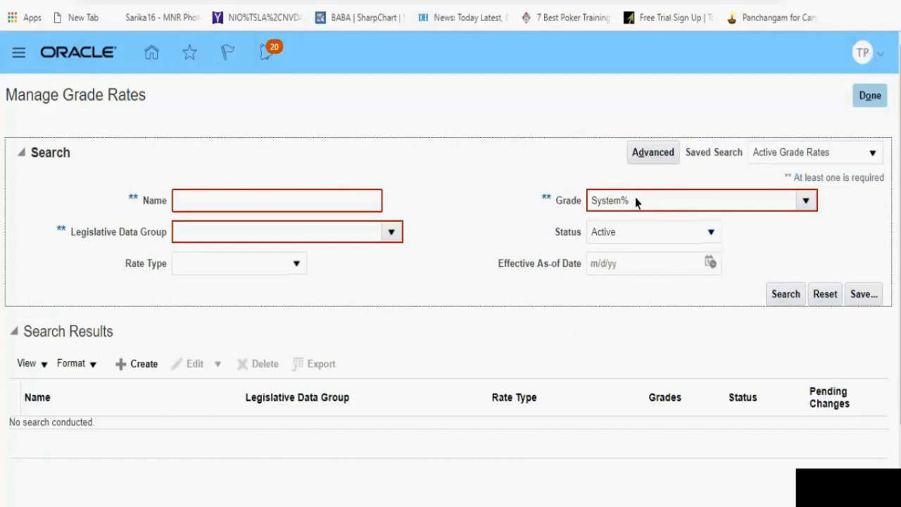
# Step: Start a new grade rate for the legislative data group LN_LDG_US
pyautogui.click(122, 365)
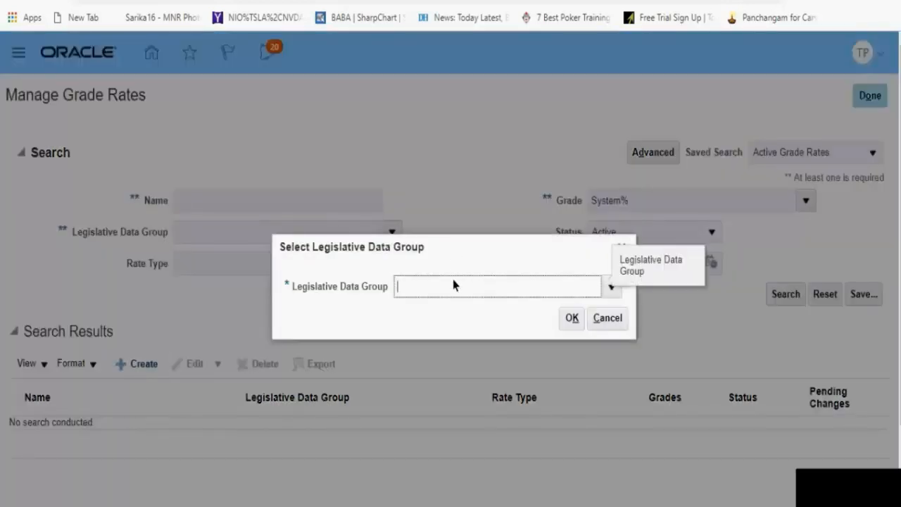
pyautogui.write('LN_')
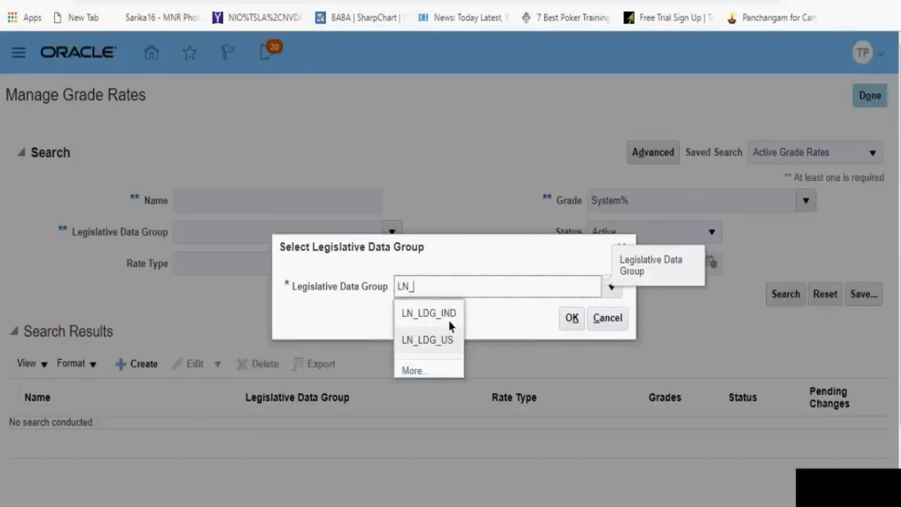
pyautogui.click(438, 344)
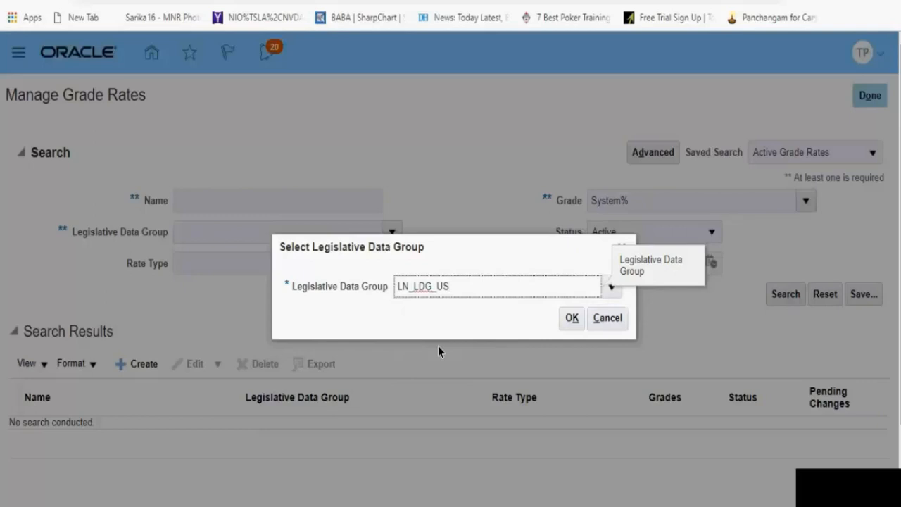
pyautogui.click(570, 320)
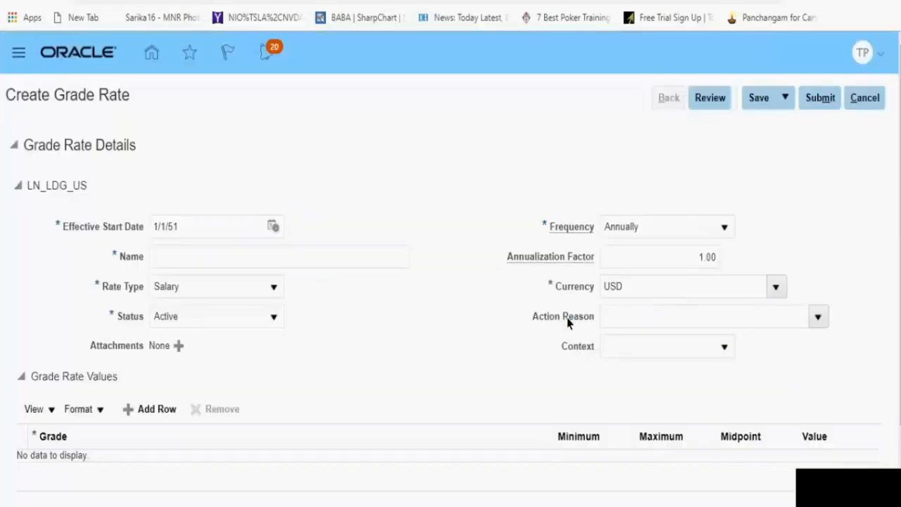
# Step: Set the new grade rate's effective start date to 1/1/01
pyautogui.click(179, 234)
pyautogui.press('BackSpace')
pyautogui.press('BackSpace')
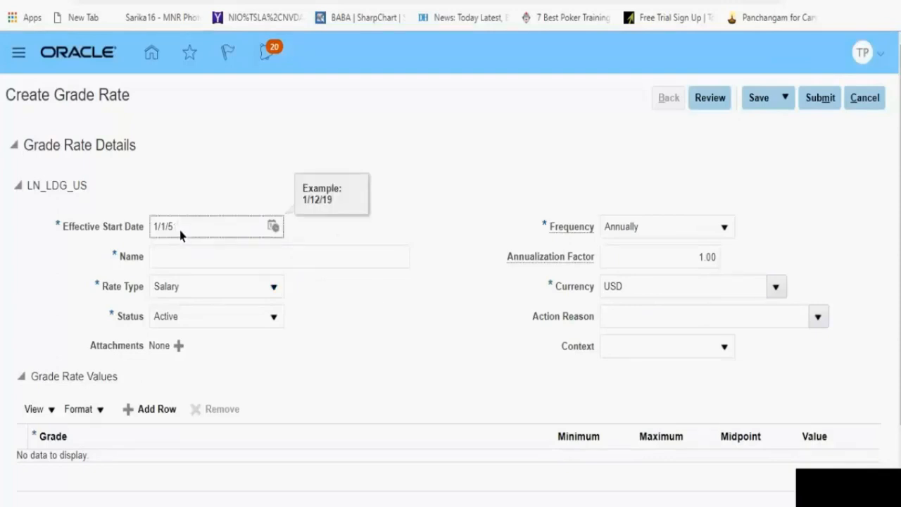
pyautogui.write('01')
# Step: Name the grade rate LN_US_Grade_Rate 01
pyautogui.click(181, 258)
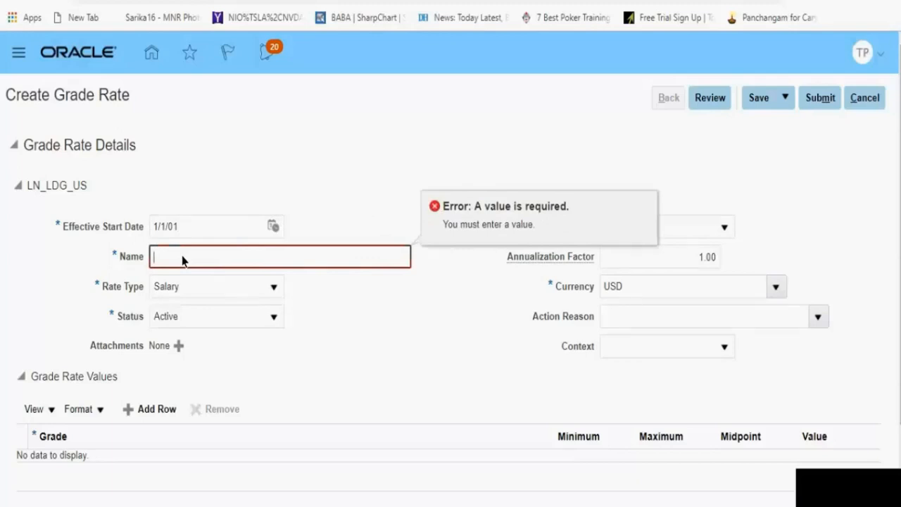
pyautogui.write('LN_US_Grade_Rate 01')
pyautogui.click(521, 437)
# Step: Add a grade rate value row and set its grade to Systems Analyst
pyautogui.click(151, 417)
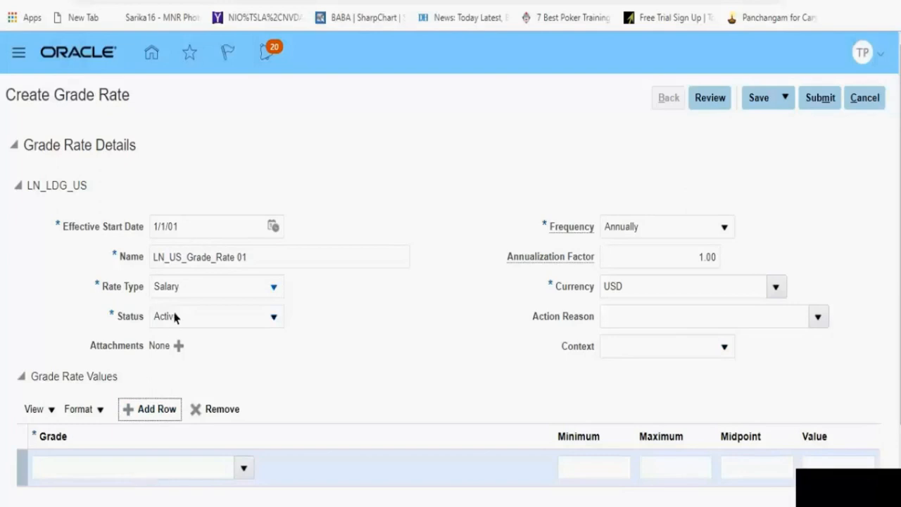
pyautogui.click(266, 264)
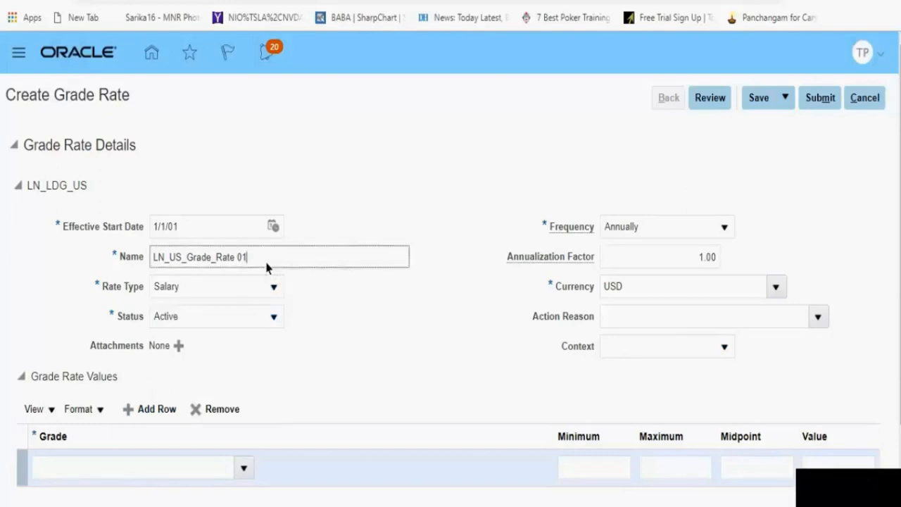
pyautogui.moveTo(266, 266); pyautogui.dragTo(156, 254)
pyautogui.hotkey('ctrl', 'c')
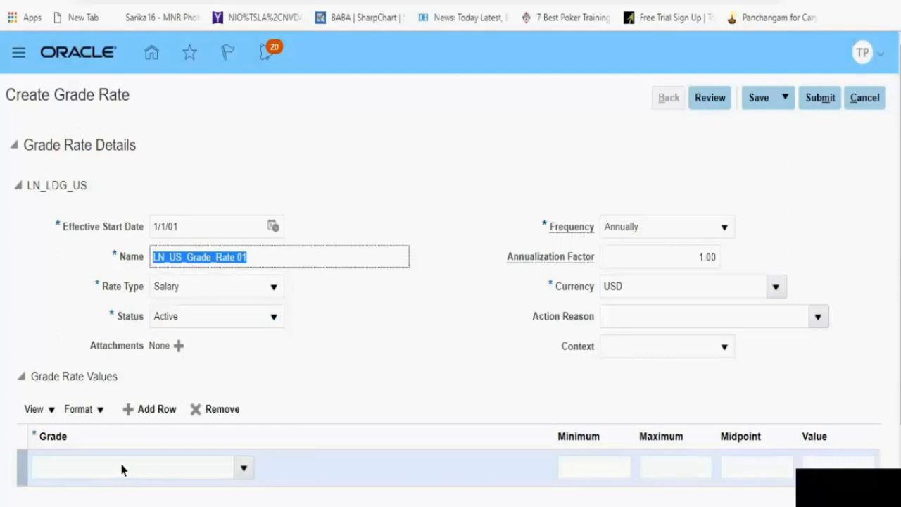
pyautogui.click(141, 467)
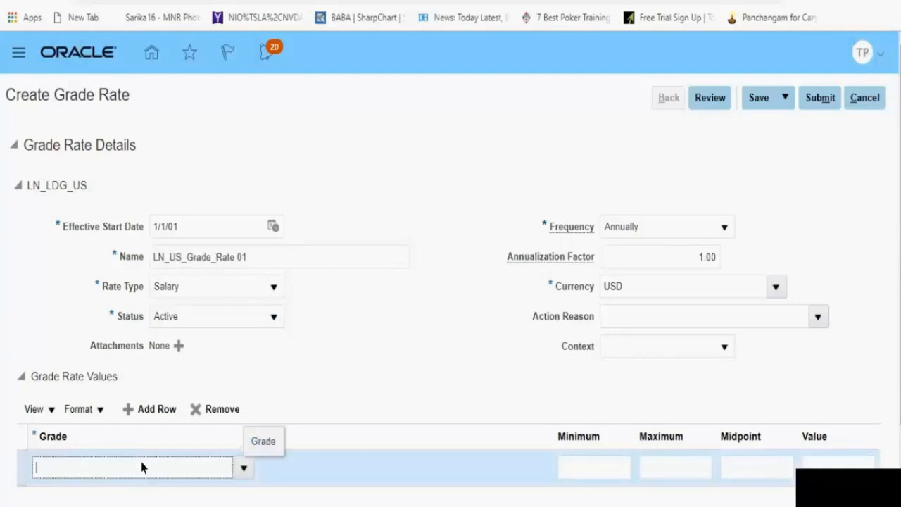
pyautogui.hotkey('ctrl', 'v')
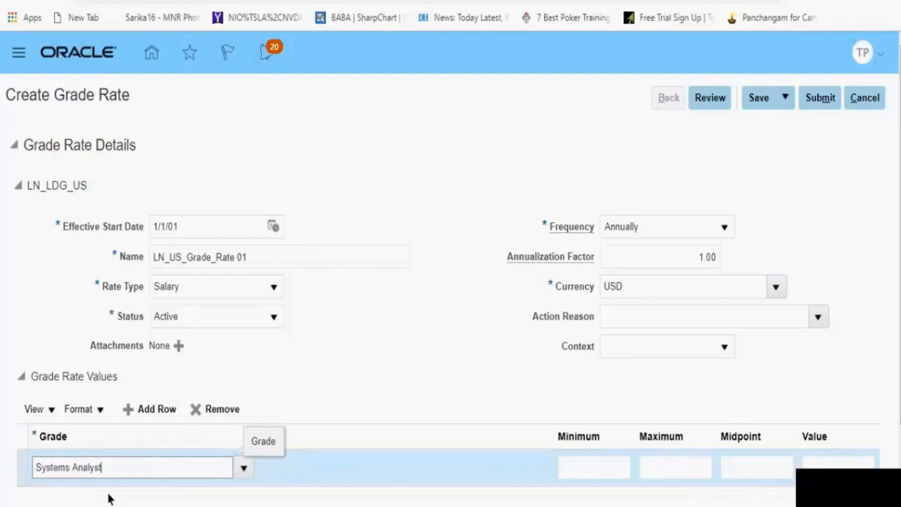
# Step: Set the Systems Analyst row's minimum to 50000 and maximum to 75000
pyautogui.click(591, 472)
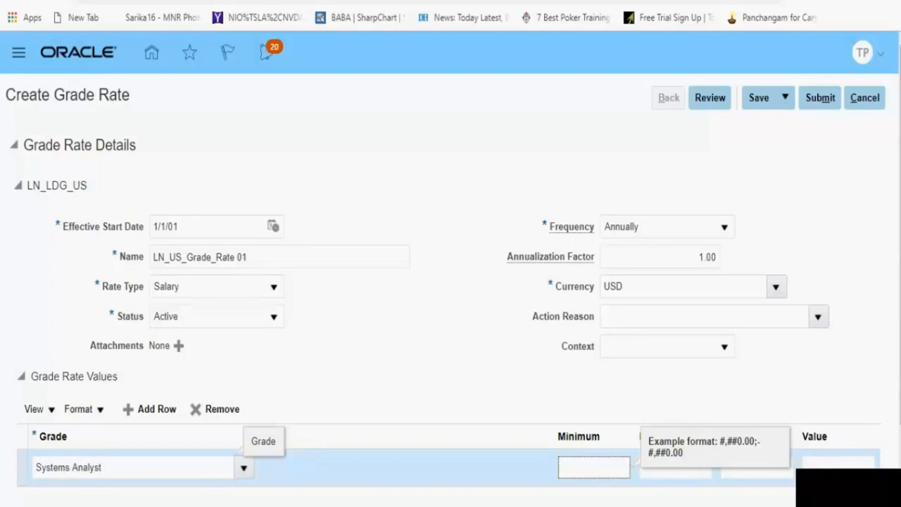
pyautogui.write('50000')
pyautogui.click(686, 475)
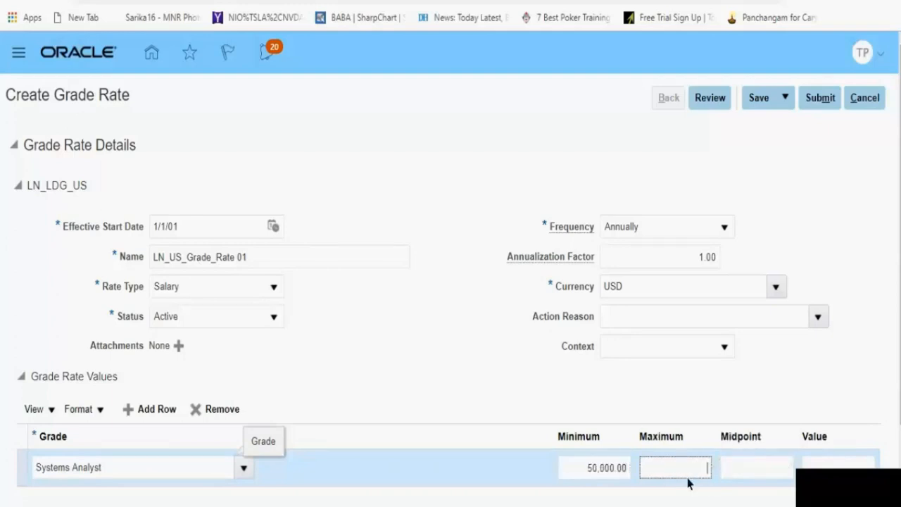
pyautogui.write('75000')
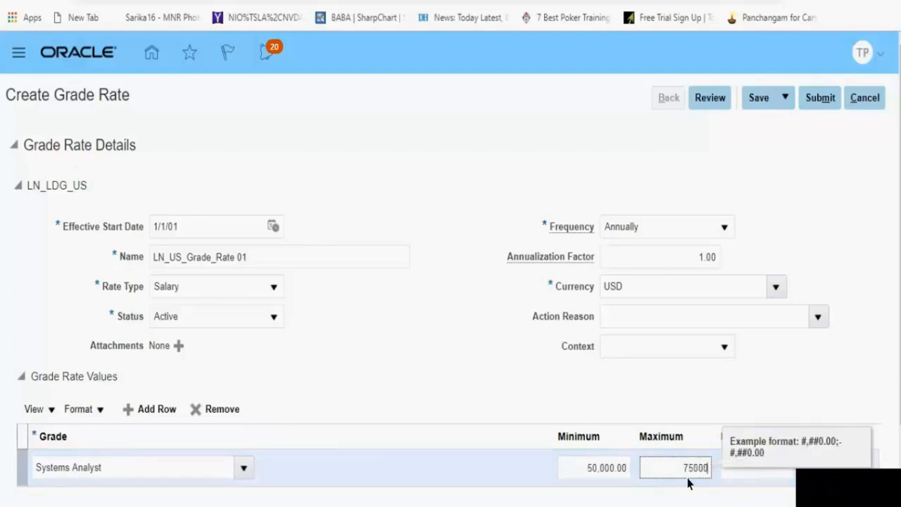
pyautogui.press('Tab')
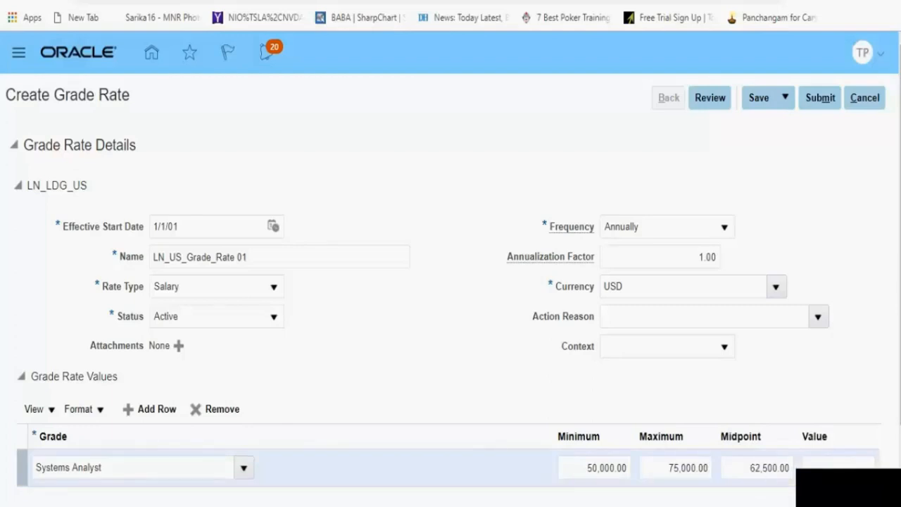
# Step: Submit the LN_US_Grade_Rate 01 grade rate and confirm the submission
pyautogui.click(819, 100)
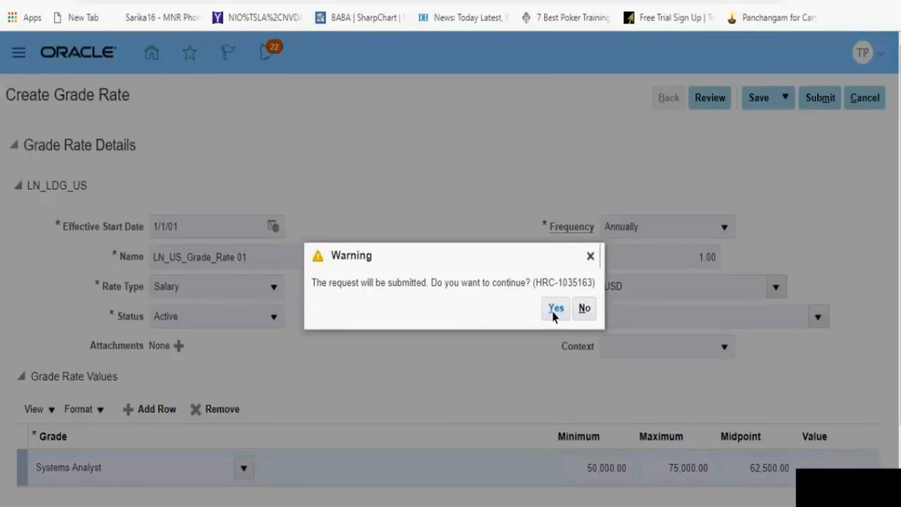
pyautogui.click(554, 312)
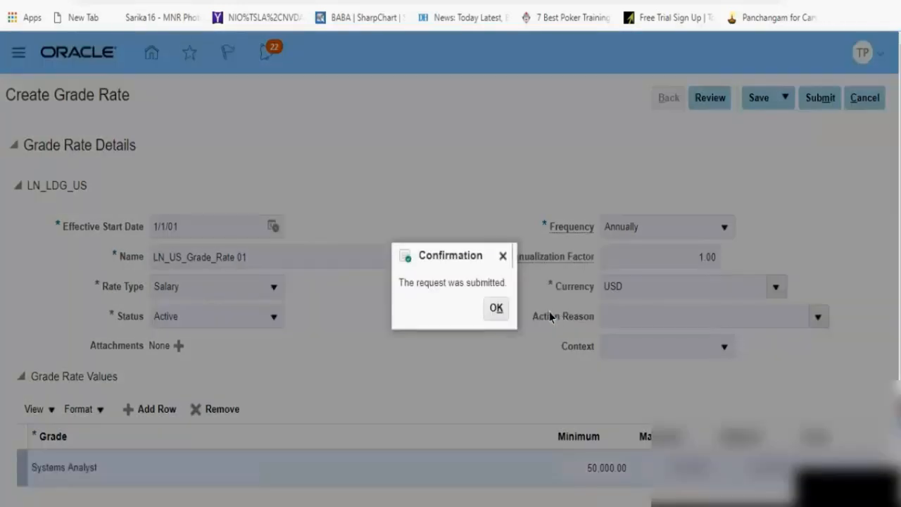
pyautogui.click(494, 317)
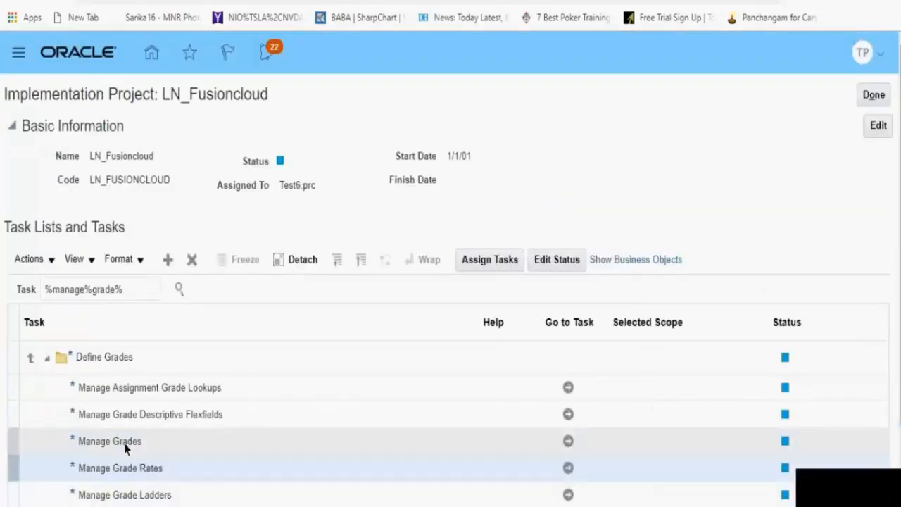
# Step: Go to the Manage Grades task and search for active grades with the name System%
pyautogui.click(568, 441)
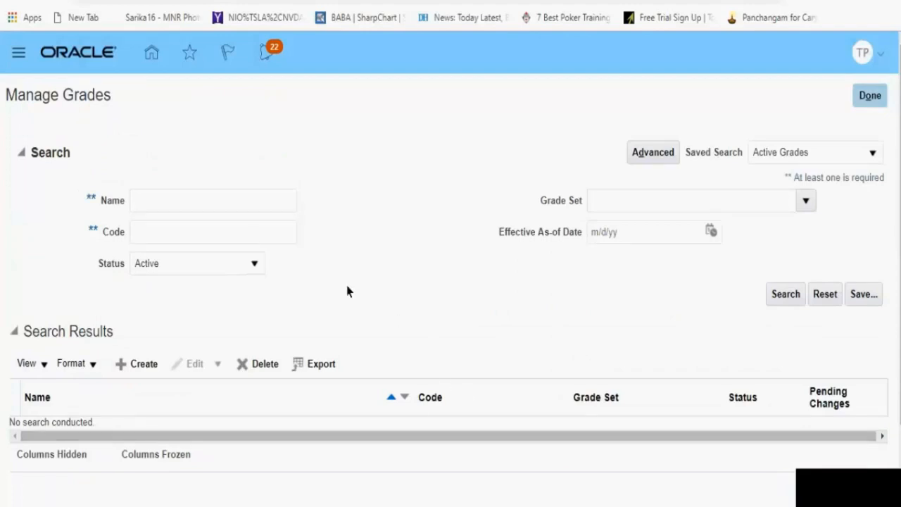
pyautogui.click(203, 210)
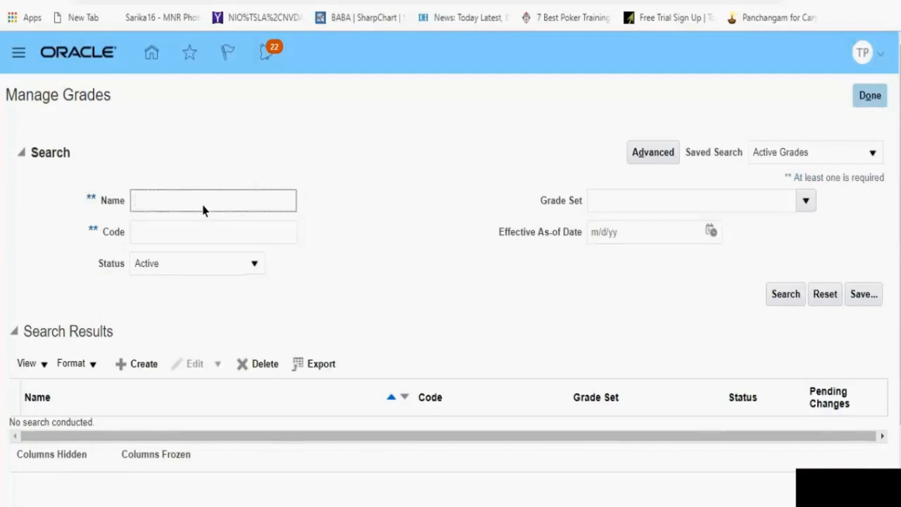
pyautogui.write('System%')
pyautogui.click(787, 304)
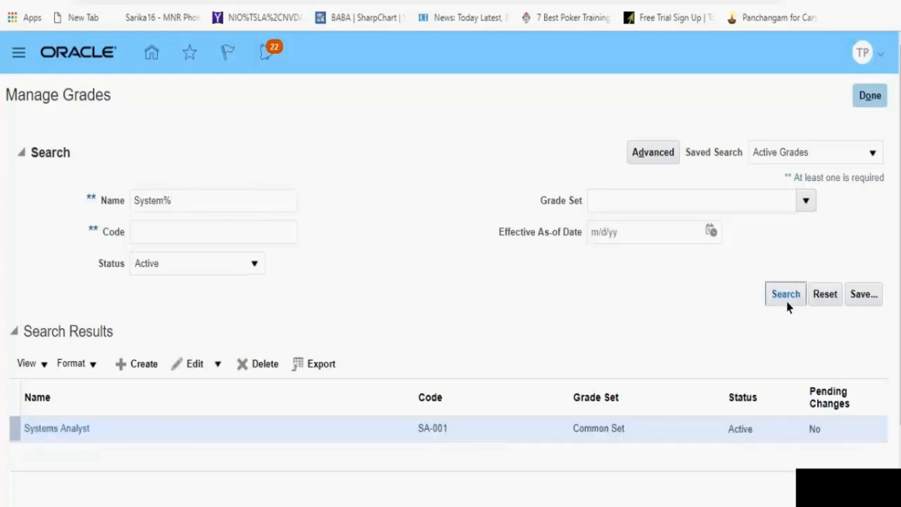
# Step: Review the rate values of the Systems Analyst grade and return to the grade search
pyautogui.click(58, 431)
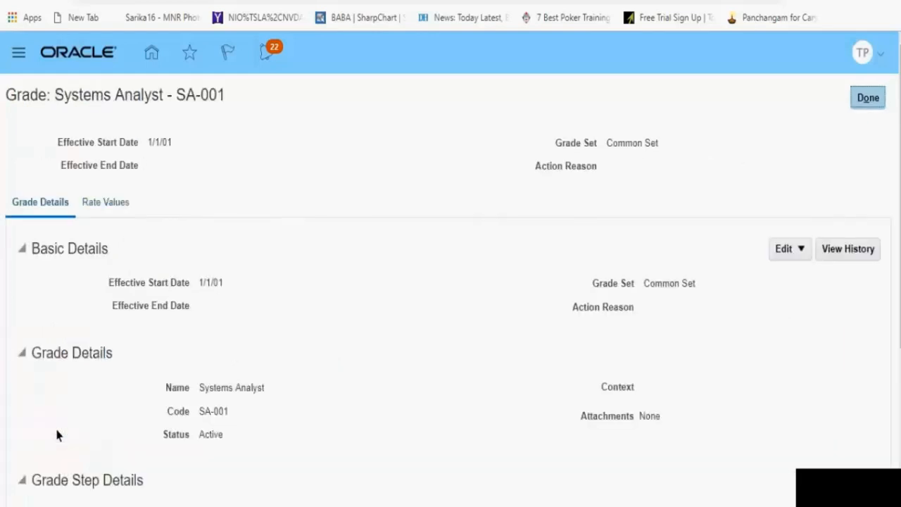
pyautogui.click(100, 203)
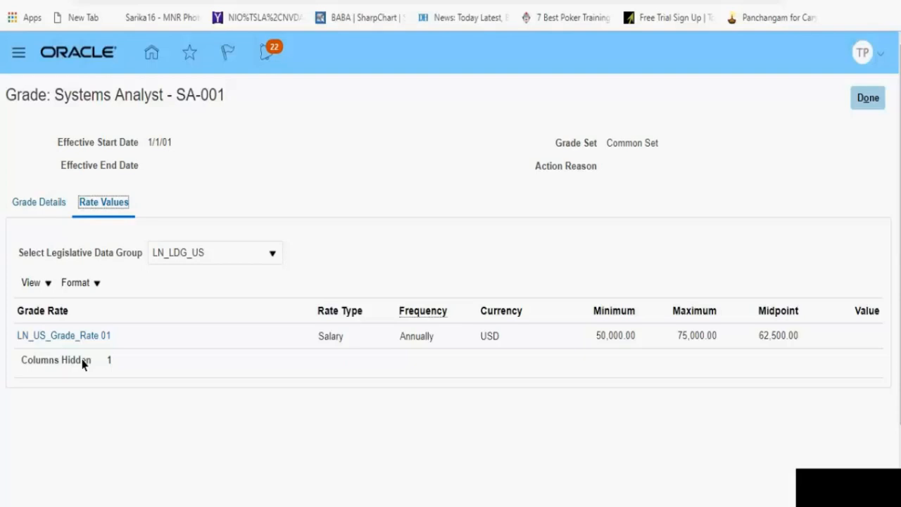
pyautogui.click(874, 101)
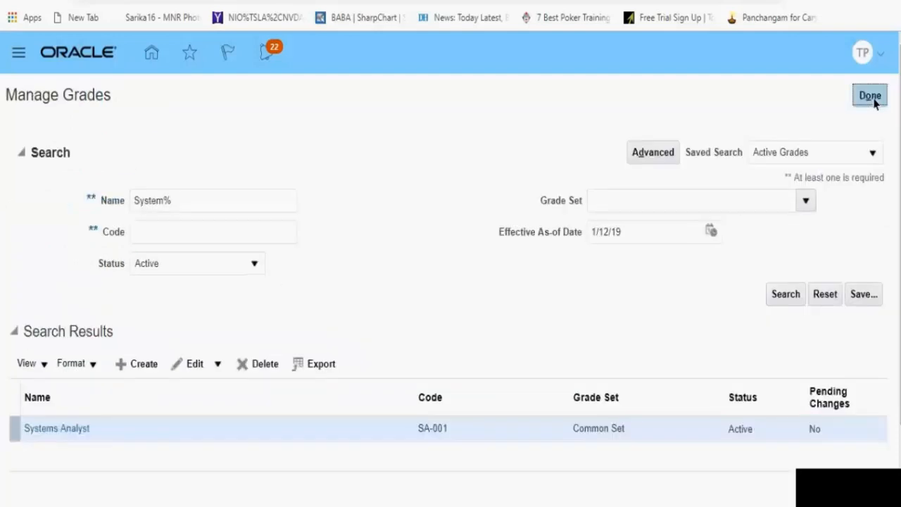
pyautogui.click(122, 368)
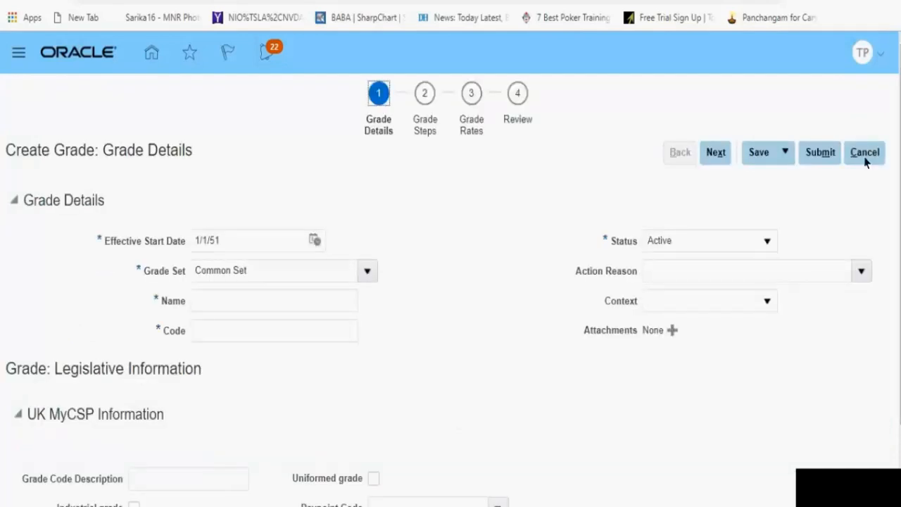
pyautogui.click(866, 160)
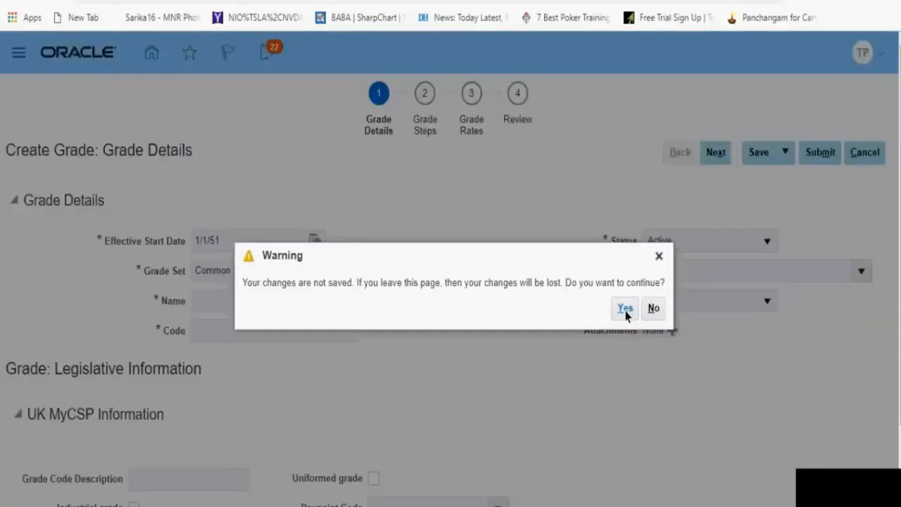
pyautogui.click(625, 310)
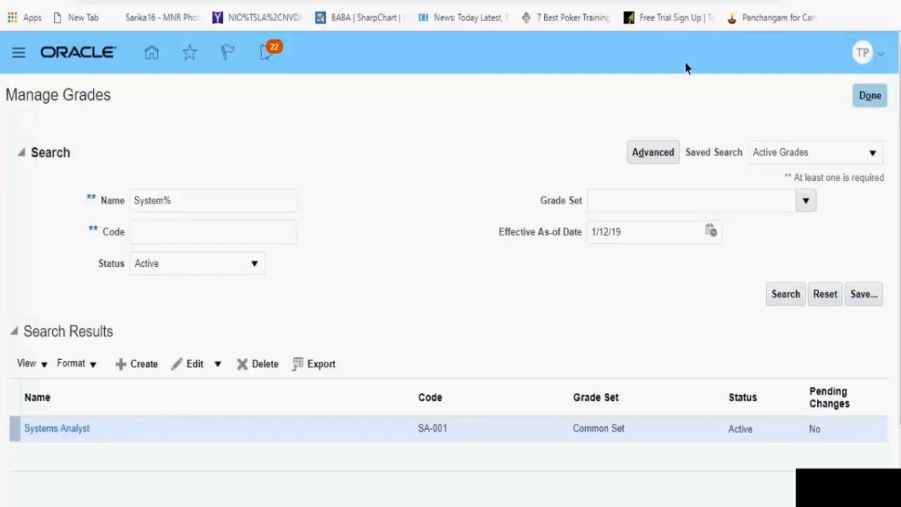
# Step: Start creating a grade and set its effective start date to 1/1/01
pyautogui.click(131, 370)
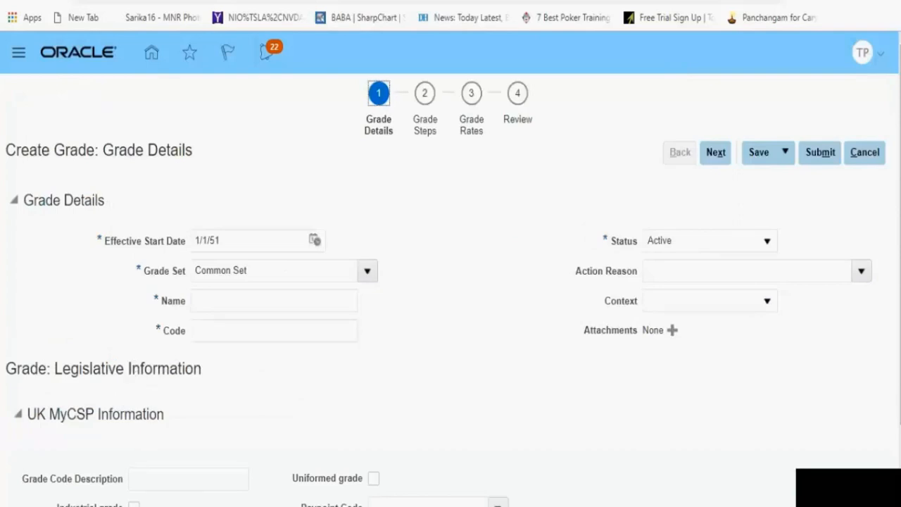
pyautogui.click(221, 243)
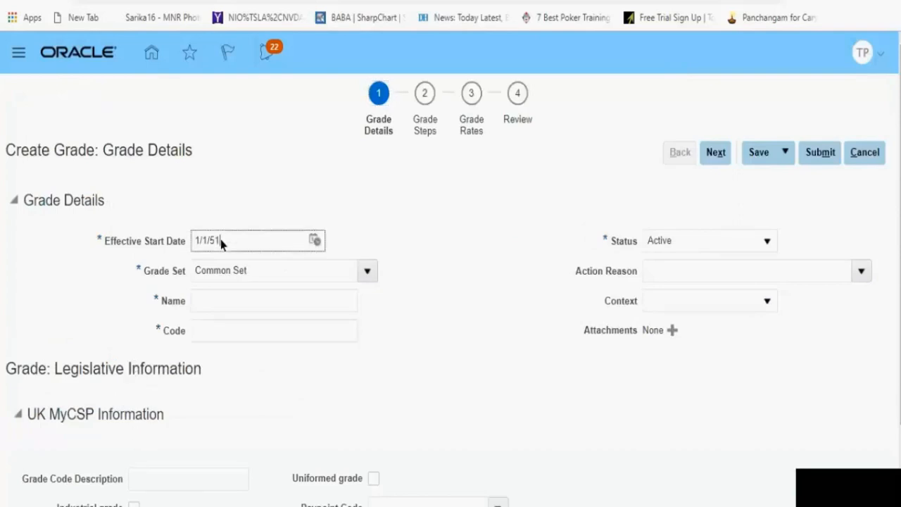
pyautogui.press('BackSpace')
pyautogui.press('BackSpace')
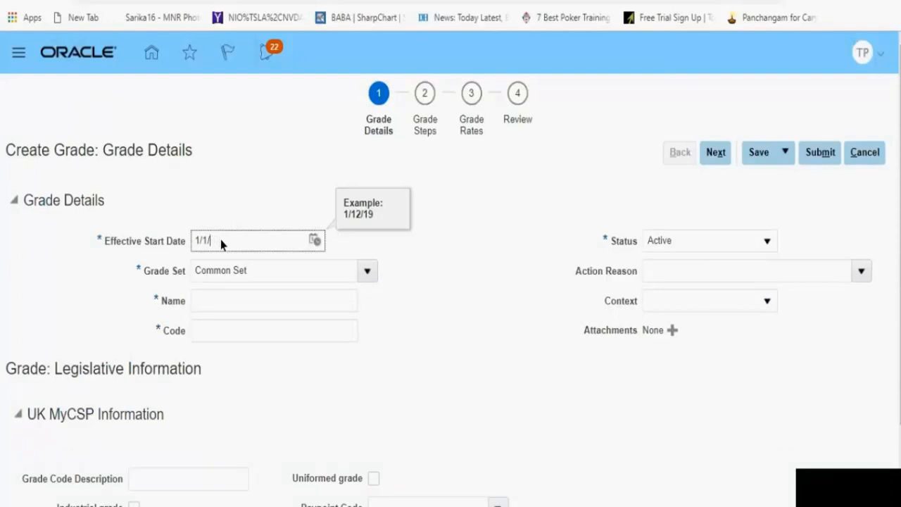
pyautogui.write('01')
# Step: Enter SA 002 as both the name and the code of the new grade
pyautogui.click(225, 310)
pyautogui.write('SA ')
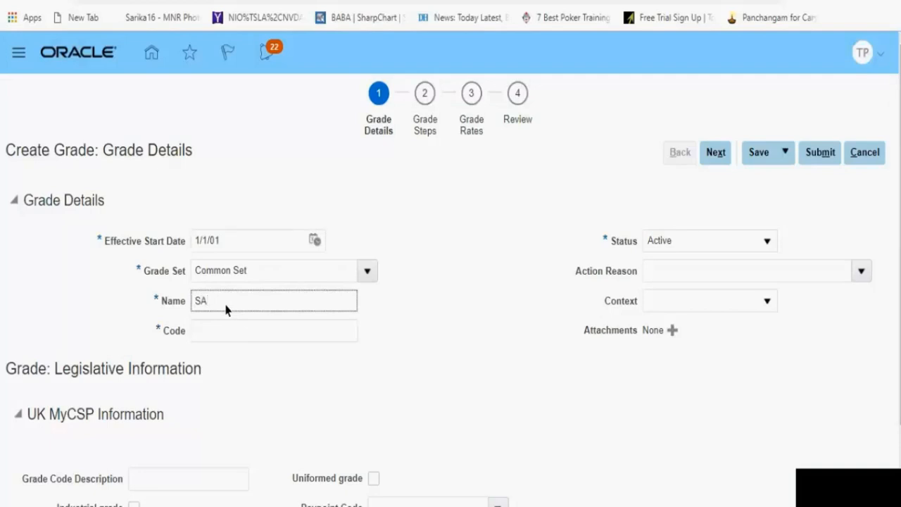
pyautogui.write('002')
pyautogui.click(216, 337)
pyautogui.write('S')
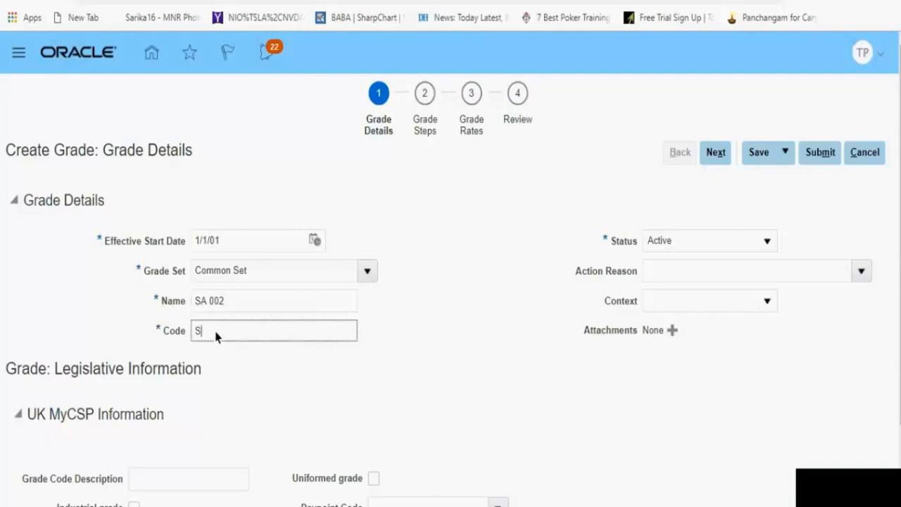
pyautogui.write('A 002')
# Step: Change the new grade's name to Systems Analyst 002
pyautogui.click(196, 306)
pyautogui.write('System')
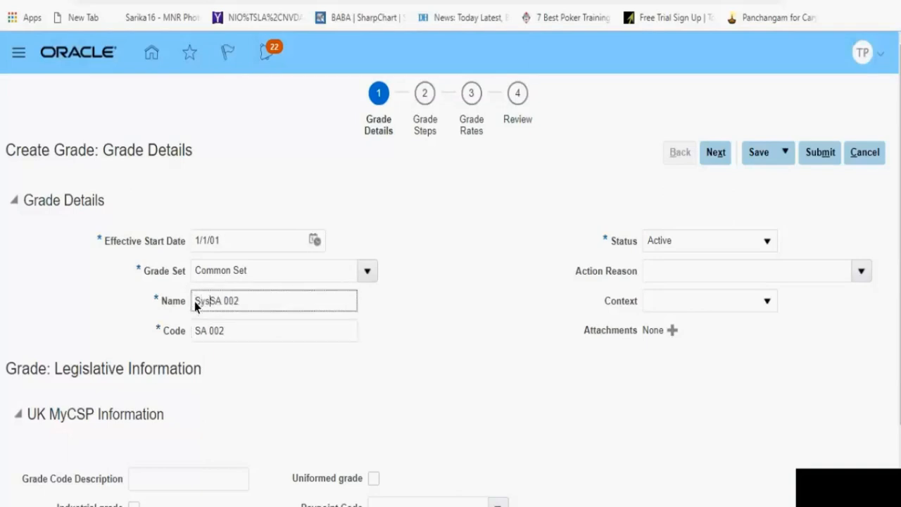
pyautogui.write('s Analyst')
pyautogui.press('Delete')
pyautogui.press('Delete')
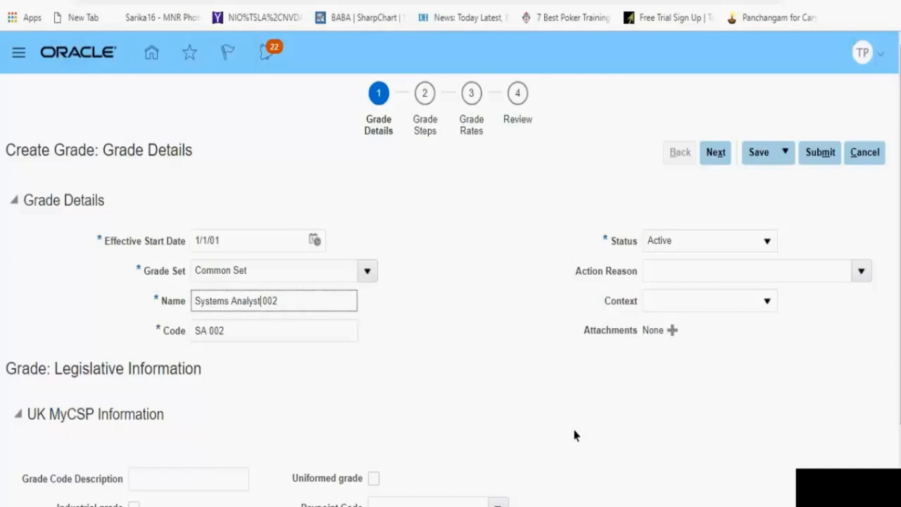
pyautogui.click(859, 274)
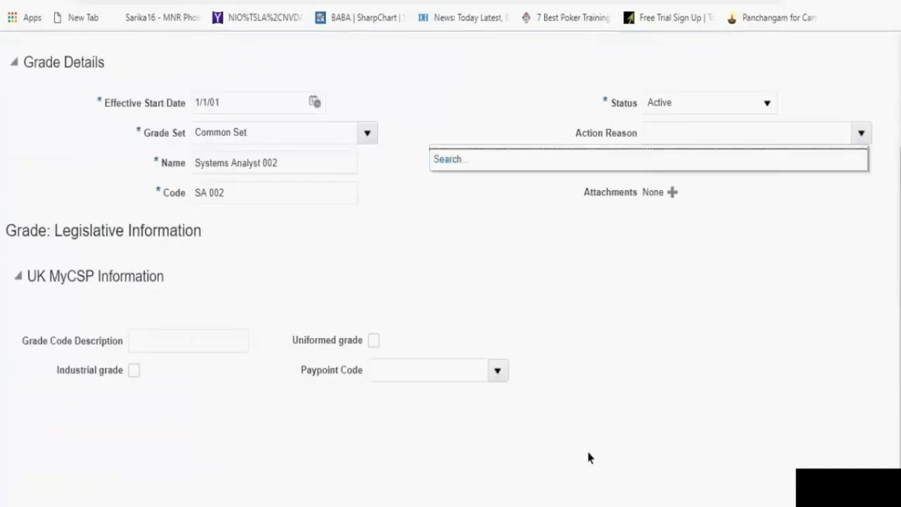
pyautogui.click(506, 416)
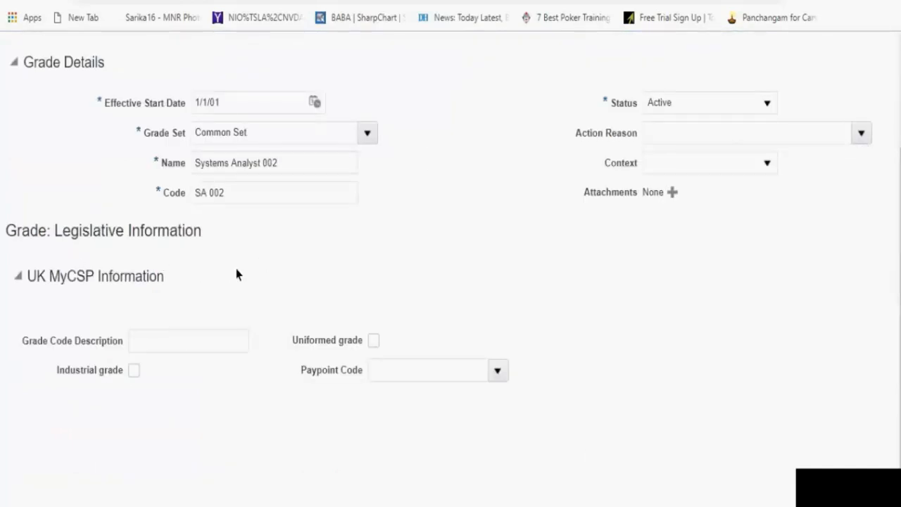
pyautogui.scroll(2, 739, 127)
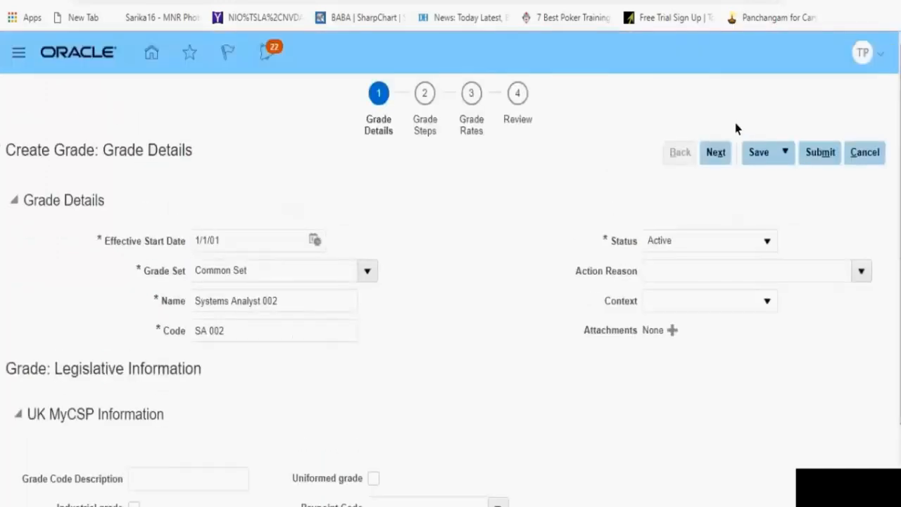
# Step: Proceed to the Grade Rates stage without adding grade steps and set the legislative data group to LN_LDG_US
pyautogui.click(718, 157)
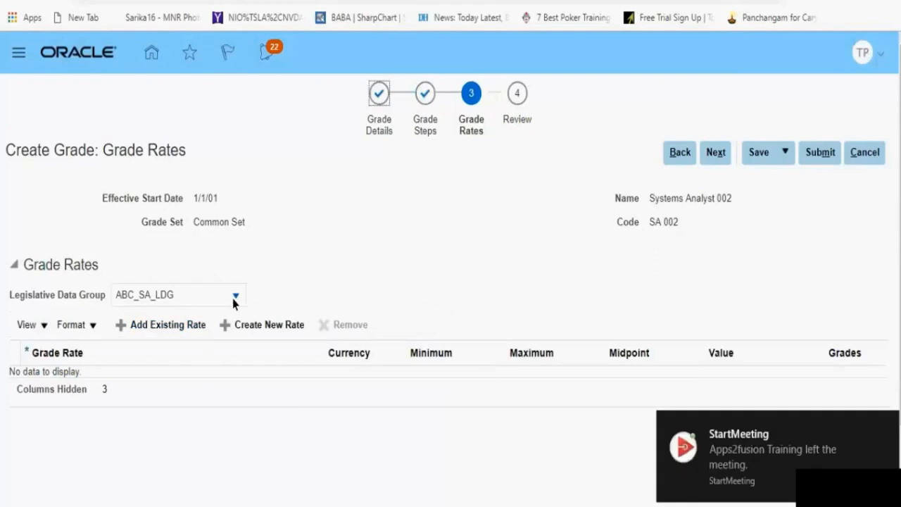
pyautogui.click(235, 296)
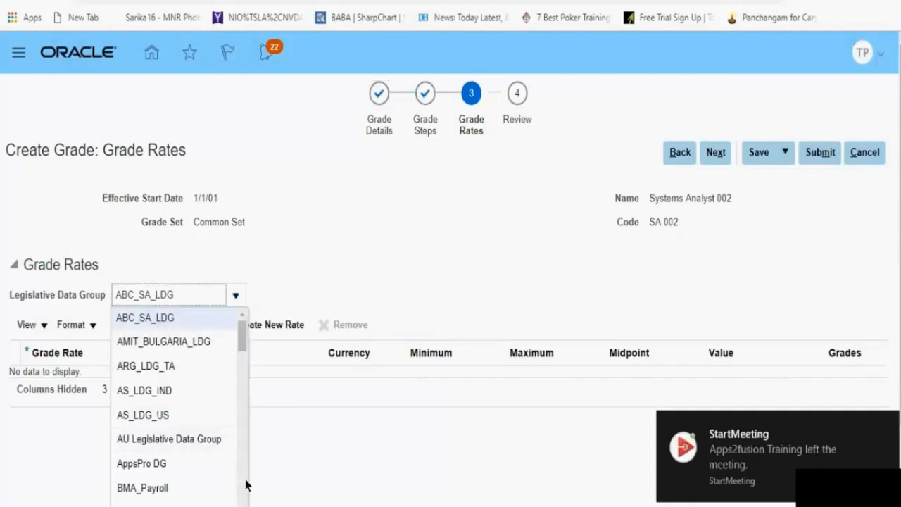
pyautogui.scroll(-10, 246, 484)
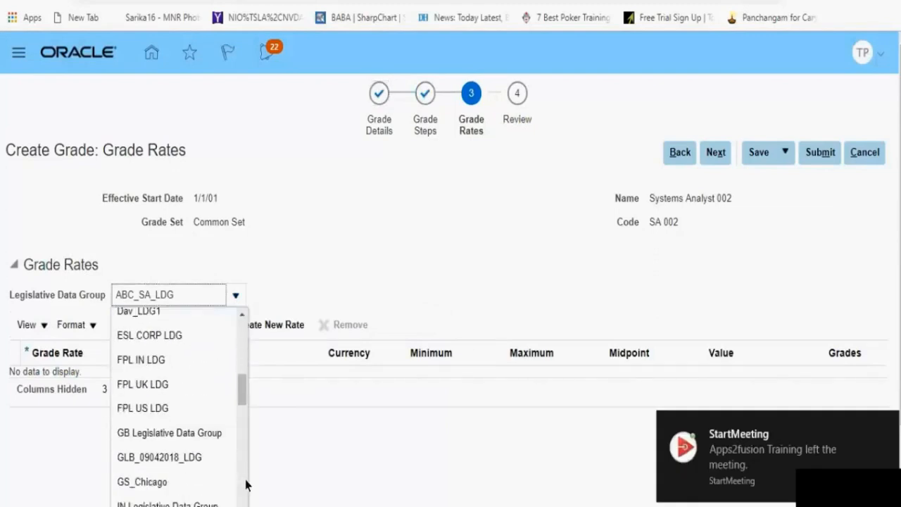
pyautogui.scroll(-3, 245, 484)
pyautogui.click(185, 456)
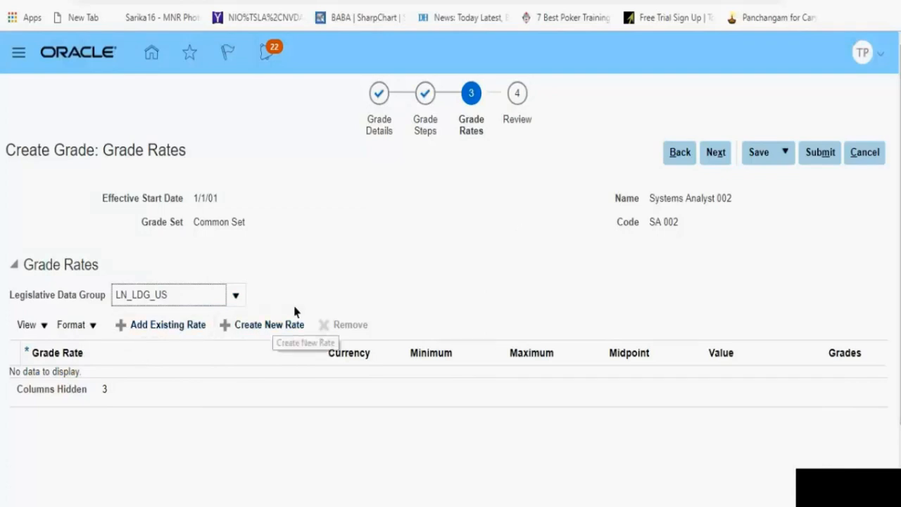
# Step: Create a new grade rate named LN_US_Grd_rate 2 for the Systems Analyst 002 grade
pyautogui.click(268, 324)
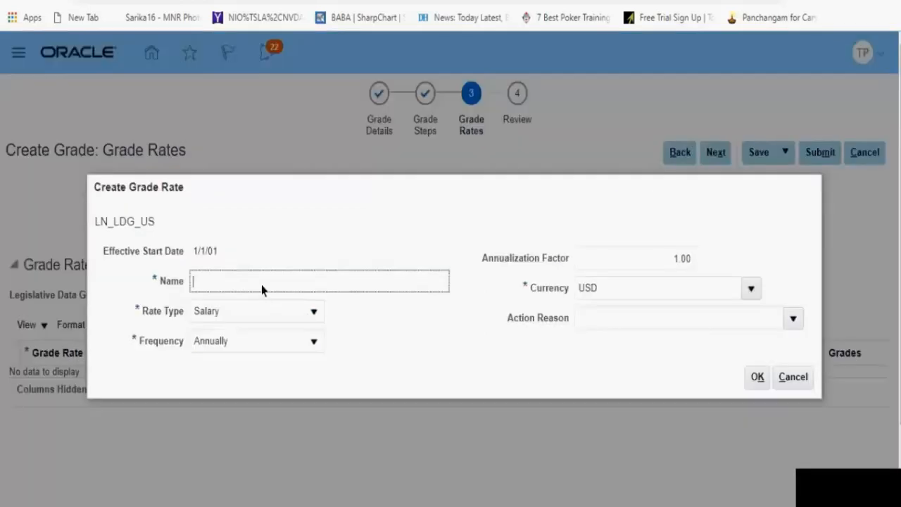
pyautogui.write('LN_US_Grd_rate 2')
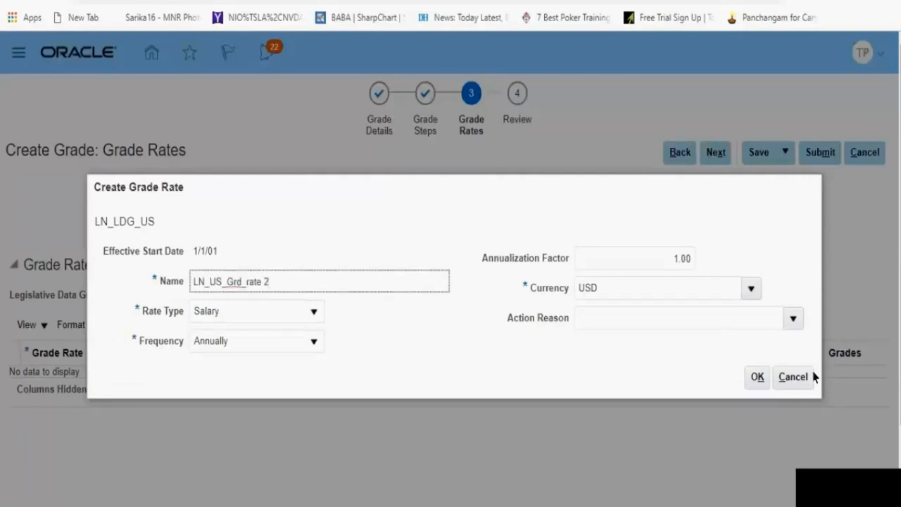
pyautogui.click(756, 378)
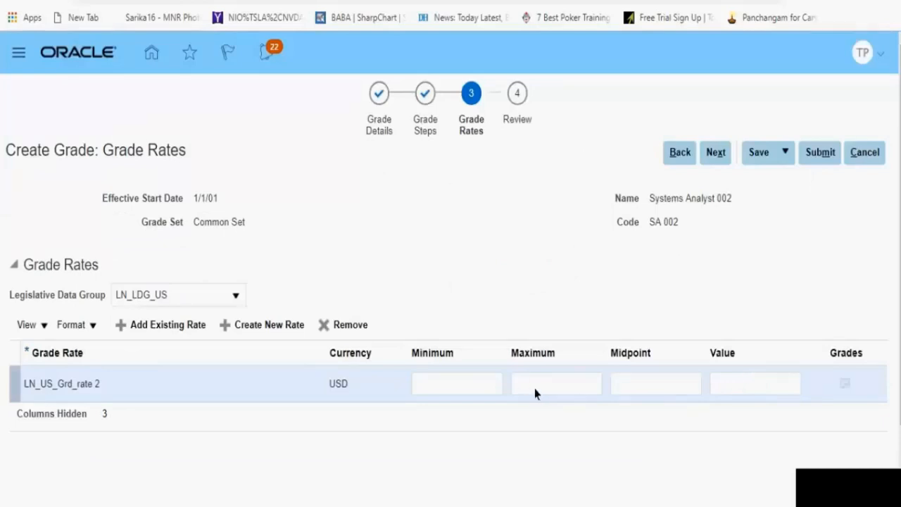
# Step: Set the LN_US_Grd_rate 2 minimum to 65000 and maximum to 90000, and save the grade
pyautogui.click(480, 390)
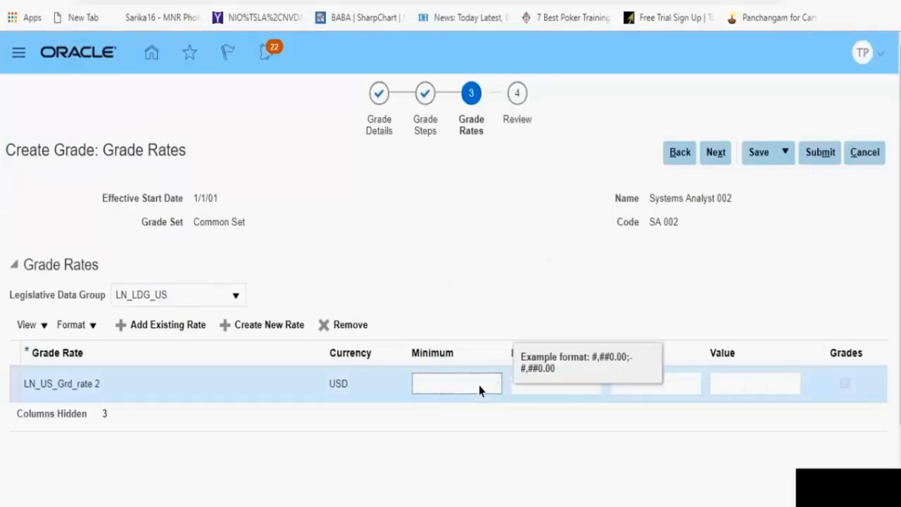
pyautogui.write('65000')
pyautogui.click(561, 392)
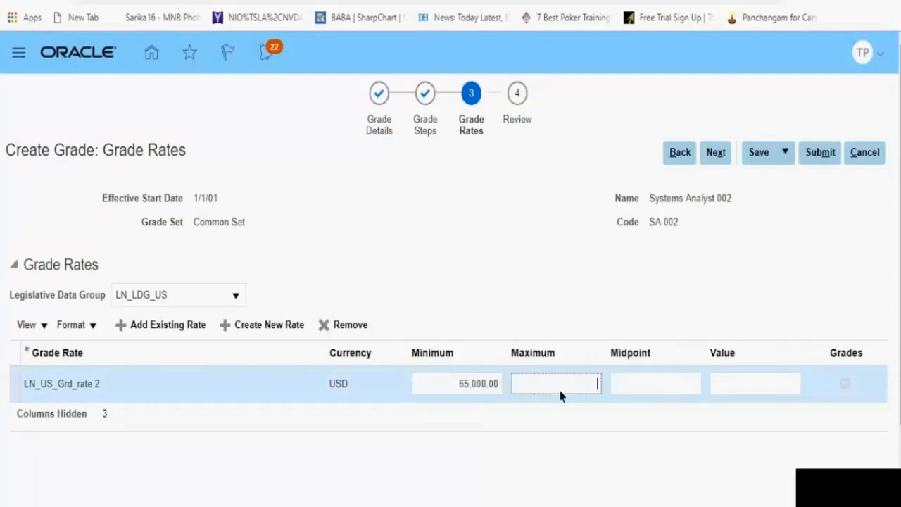
pyautogui.write('90000')
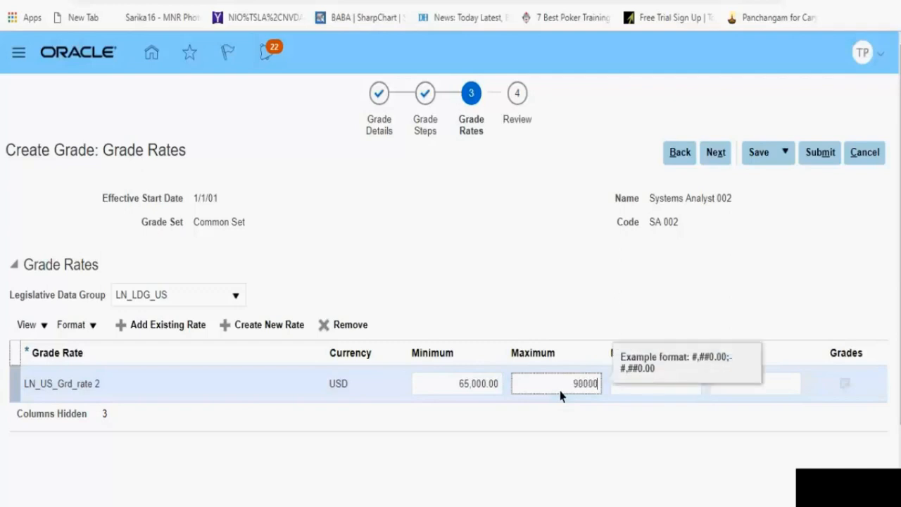
pyautogui.click(675, 473)
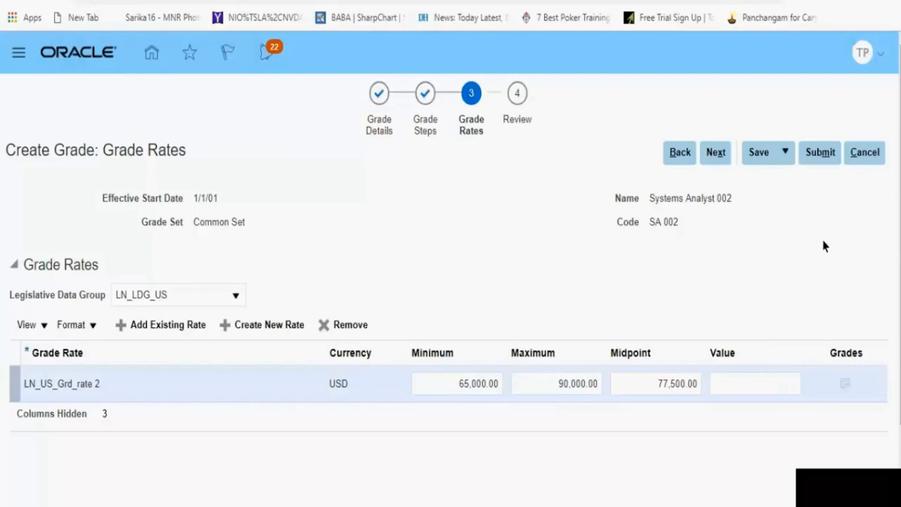
pyautogui.click(759, 161)
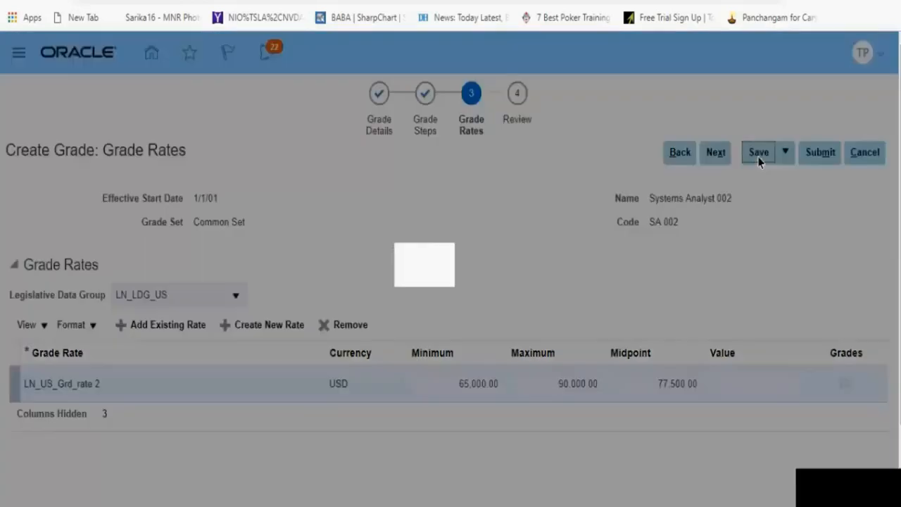
pyautogui.click(492, 310)
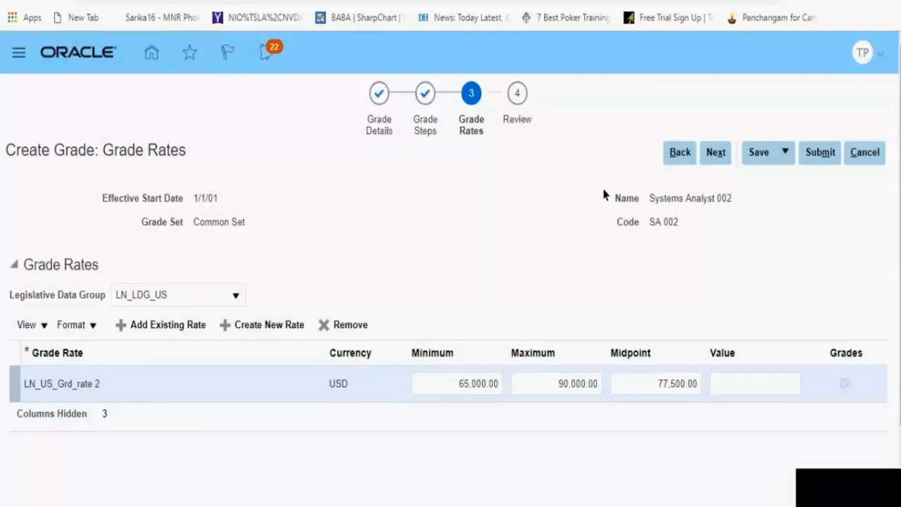
# Step: Switch the Grade Rates stage's legislative data group to LN_LDG_IND
pyautogui.click(237, 296)
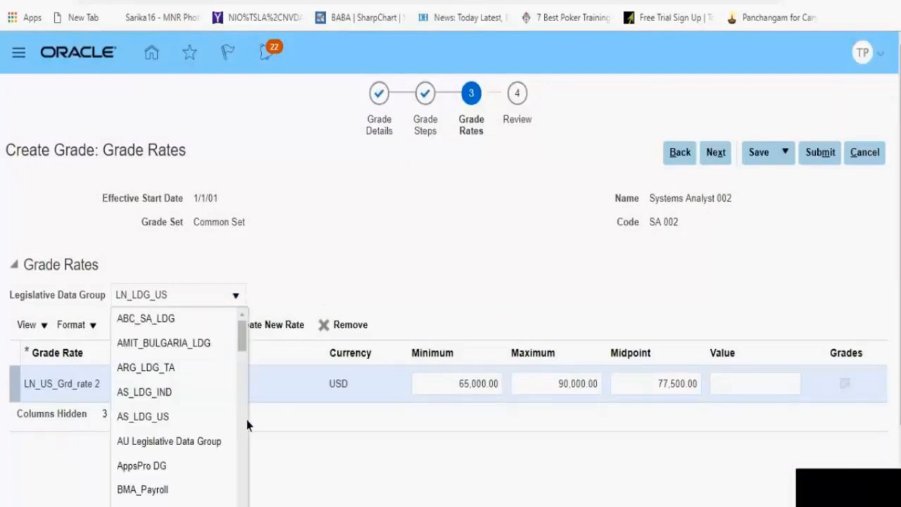
pyautogui.scroll(-7, 243, 468)
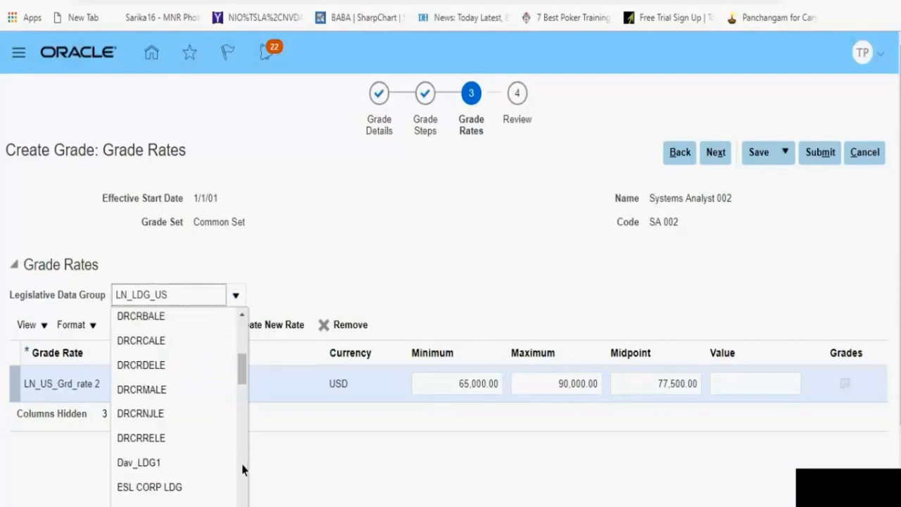
pyautogui.scroll(-4, 243, 483)
pyautogui.click(191, 432)
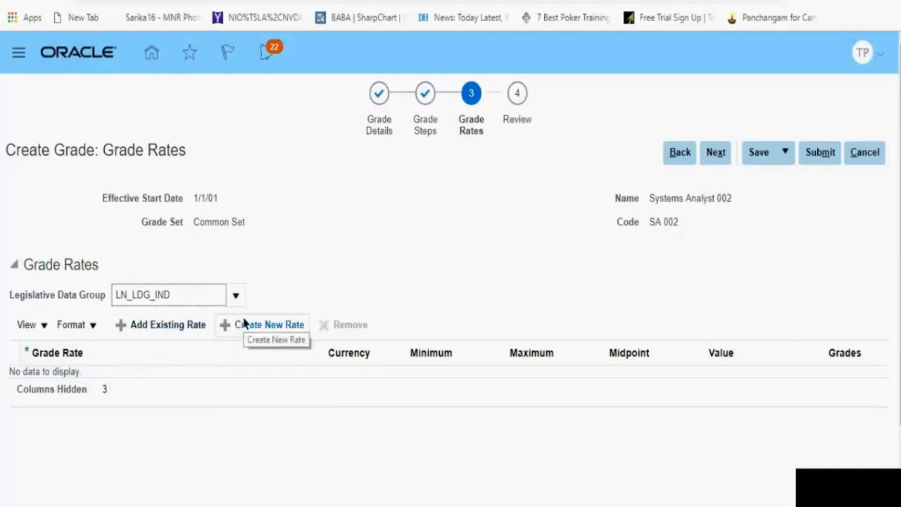
# Step: Create a new INR grade rate named LN_IND_Grade_Rate001 for the Systems Analyst 002 grade
pyautogui.click(241, 324)
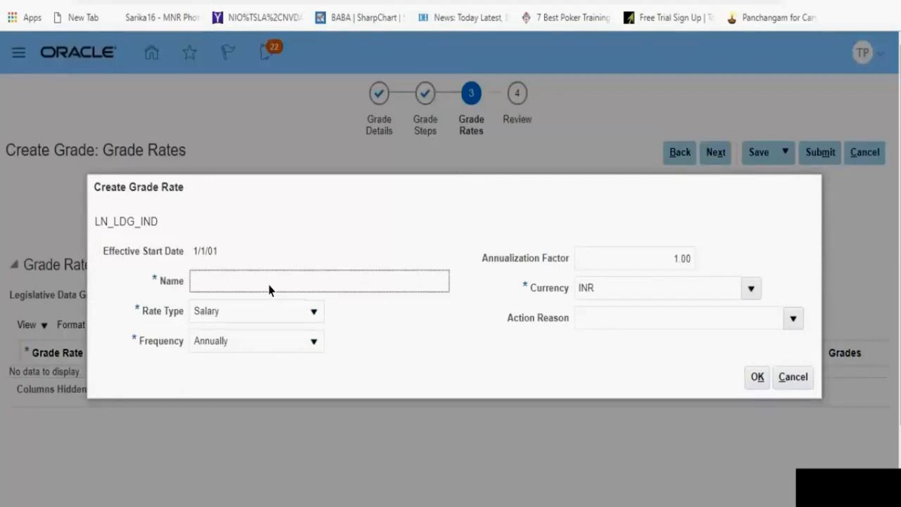
pyautogui.write('LN_IND_Grade_Rate001')
pyautogui.click(756, 379)
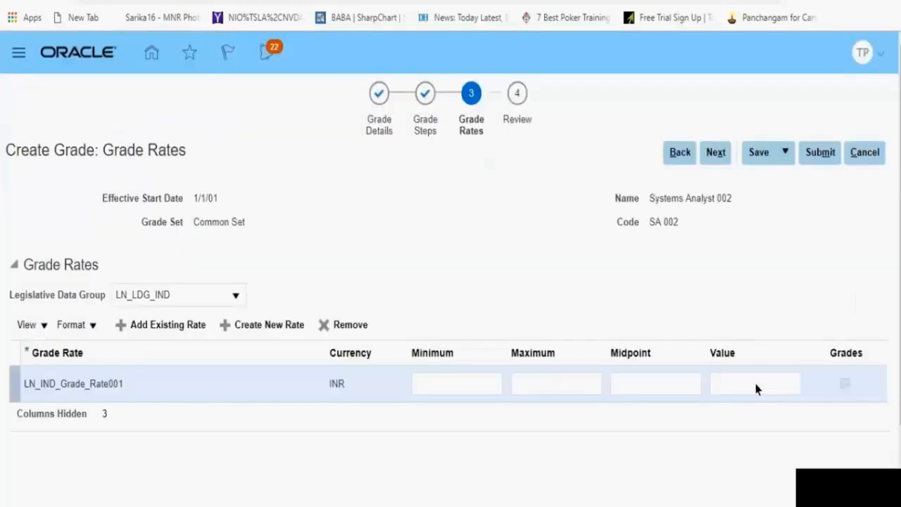
# Step: Set the LN_IND_Grade_Rate001 minimum to 120000 and maximum to 175000
pyautogui.click(463, 385)
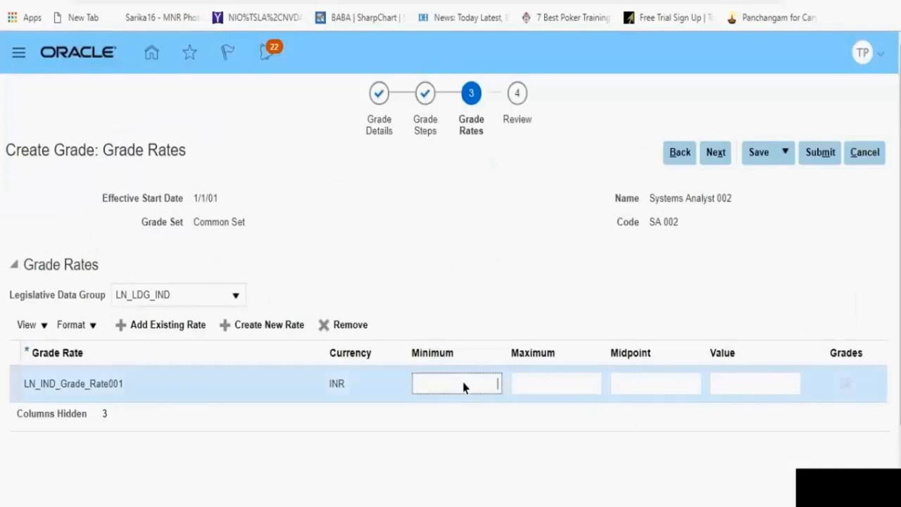
pyautogui.write('1')
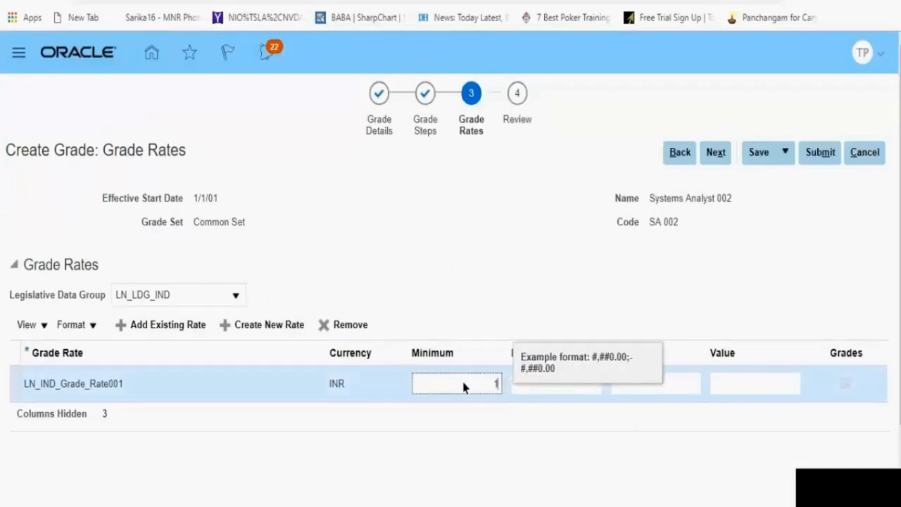
pyautogui.press('BackSpace')
pyautogui.write('120000')
pyautogui.click(545, 392)
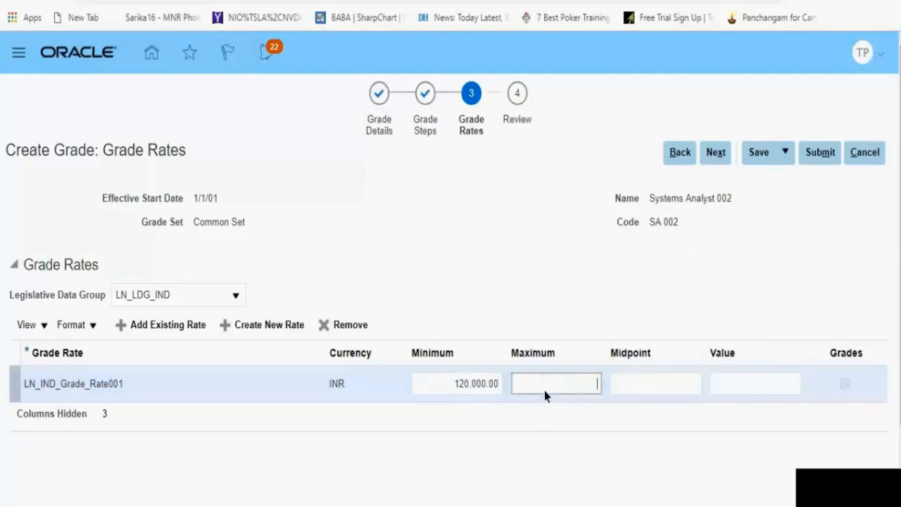
pyautogui.write('1')
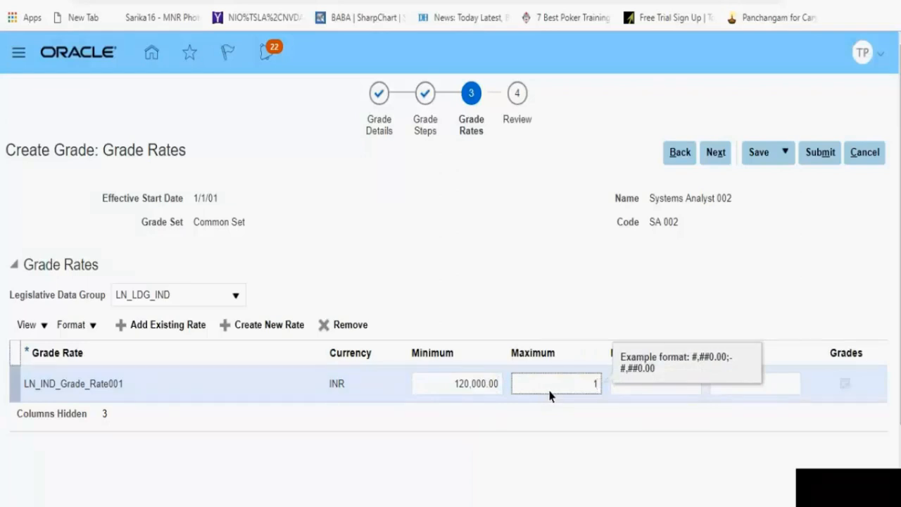
pyautogui.write('75000')
pyautogui.click(673, 479)
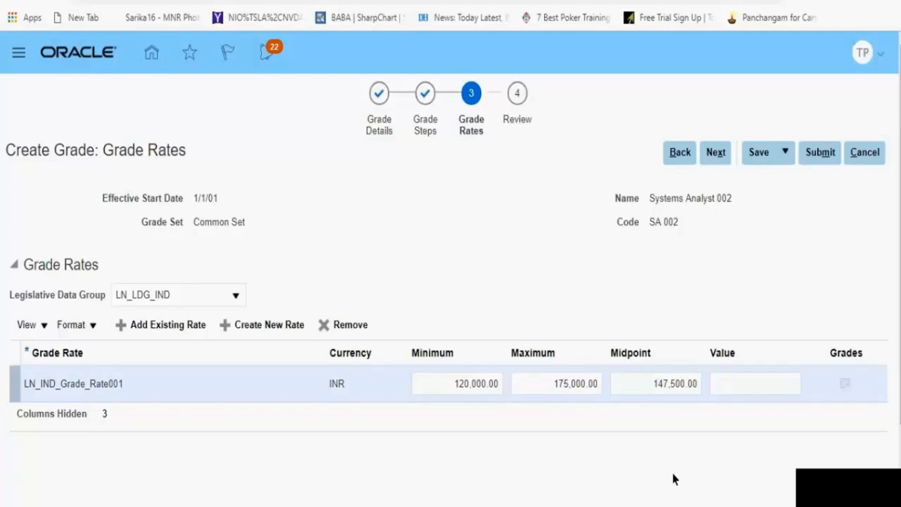
# Step: Raise the LN_IND_Grade_Rate001 minimum to 1200000 and maximum to 1750000, and save the grade
pyautogui.click(576, 384)
pyautogui.write('0')
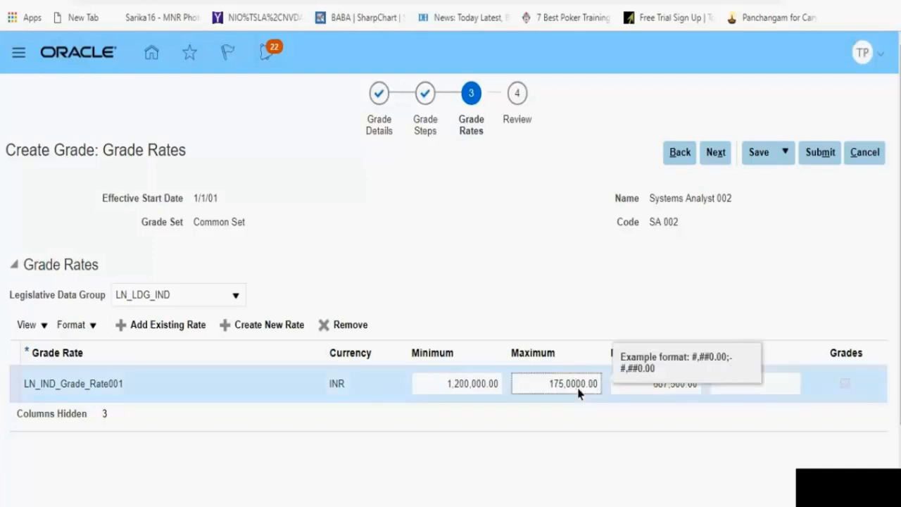
pyautogui.click(608, 483)
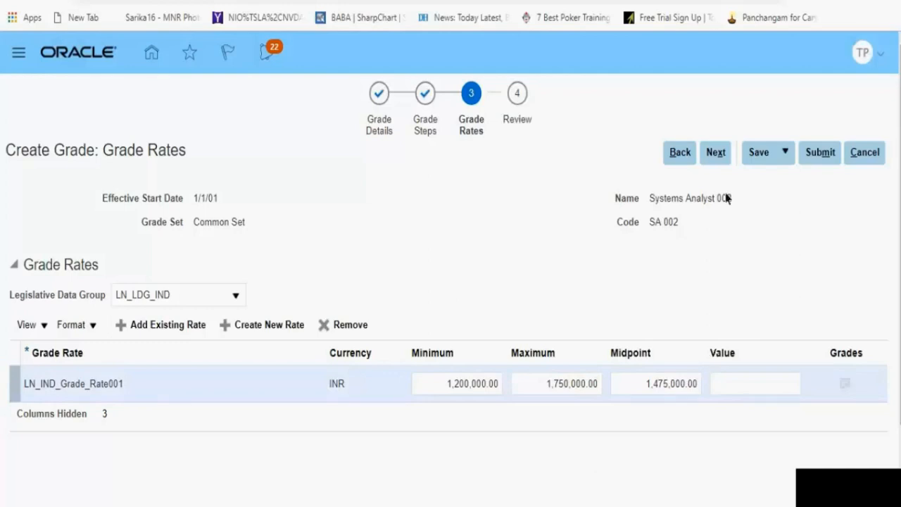
pyautogui.click(753, 155)
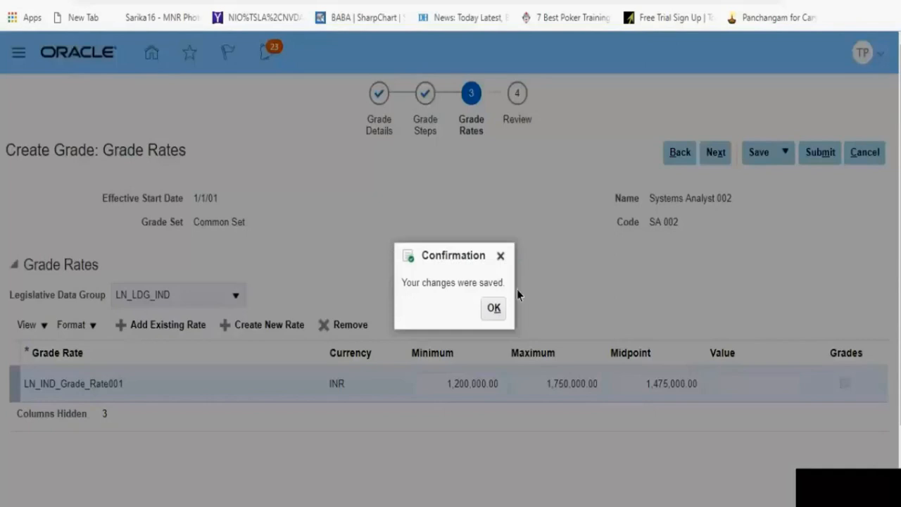
pyautogui.click(491, 316)
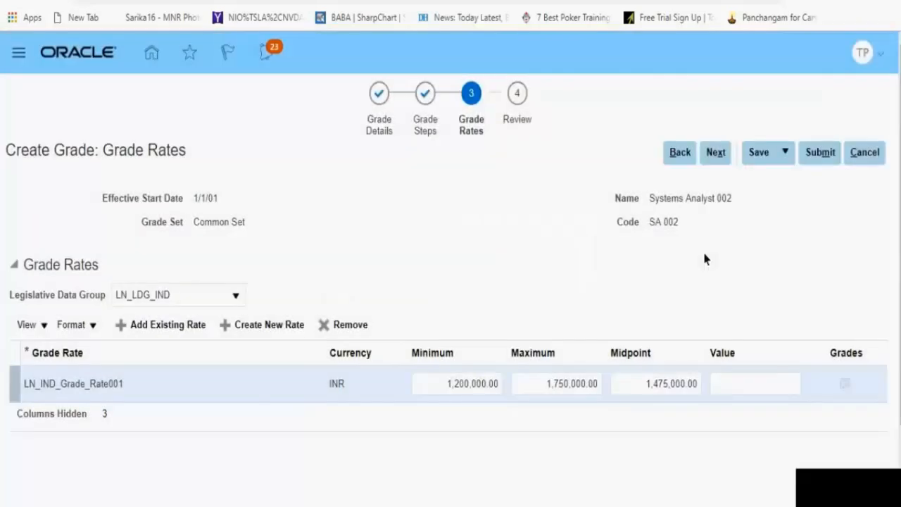
# Step: Submit the Systems Analyst 002 grade with its US and India rates and confirm the request
pyautogui.click(815, 156)
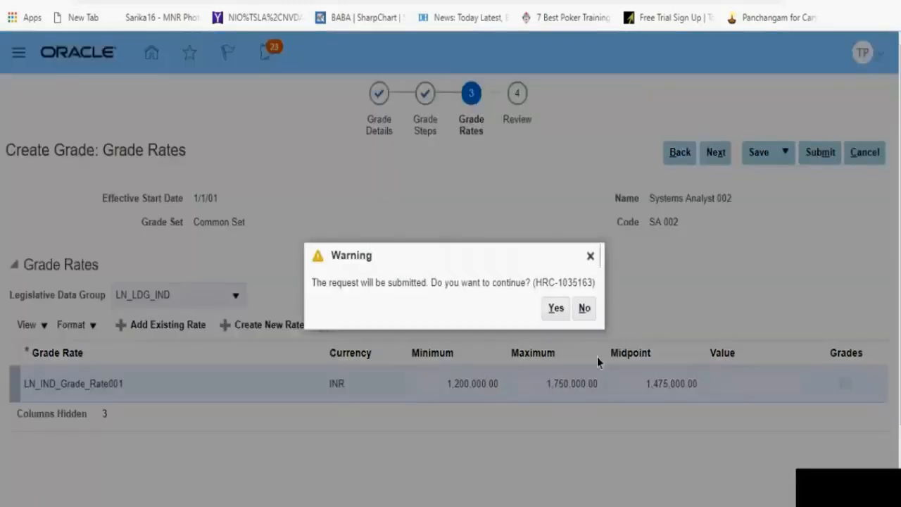
pyautogui.click(556, 311)
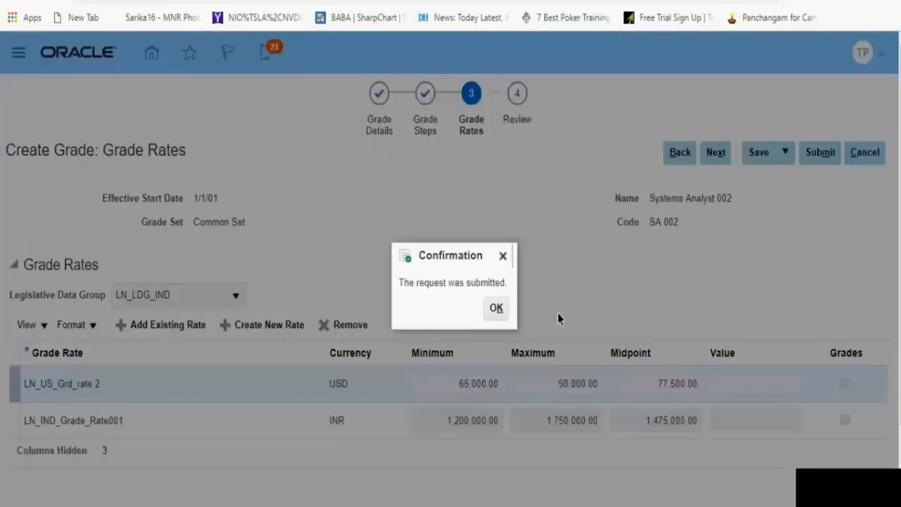
pyautogui.click(497, 308)
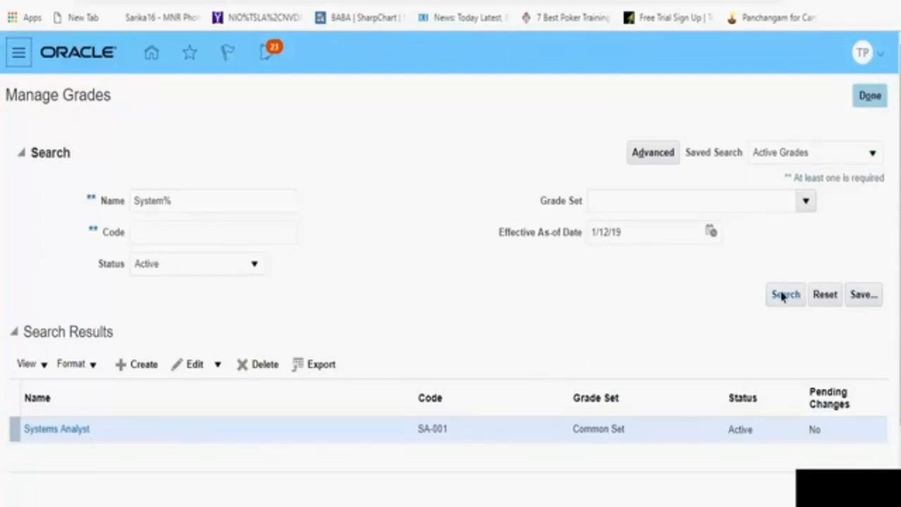
# Step: Review the rate values and grade details of the Systems Analyst grade SA-001, and return to Manage Grades
pyautogui.click(74, 433)
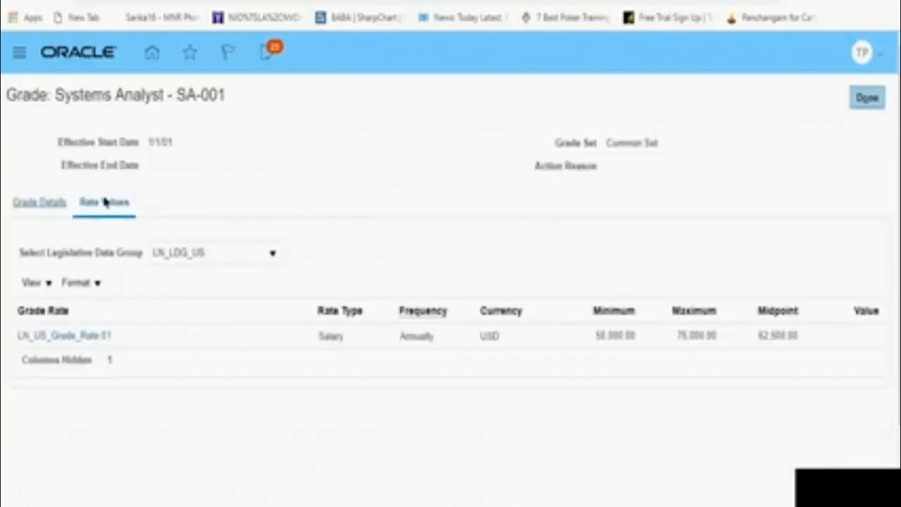
pyautogui.click(44, 204)
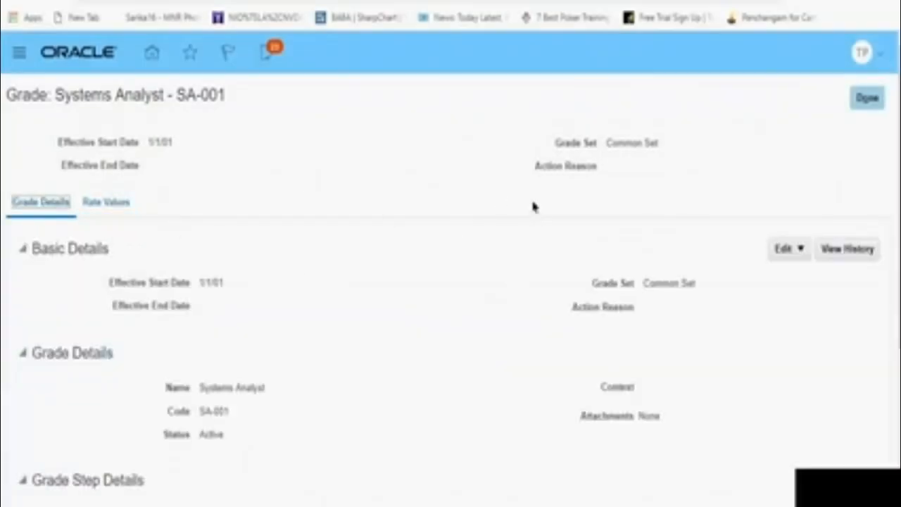
pyautogui.click(871, 97)
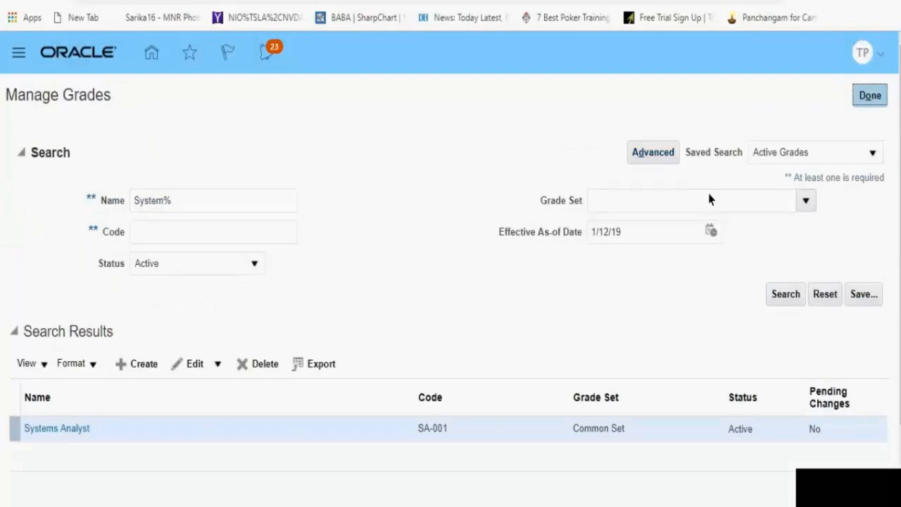
# Step: Open the Systems Analyst 002 grade from the search results and check its basic details and grade steps
pyautogui.click(93, 459)
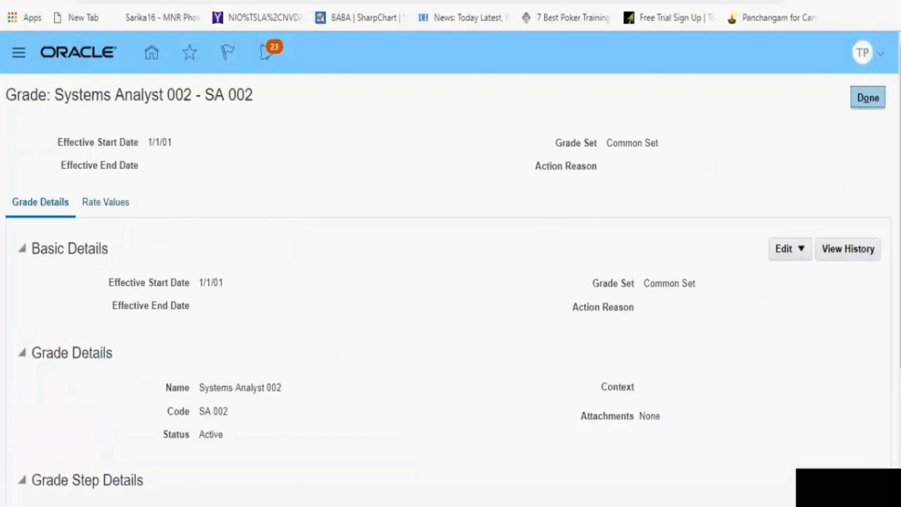
pyautogui.scroll(-3, 450, 267)
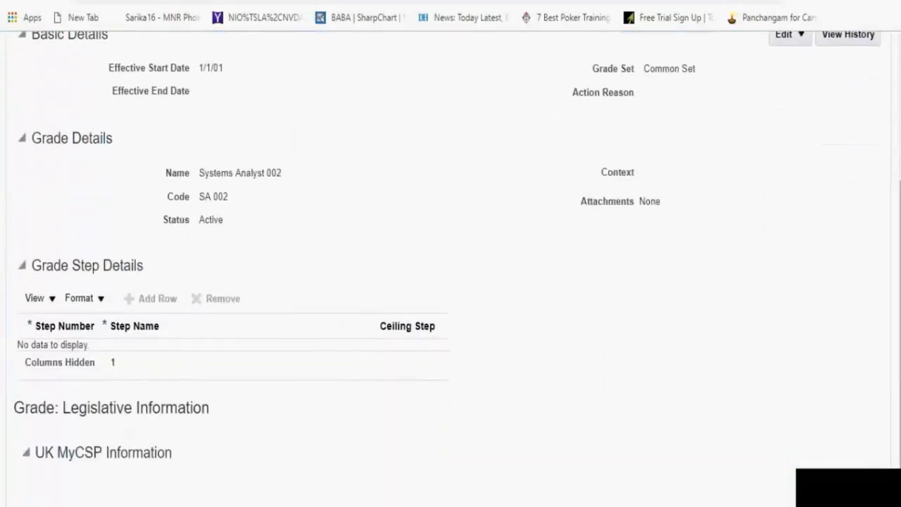
pyautogui.scroll(3, 451, 268)
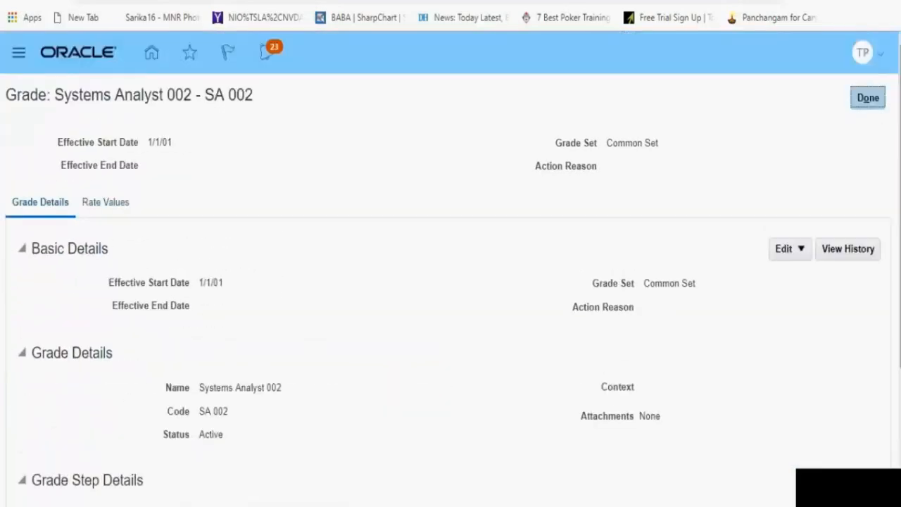
# Step: View the rate values of Systems Analyst 002 and browse the legislative data groups for another one to inspect
pyautogui.click(101, 206)
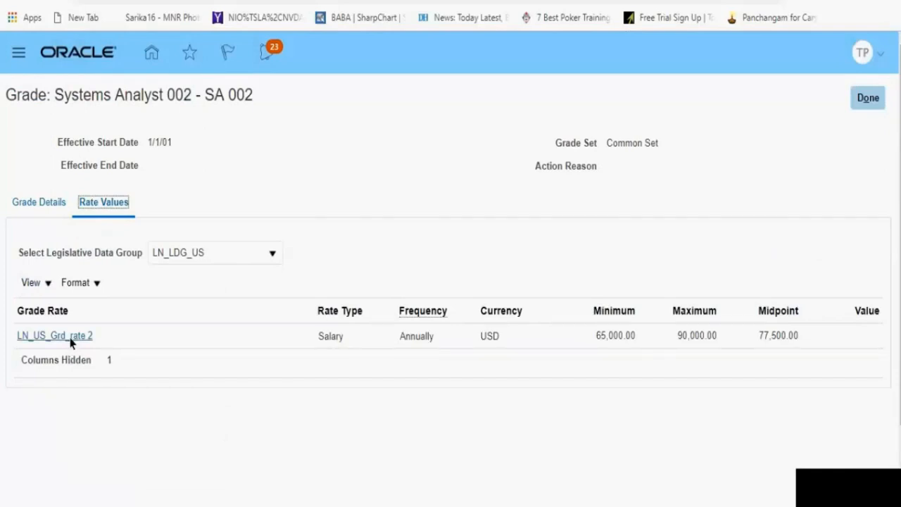
pyautogui.click(271, 255)
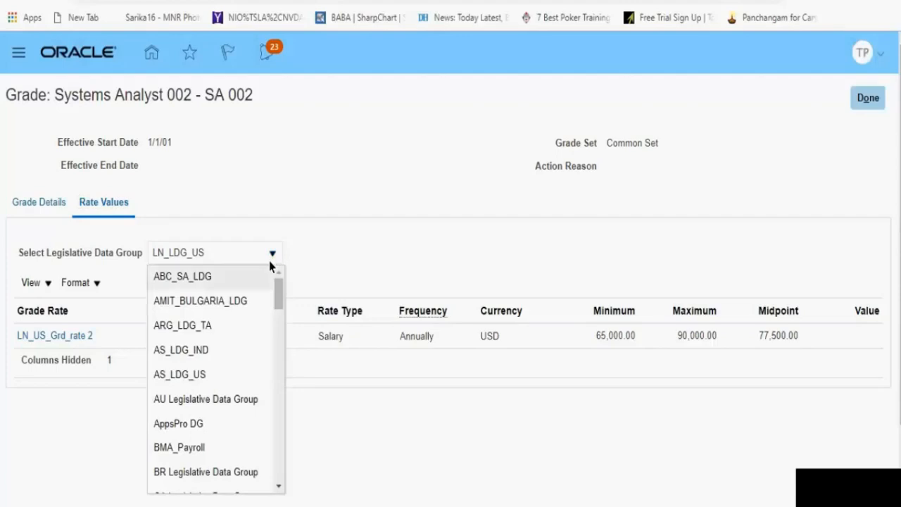
pyautogui.scroll(-3, 276, 447)
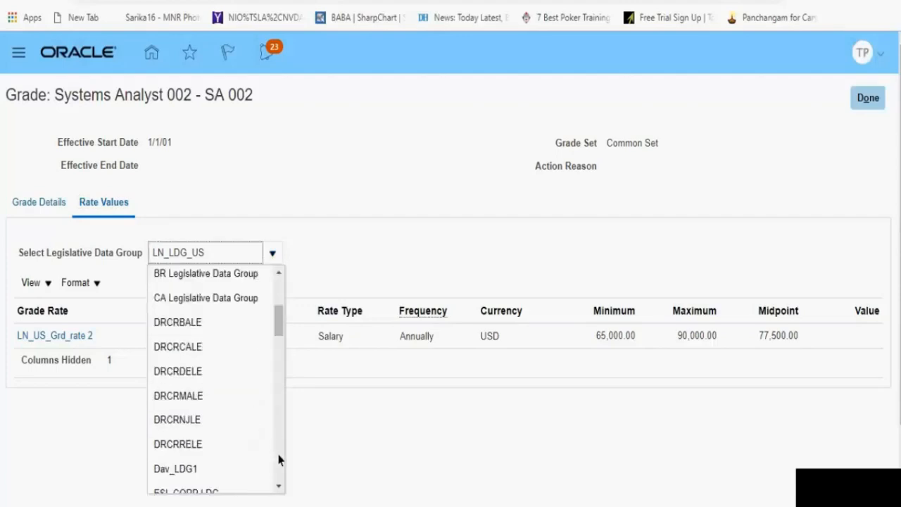